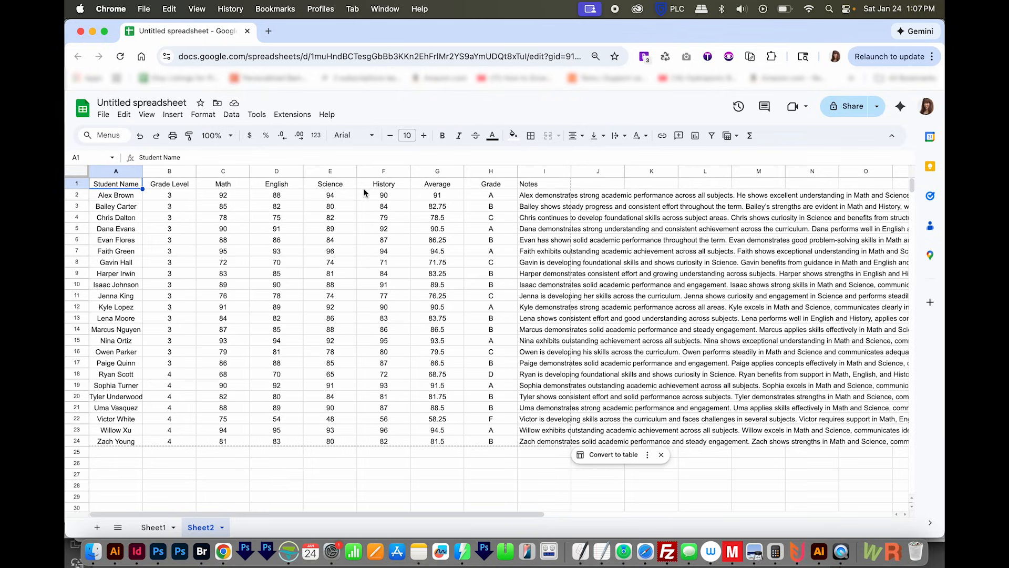
Examine the first student's average, the IFS formula behind the letter grade in H2 and the note in I2
click(439, 196)
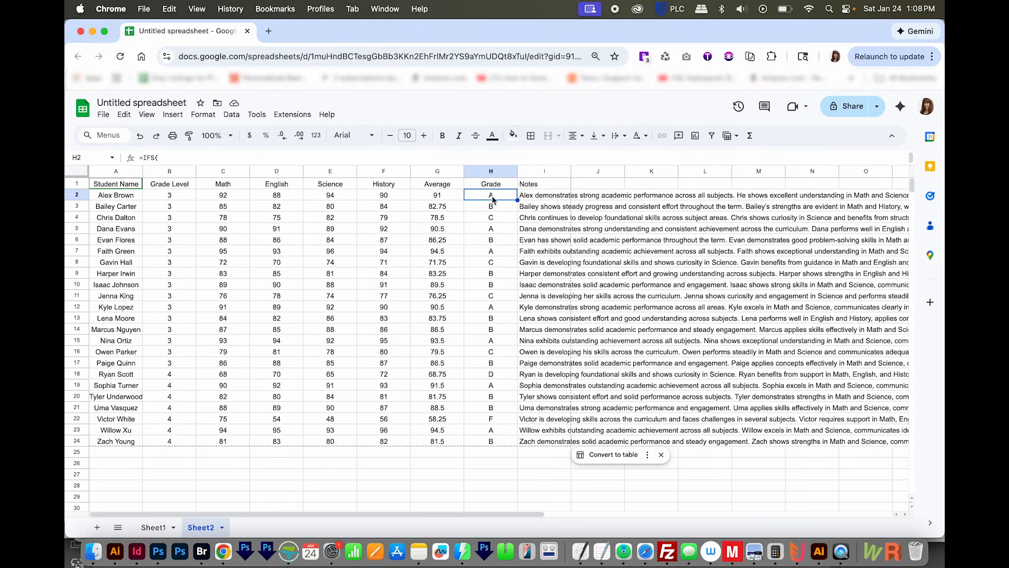
click(198, 161)
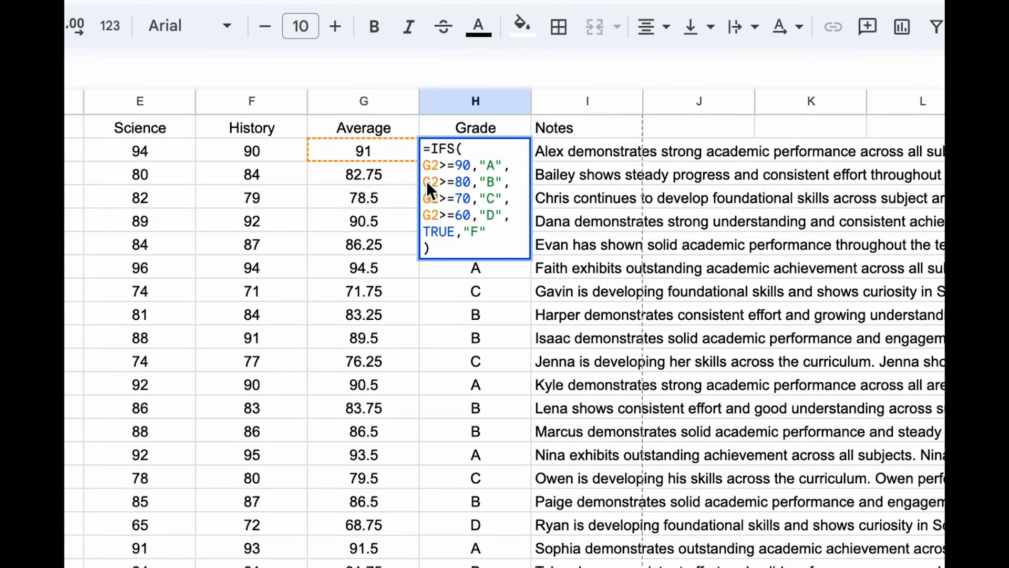
click(478, 208)
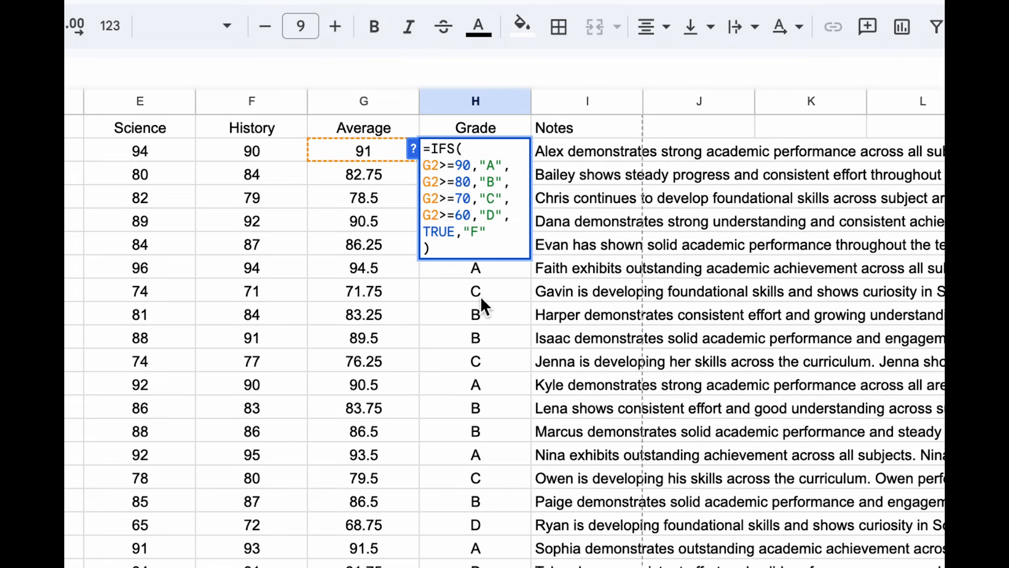
key(Escape)
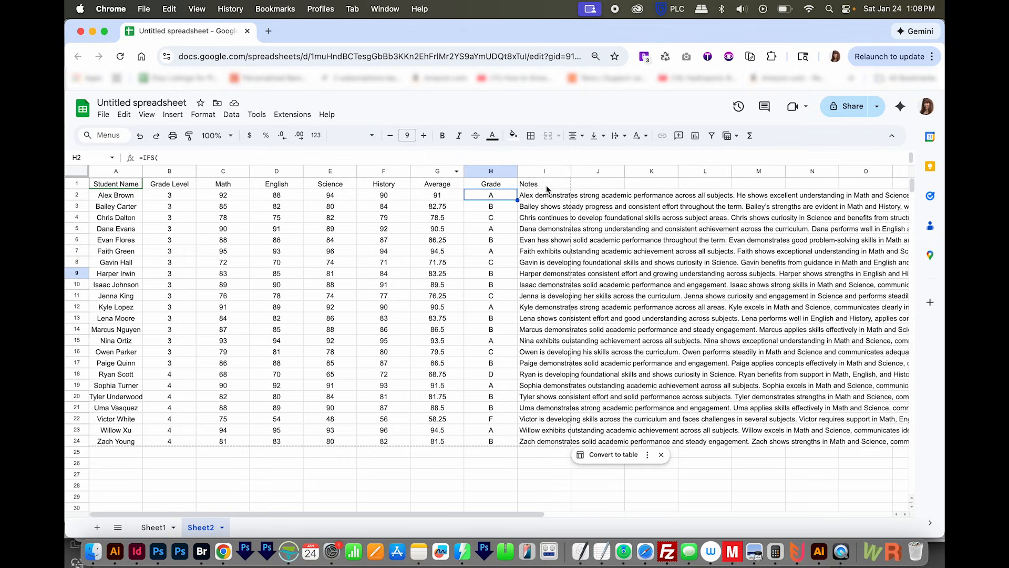
click(546, 201)
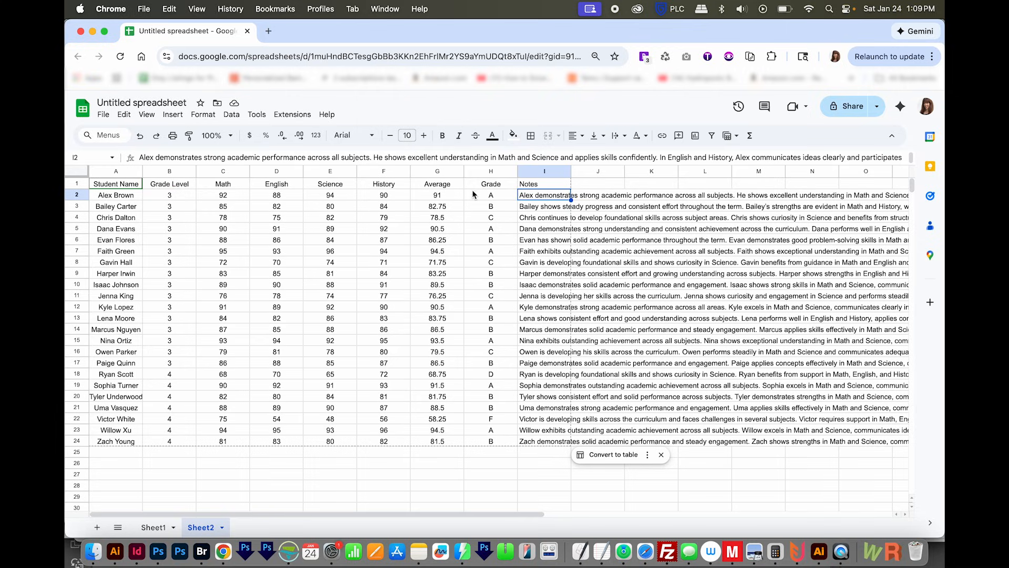
Download the sheet with the student grades as a comma-separated values (.csv) file
click(102, 115)
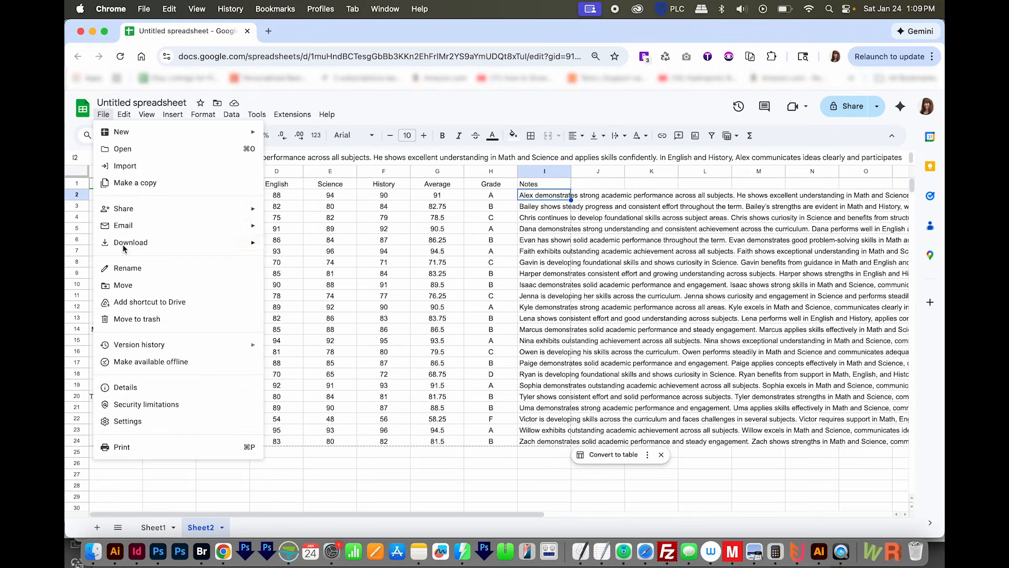
mouse_move(119, 243)
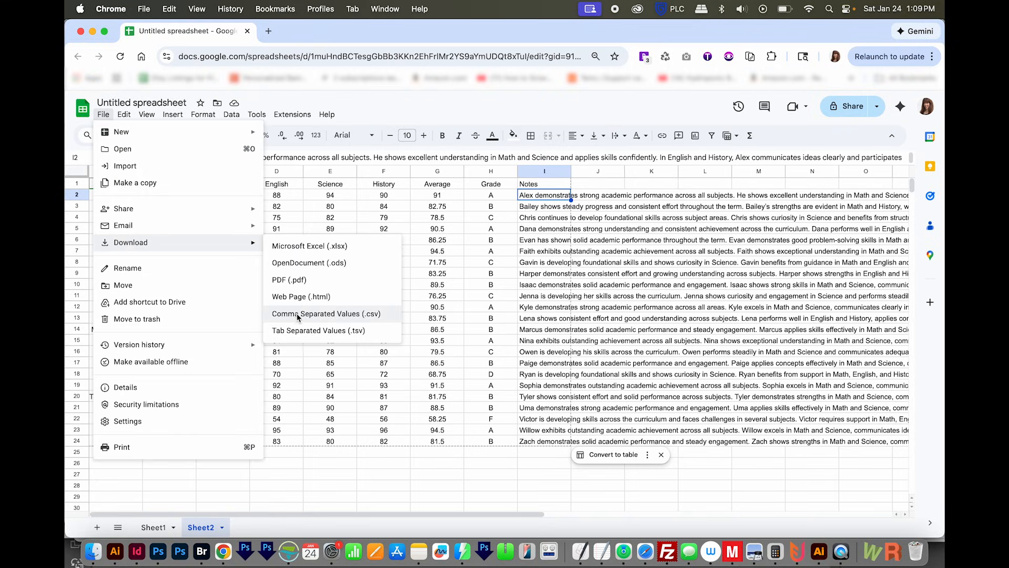
click(374, 315)
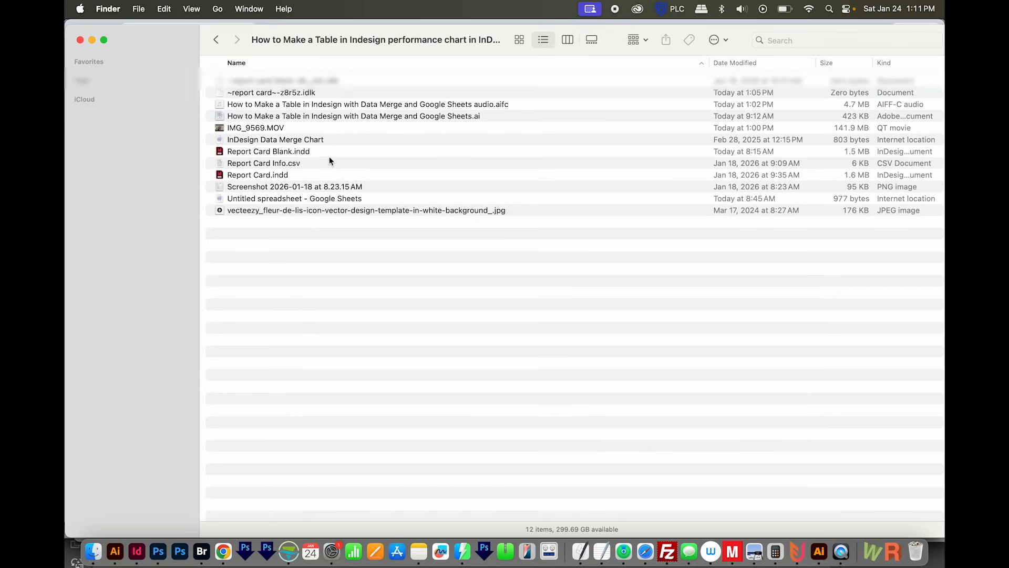
Switch to Adobe InDesign and add a text frame about 2.42 in wide and 1.44 in high below the logo, reading "Student"
key(super+Tab)
key(super+Tab)
key(super+Tab)
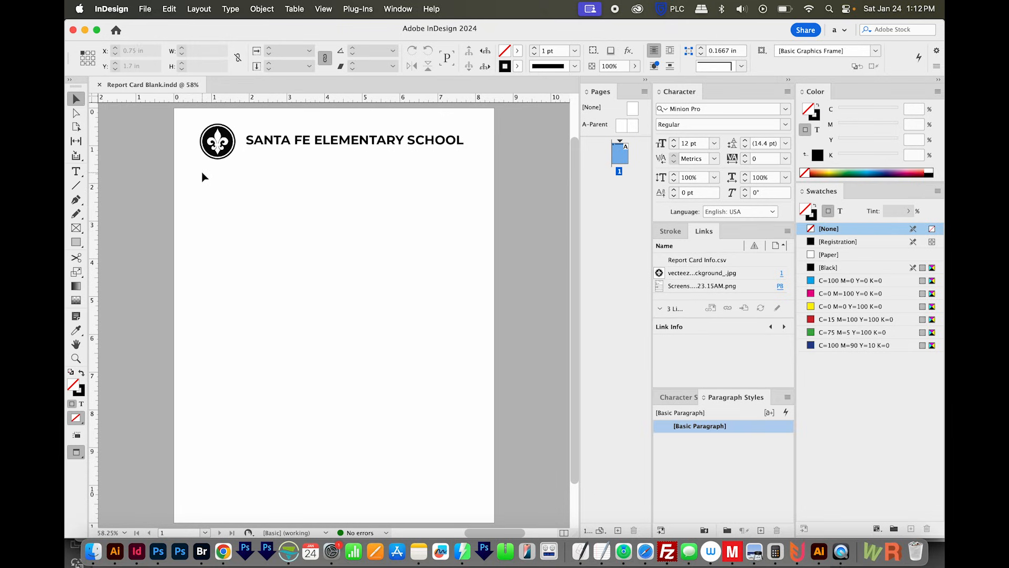
click(80, 172)
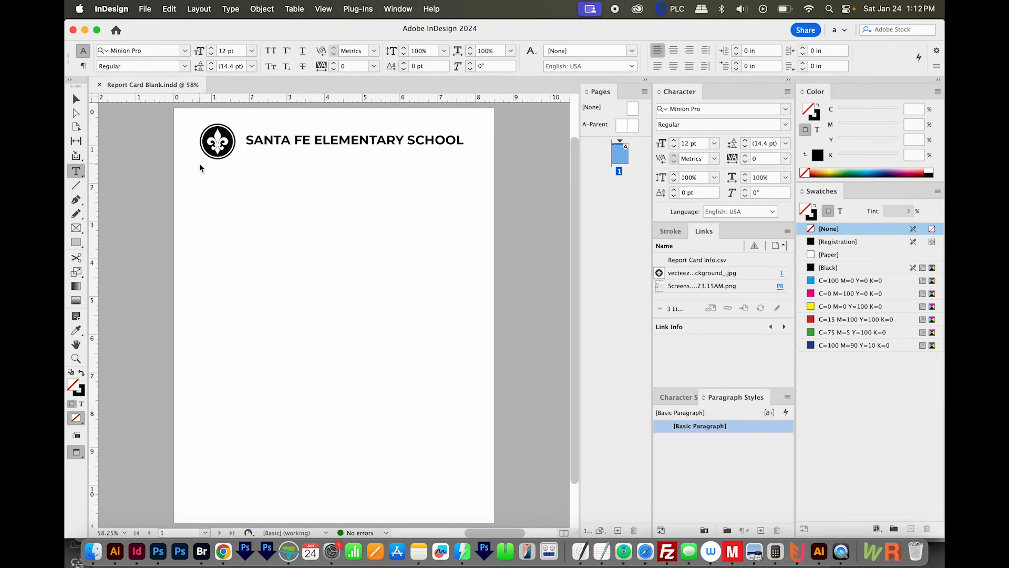
drag(204, 167, 295, 221)
text(Student)
Set the "Student" text in Montserrat Medium and add a colon after it
key(super+a)
click(718, 109)
text(montser)
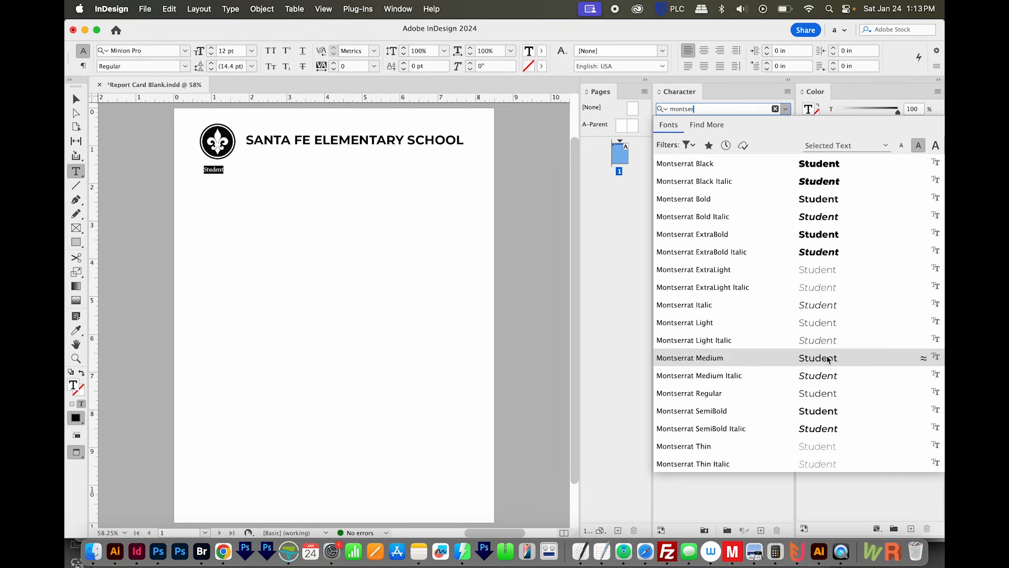
click(788, 358)
click(231, 171)
text(:)
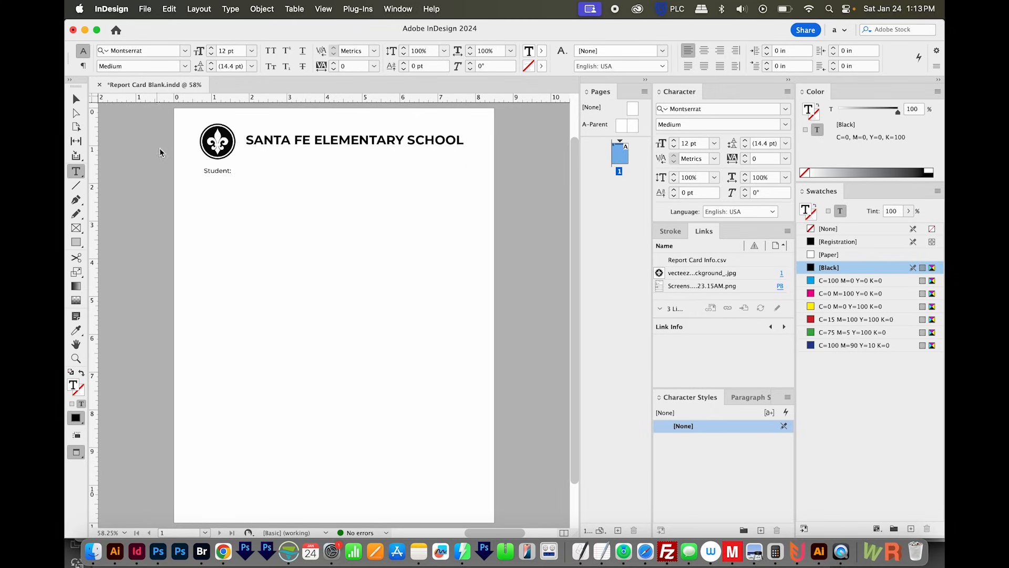
Create a character style named "Montserrat Med" from the "Student:" text's Montserrat Medium formatting
drag(213, 170, 229, 172)
click(762, 531)
double_click(698, 439)
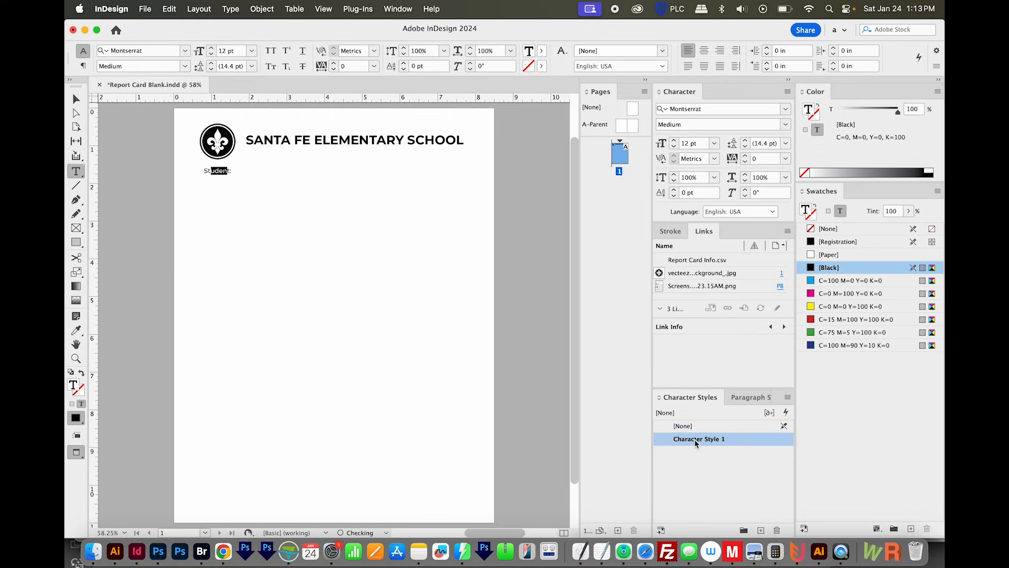
text(Montserrat Reg)
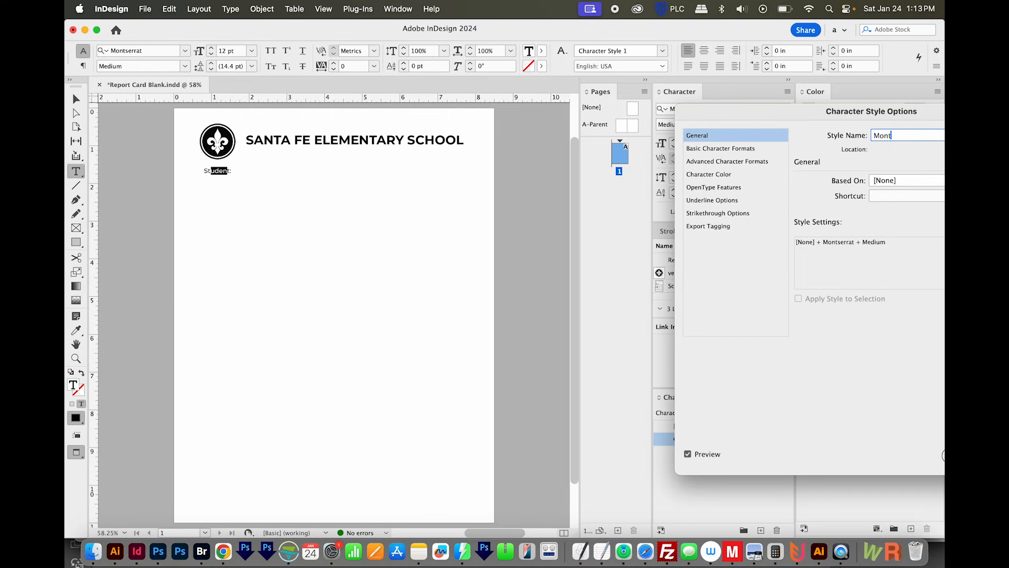
drag(736, 111, 505, 95)
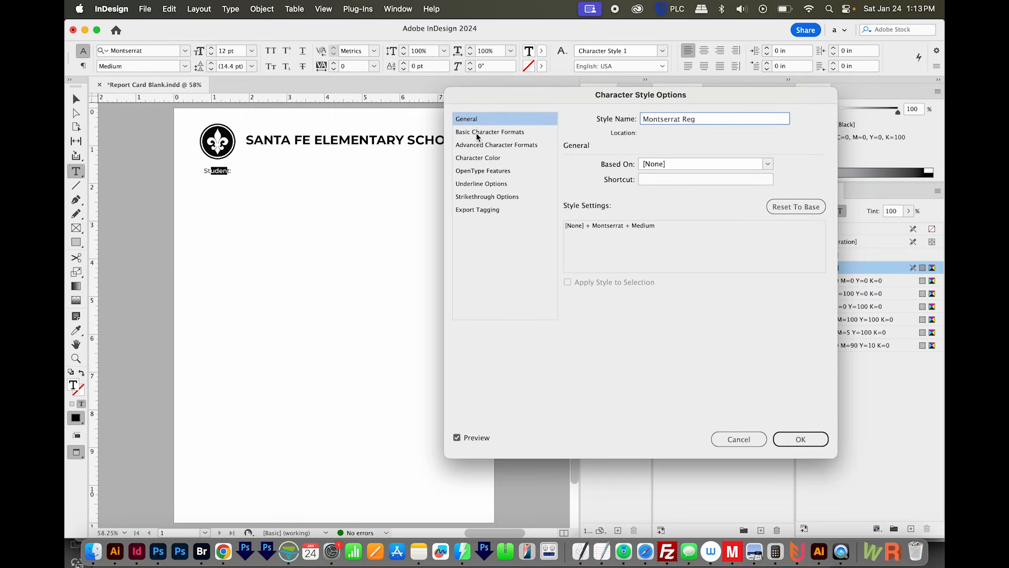
click(477, 133)
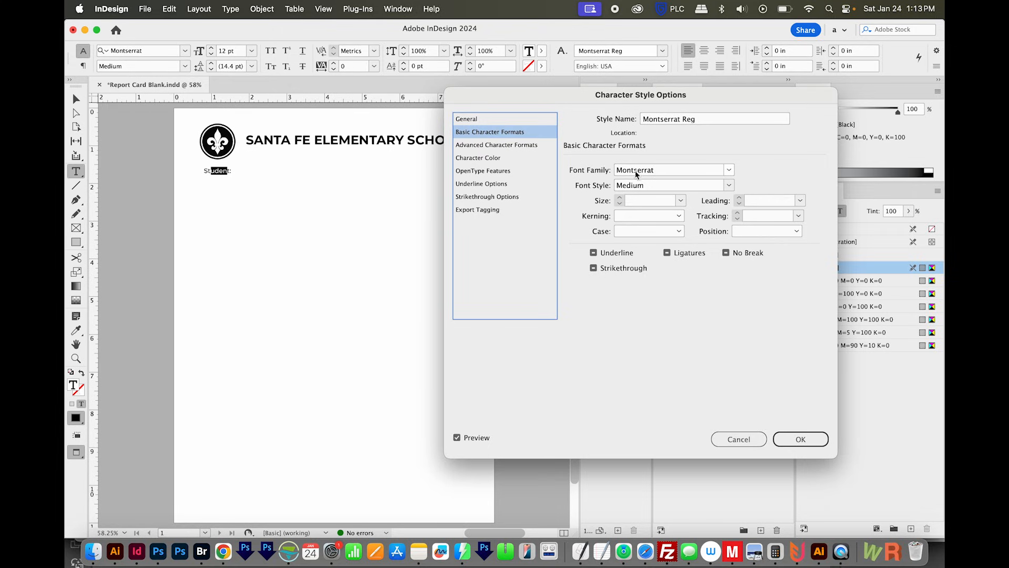
double_click(689, 120)
key(BackSpace)
text(Med)
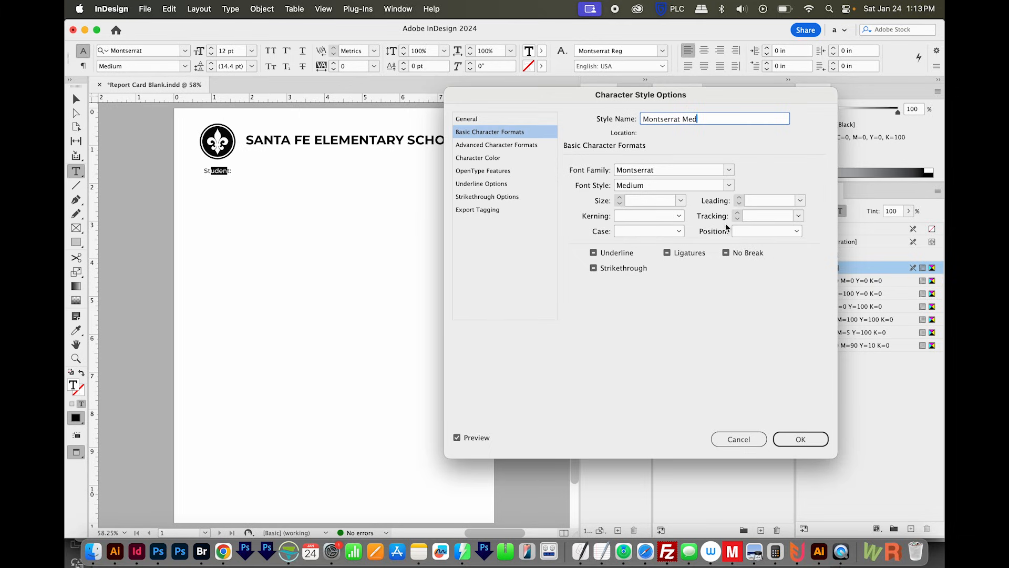
click(799, 439)
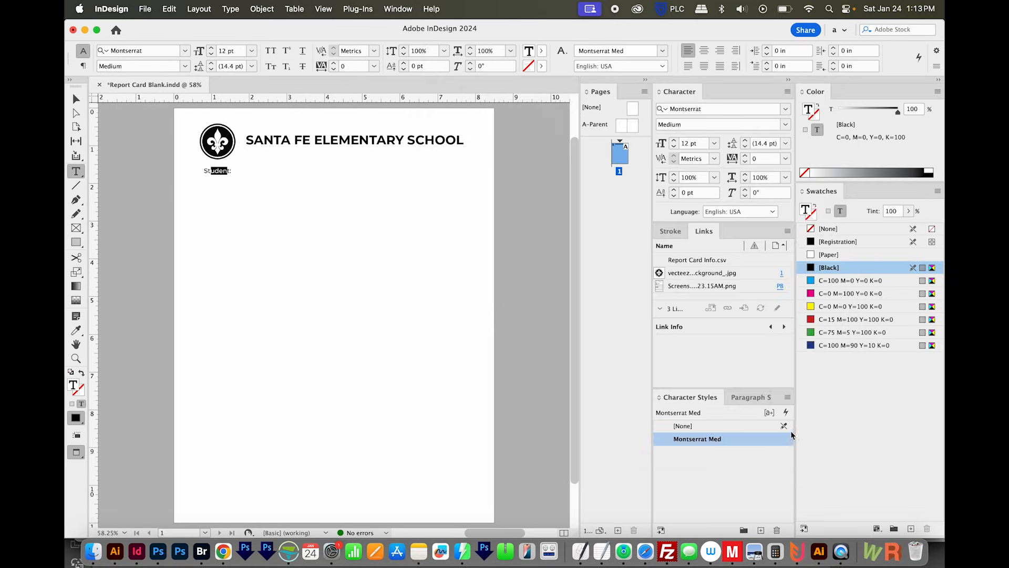
Add the lines "Grade:" and "Year:" below "Student:" in the text frame
key(End)
key(Return)
text(Grade:)
key(Return)
text(Year)
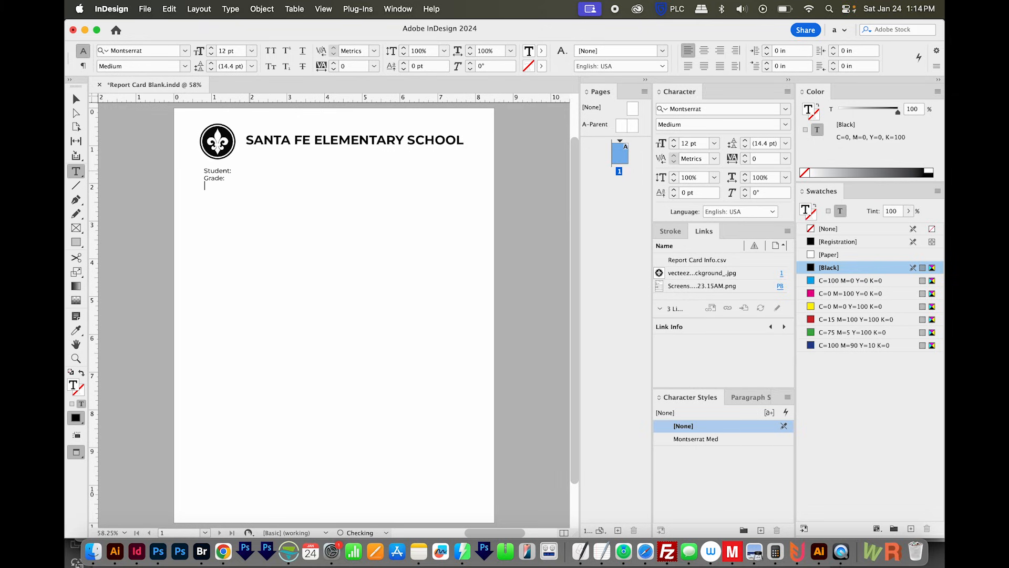
text(:)
key(Escape)
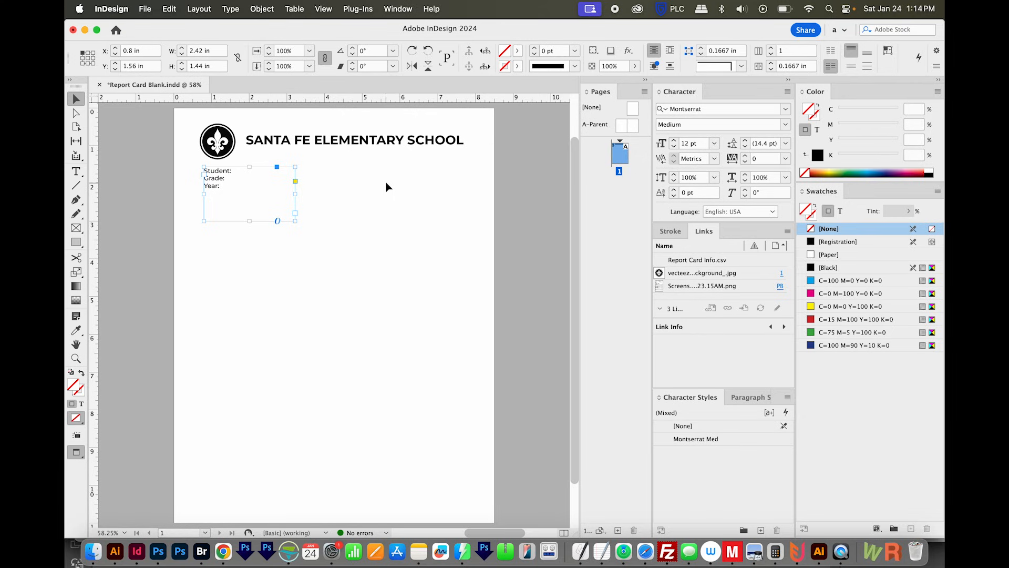
Create a table about 3.28 in wide below the school name, with 5 body rows, 2 columns and 1 header row, and merge the header cells
click(299, 10)
click(311, 30)
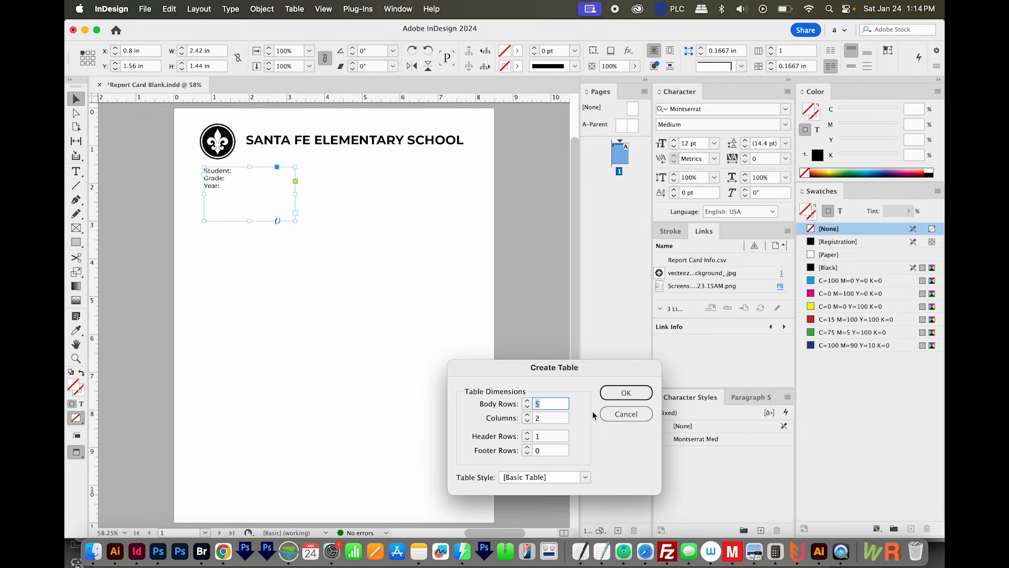
key(Tab)
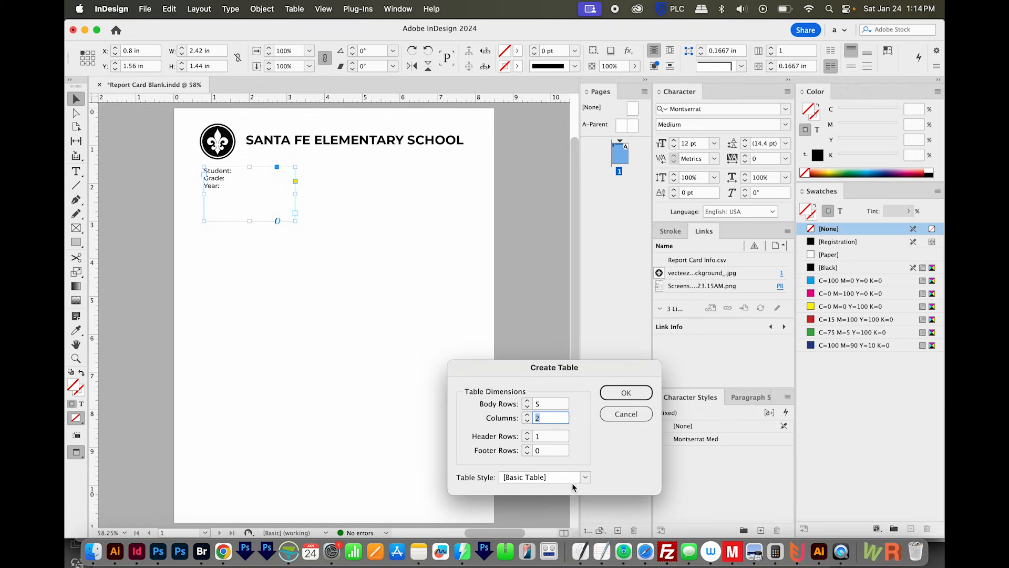
click(635, 394)
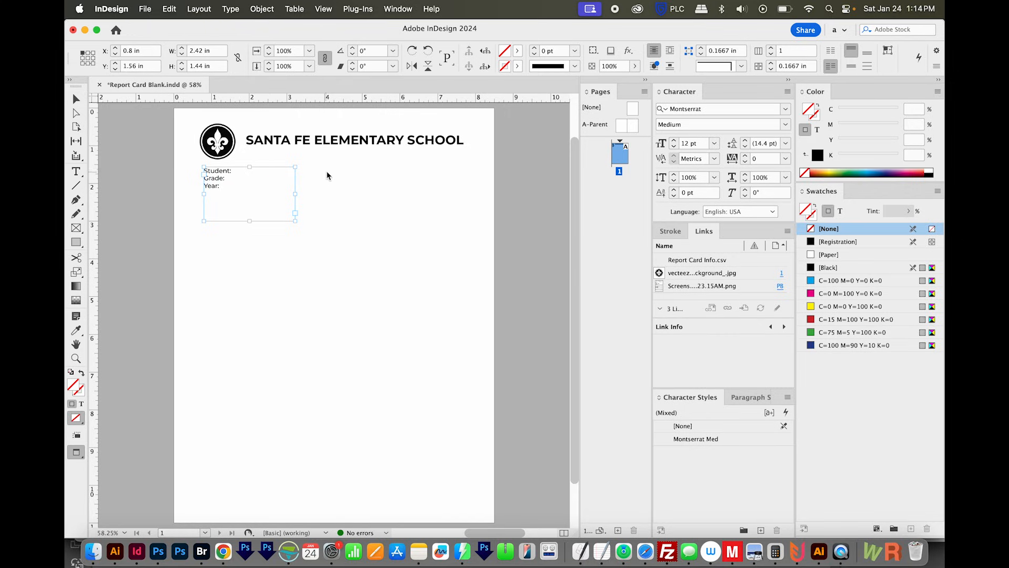
drag(338, 166, 423, 179)
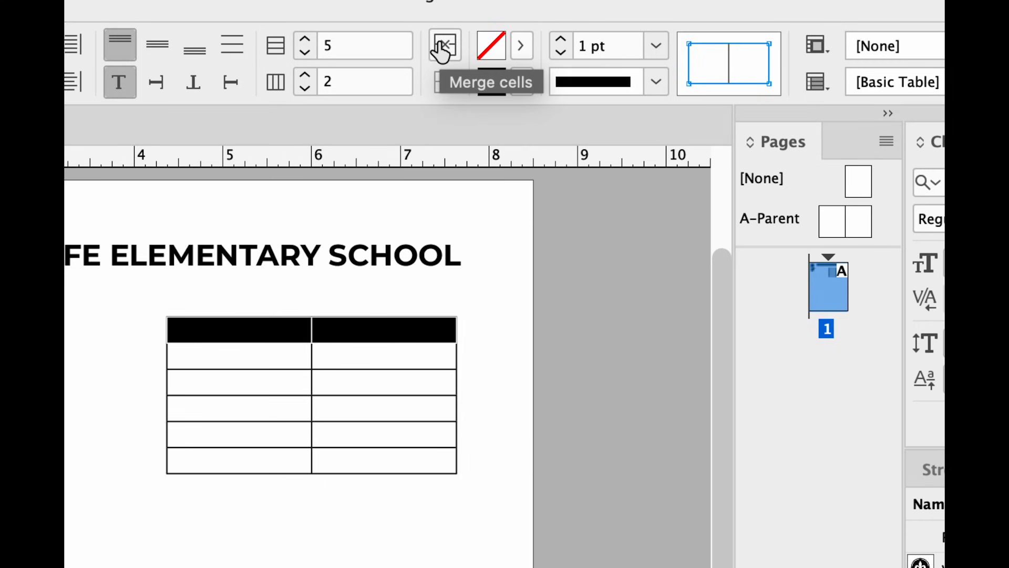
click(444, 46)
Enter the heading "Standards" in the table's header cell and format it as centred Montserrat Bold
click(399, 309)
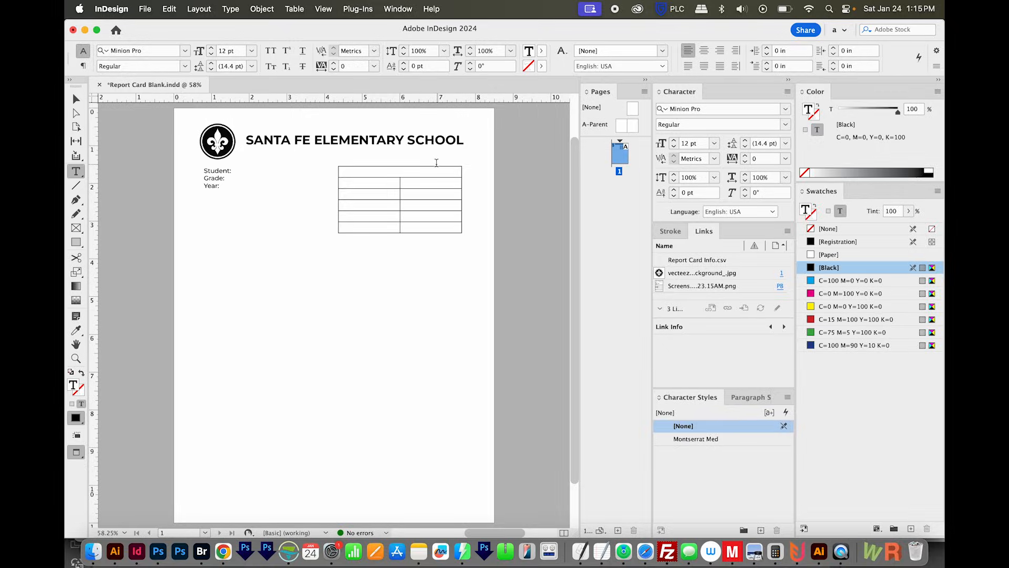
text(Stna)
text(d)
key(BackSpace)
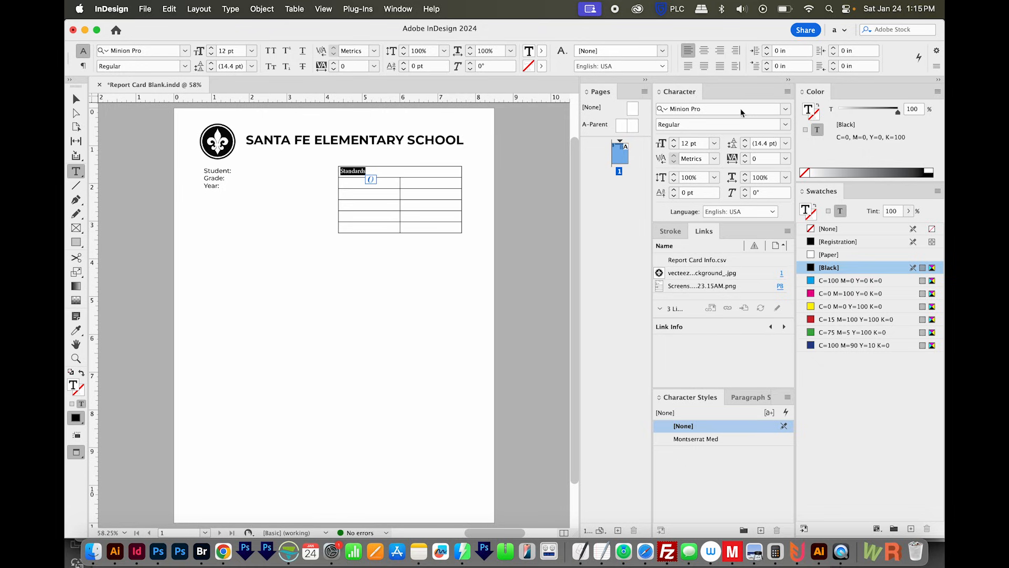
click(728, 112)
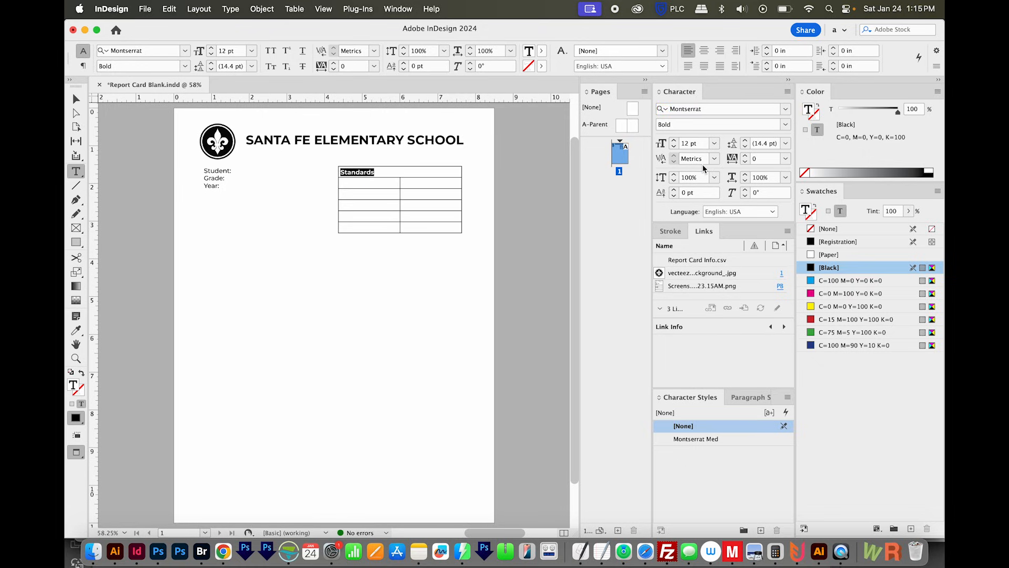
key(shift+super+c)
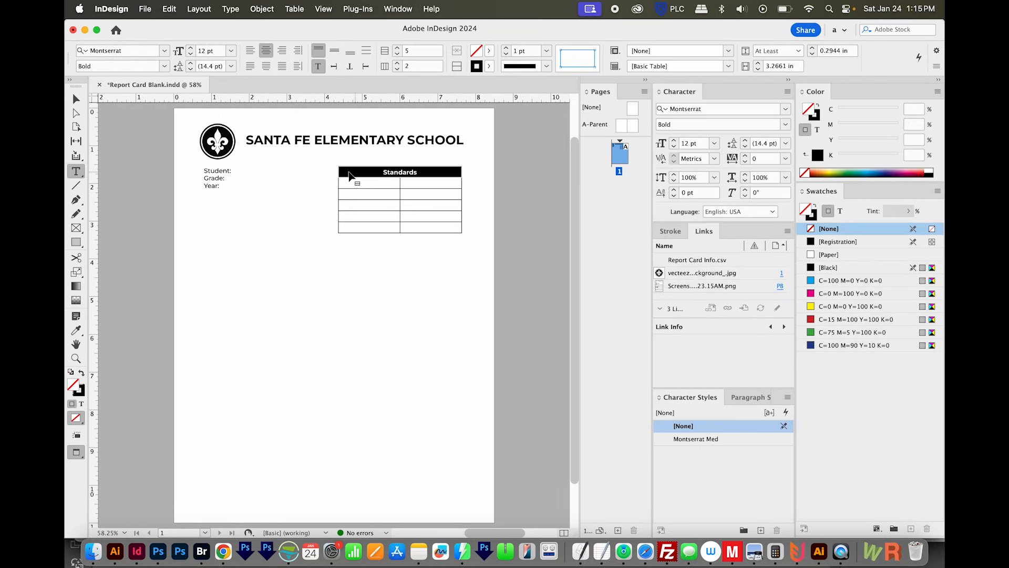
Fill the "Standards" header cell with Black at a 30% tint
click(350, 171)
drag(345, 171, 448, 179)
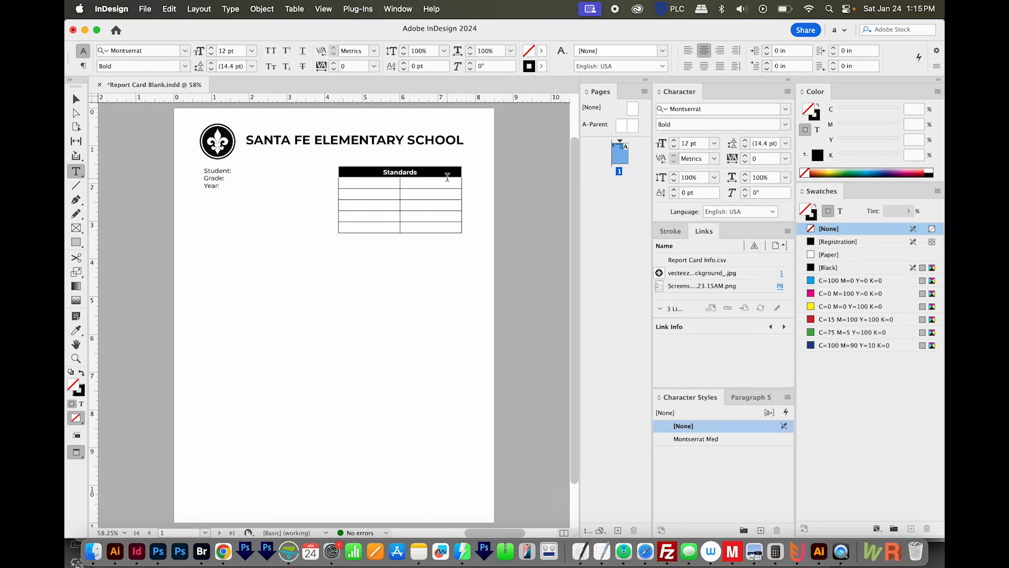
click(827, 268)
click(894, 211)
text(30)
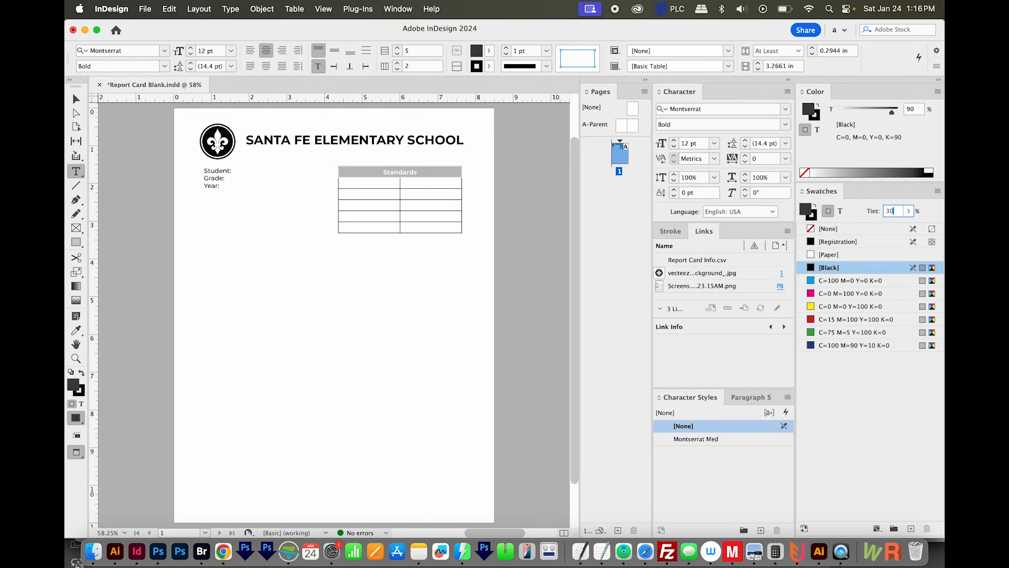
key(Return)
click(437, 199)
Fill the first four body rows with A Excellent, B Good, C Satisfactory and D "Passing, but poor"
click(356, 183)
text(A)
key(Tab)
text(Excellent)
key(Tab)
text(B)
key(Tab)
text(Good)
key(Tab)
text(C)
key(Tab)
text(Satisfactory)
key(Tab)
text(D)
key(Tab)
text(Passing, but poor)
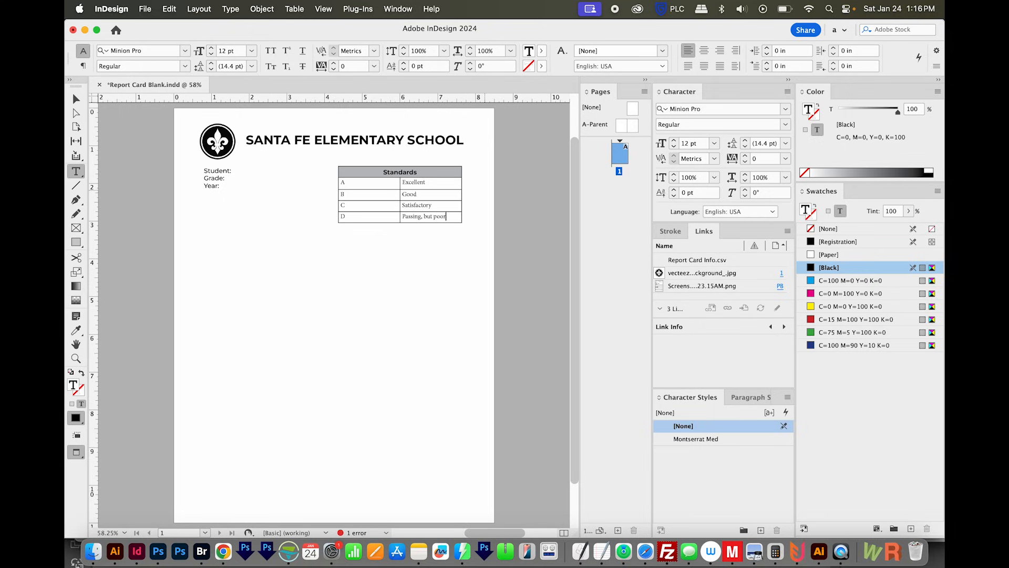
Extend the table's frame downward to about 2.38 in high and fill the last row with F and "Failing"
click(76, 99)
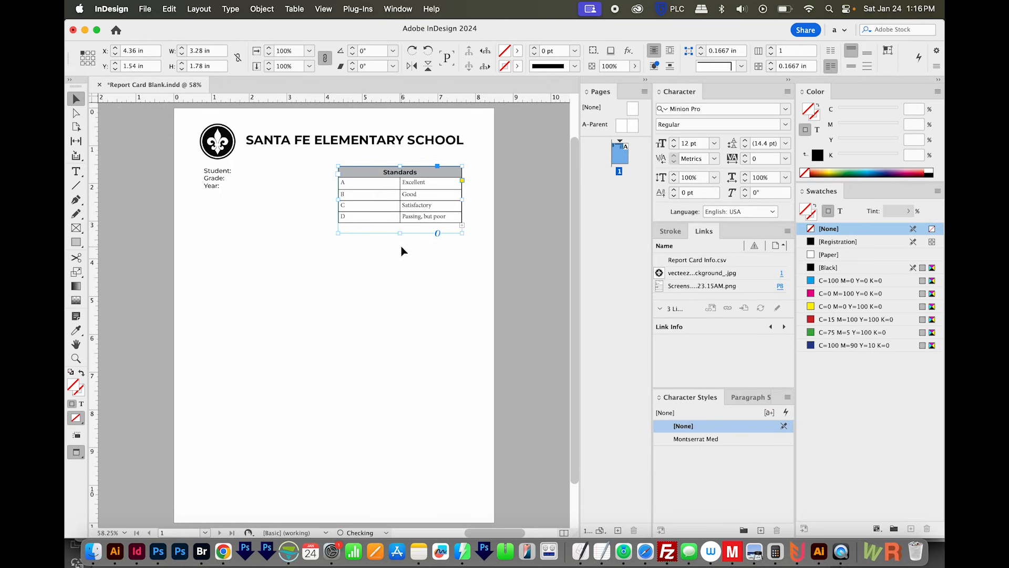
drag(400, 235, 401, 254)
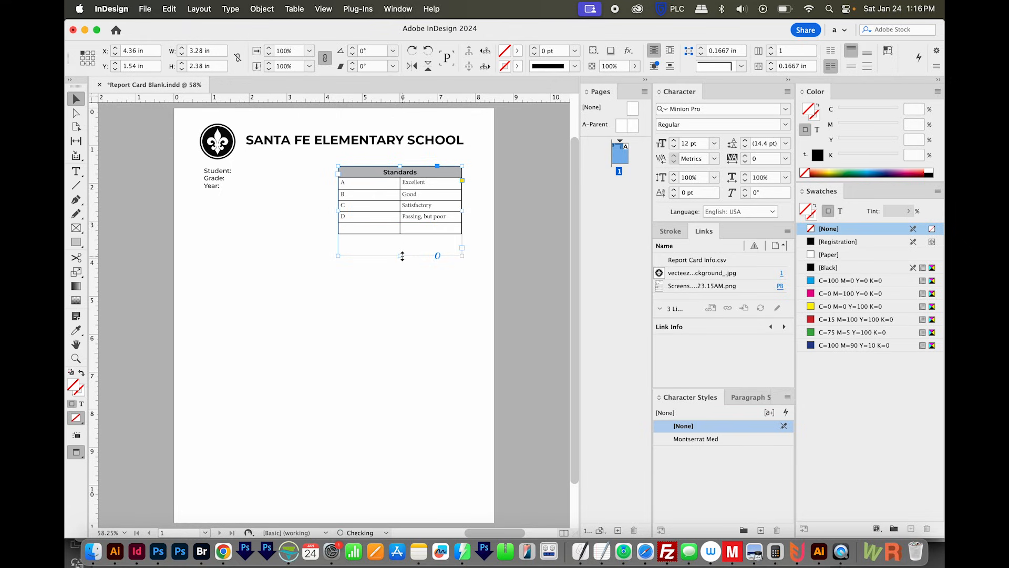
double_click(378, 229)
text(F)
key(Tab)
text(Failing)
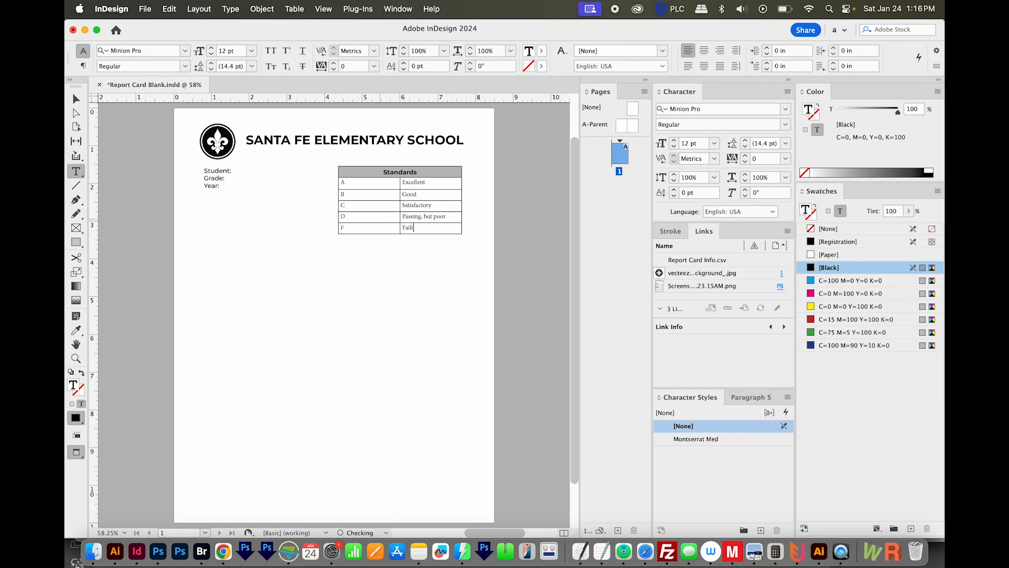
Apply the Montserrat Med character style to all body cells of the Standards table and override their weight to Bold
drag(346, 183, 430, 230)
click(718, 109)
text(montser)
drag(347, 184, 430, 229)
click(711, 110)
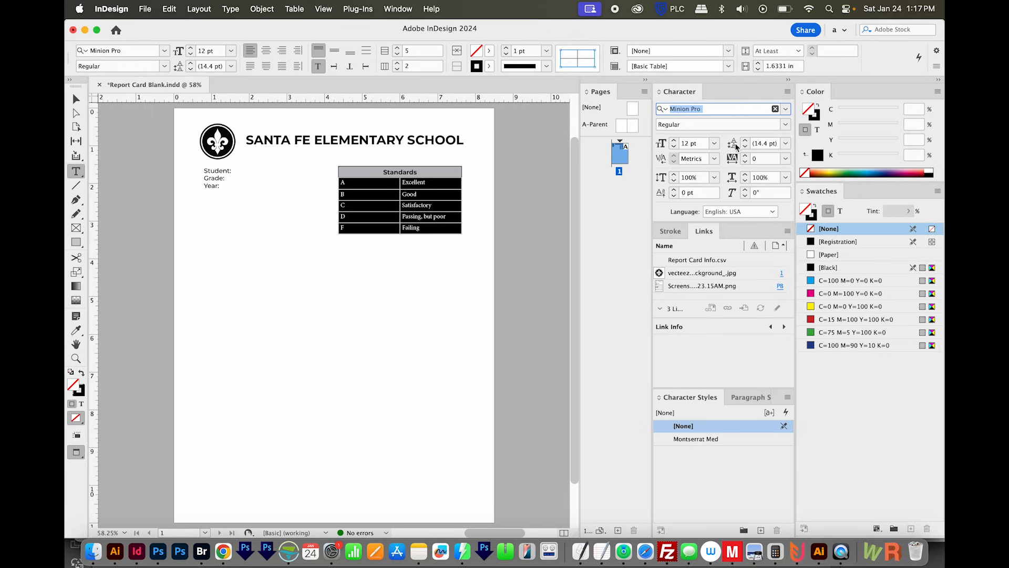
click(708, 439)
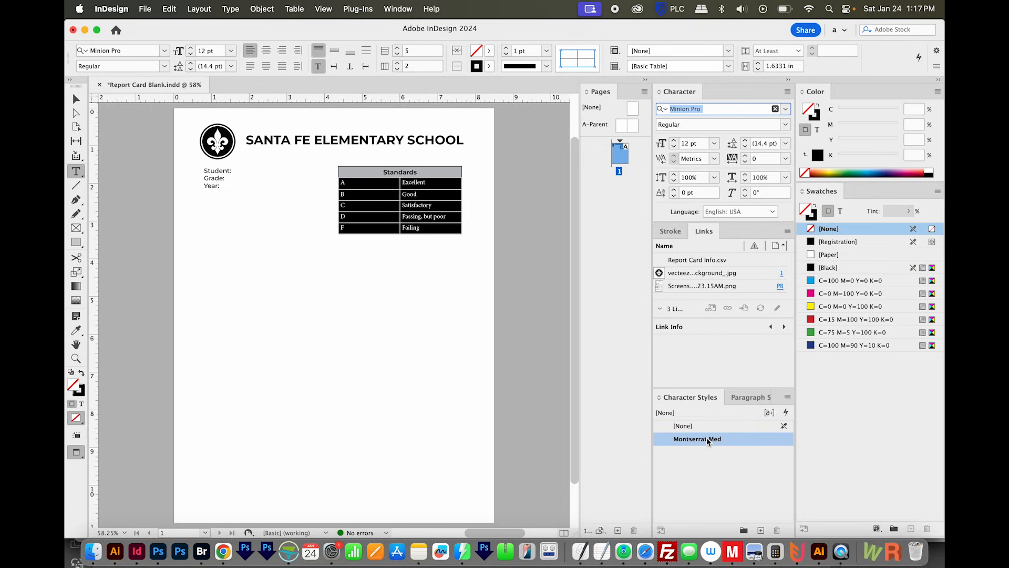
click(785, 125)
click(692, 290)
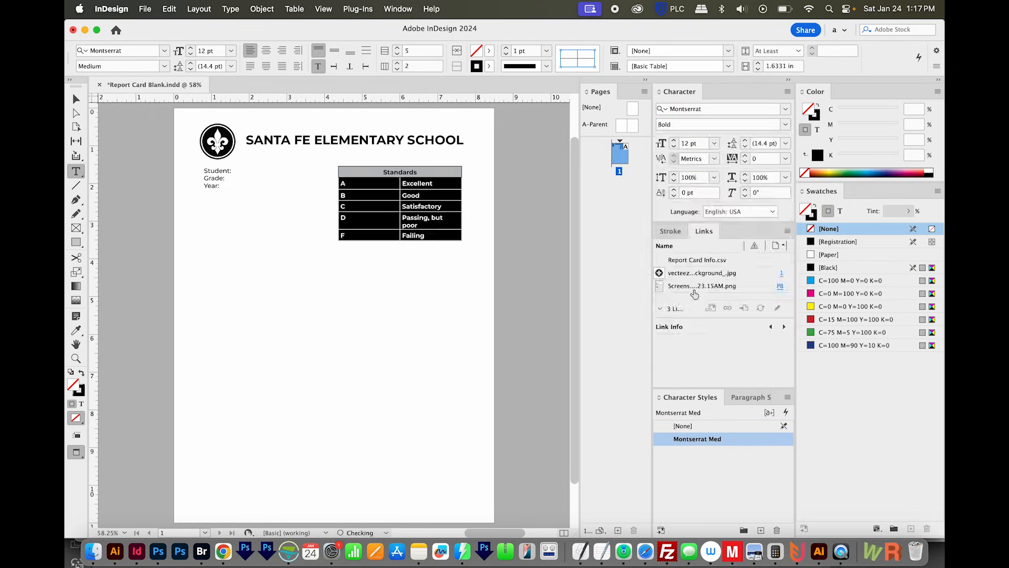
Create a character style named Montserrat Bold from the selected cells' formatting, based on [None]
click(761, 531)
double_click(703, 453)
click(757, 441)
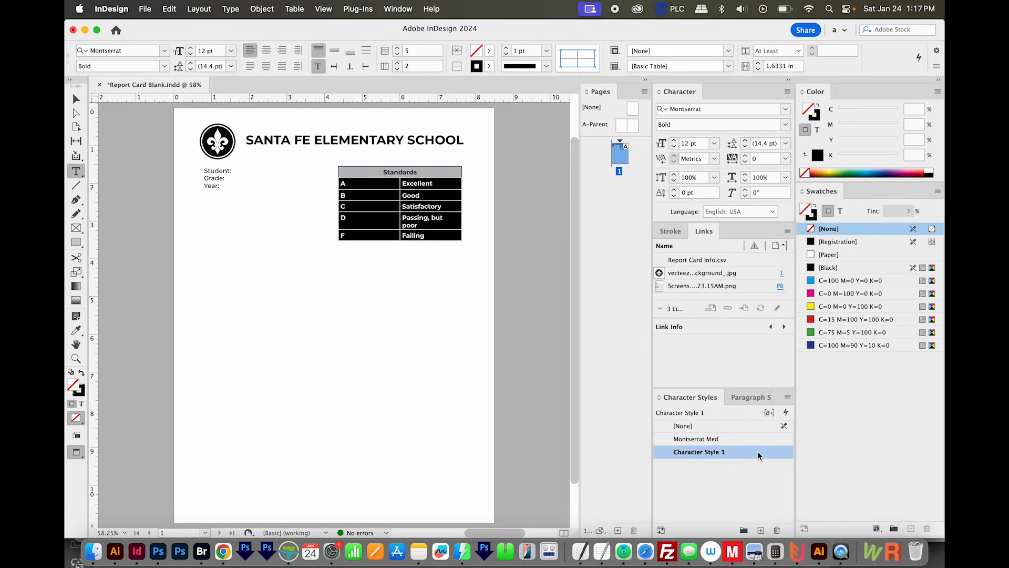
double_click(759, 455)
text(Montserrat Bold)
click(495, 132)
click(502, 145)
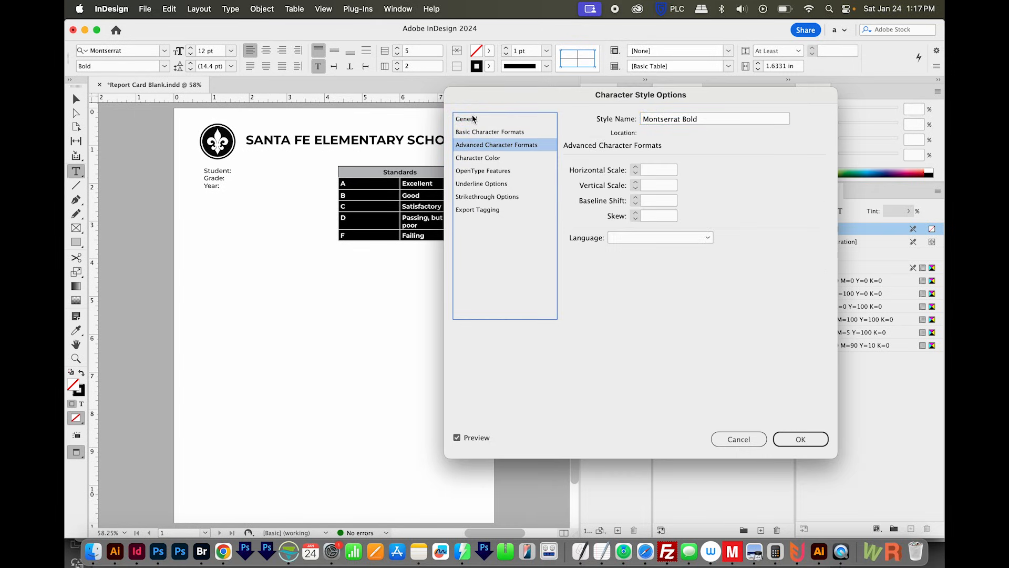
click(473, 119)
click(767, 164)
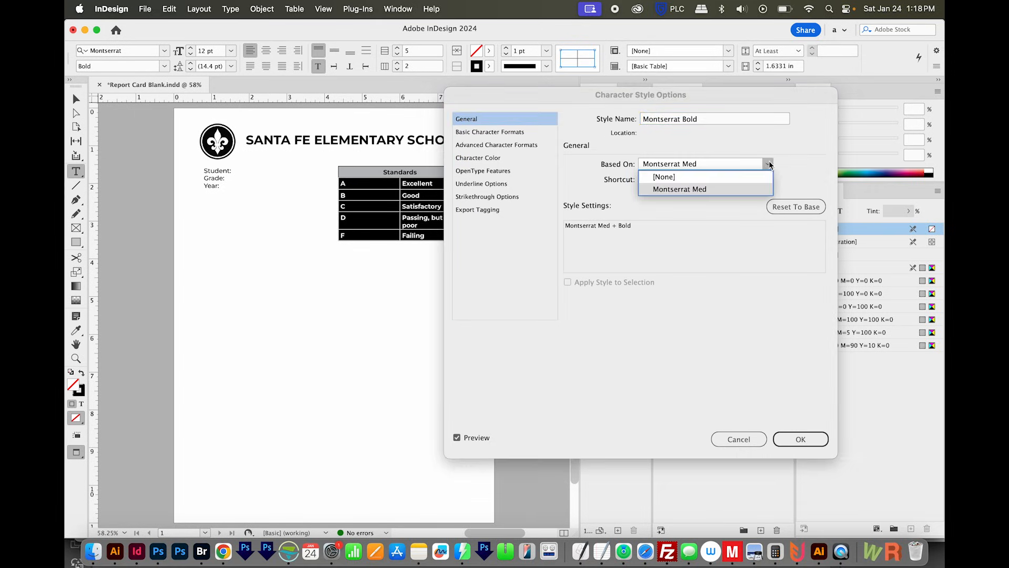
click(666, 179)
click(797, 439)
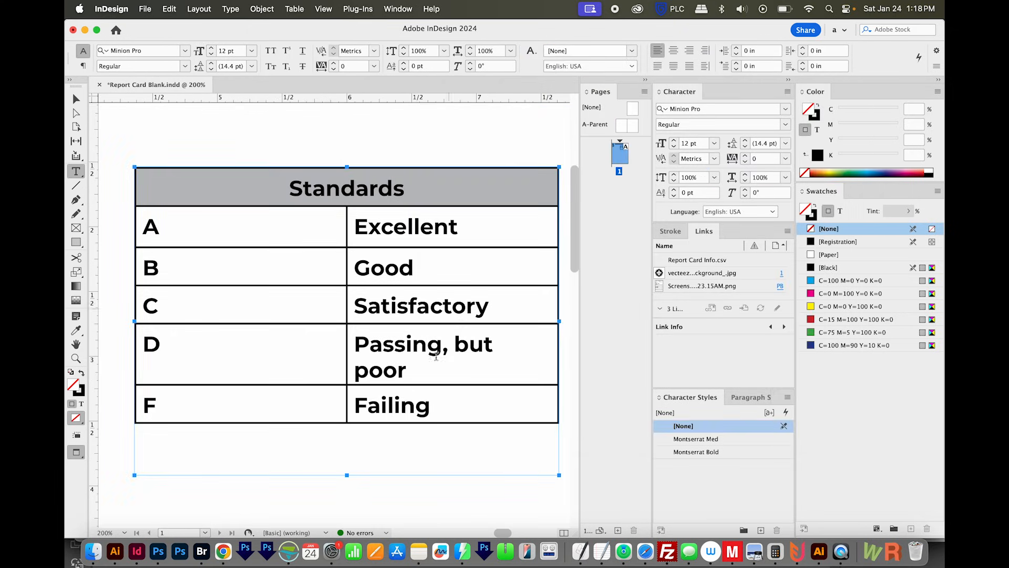
Narrow the Standards table's letter column to about 0.54 in and widen its description column to about 2.64 in
super+click(243, 220)
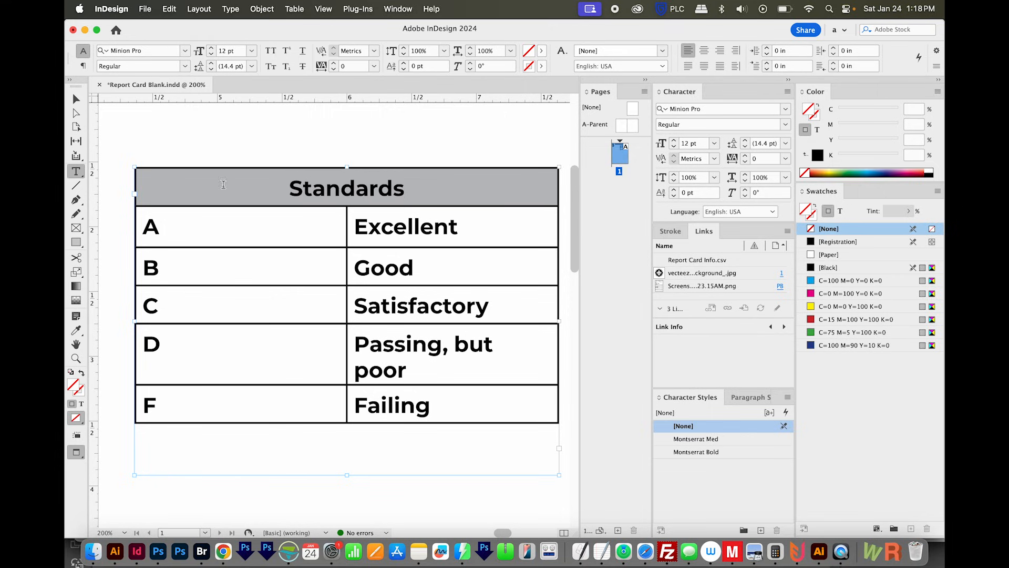
drag(346, 269, 204, 266)
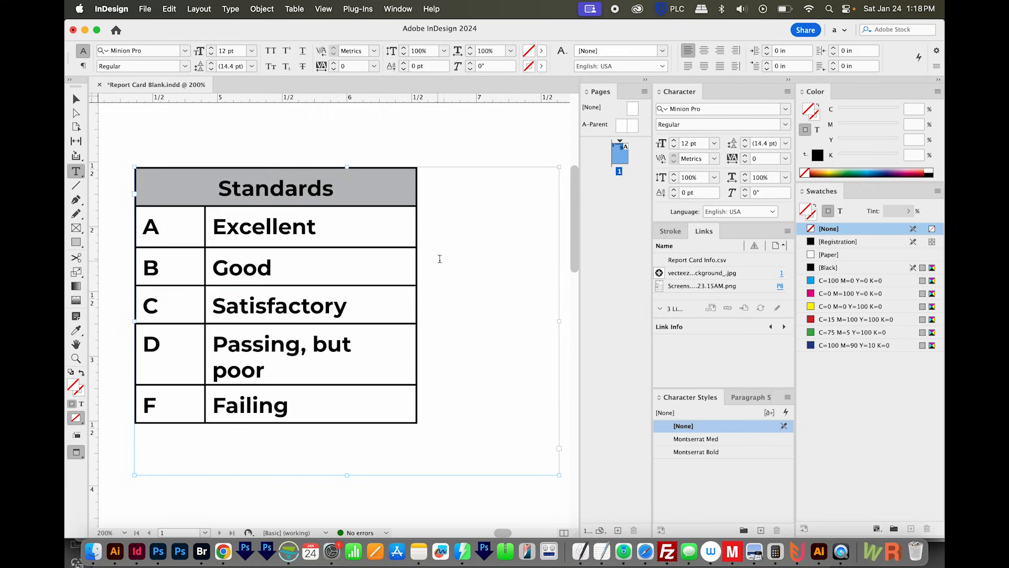
drag(417, 266, 547, 260)
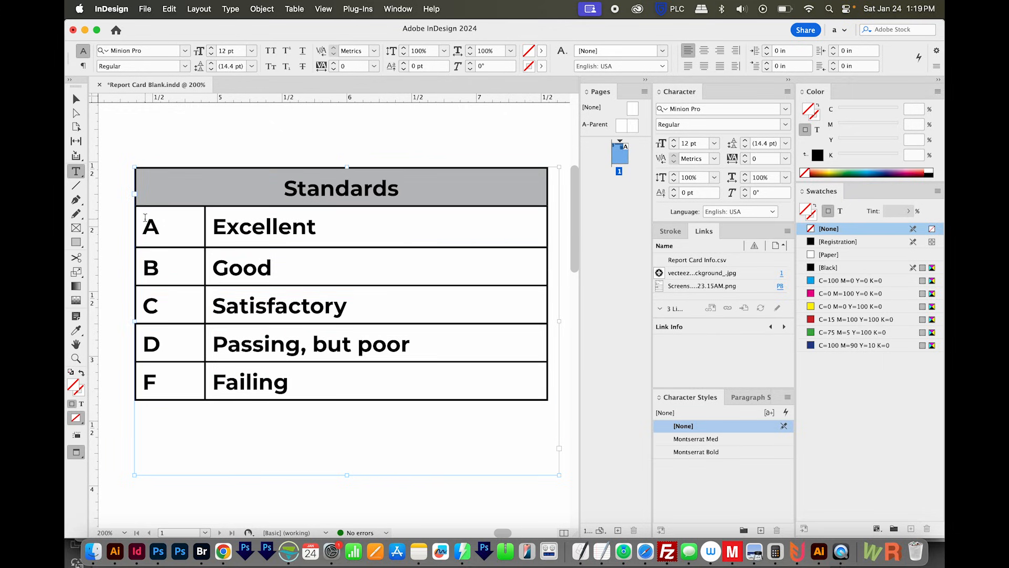
Centre the grade letters A to F in their column and apply the Montserrat Med style to the grade descriptions
drag(145, 217, 177, 392)
click(266, 50)
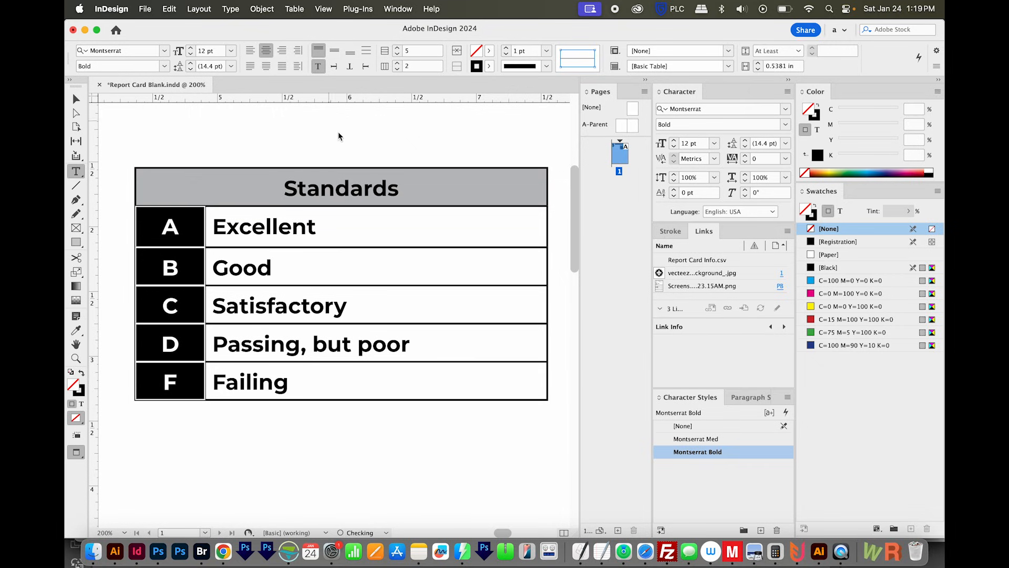
drag(211, 221, 489, 384)
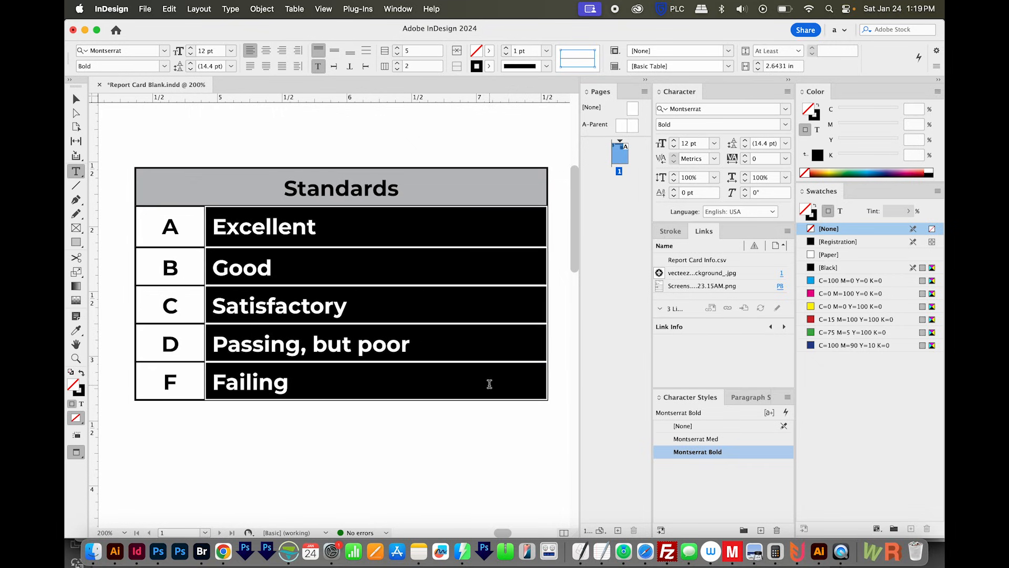
click(727, 439)
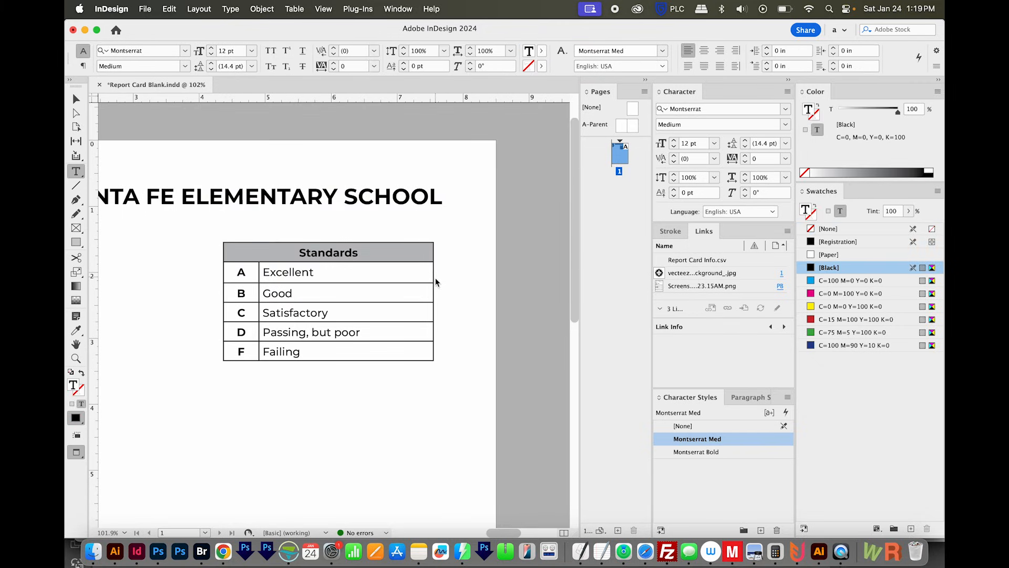
Narrow the Standards table and its frame to about 2.48 in wide and align its right edge with the school name
drag(434, 279, 387, 278)
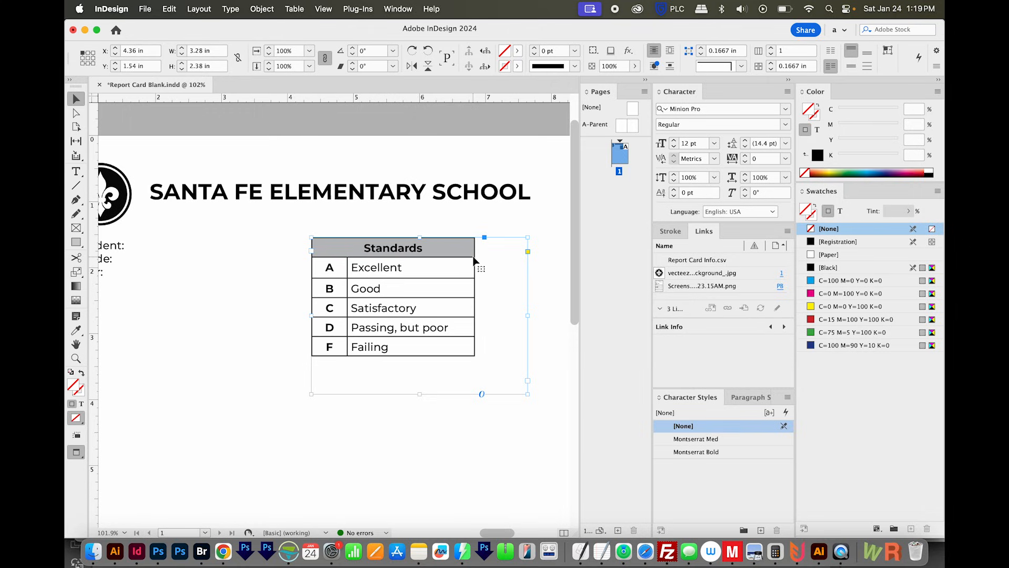
key(super+alt+c)
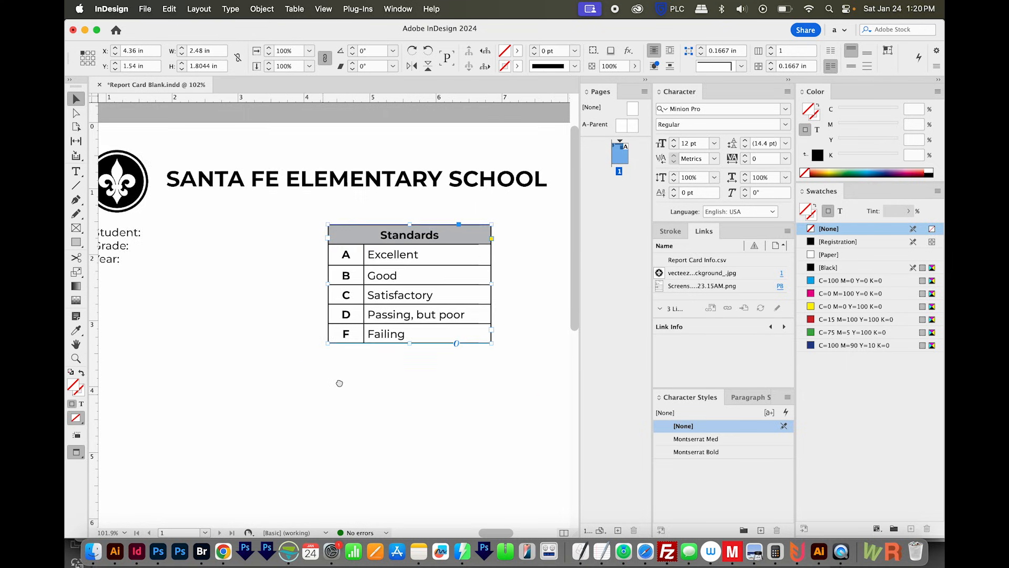
drag(340, 382, 298, 386)
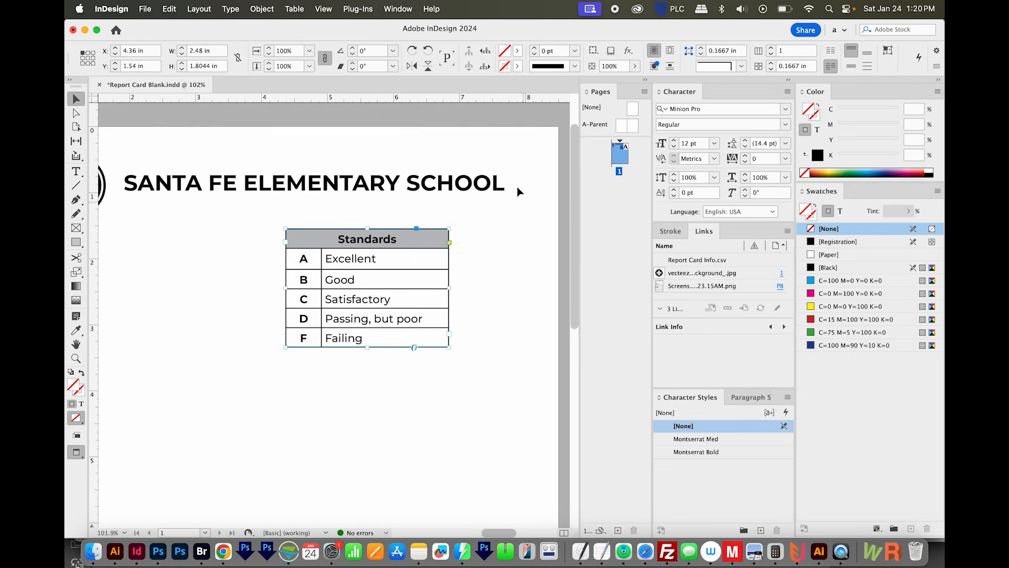
drag(410, 239, 465, 241)
key(super+minus)
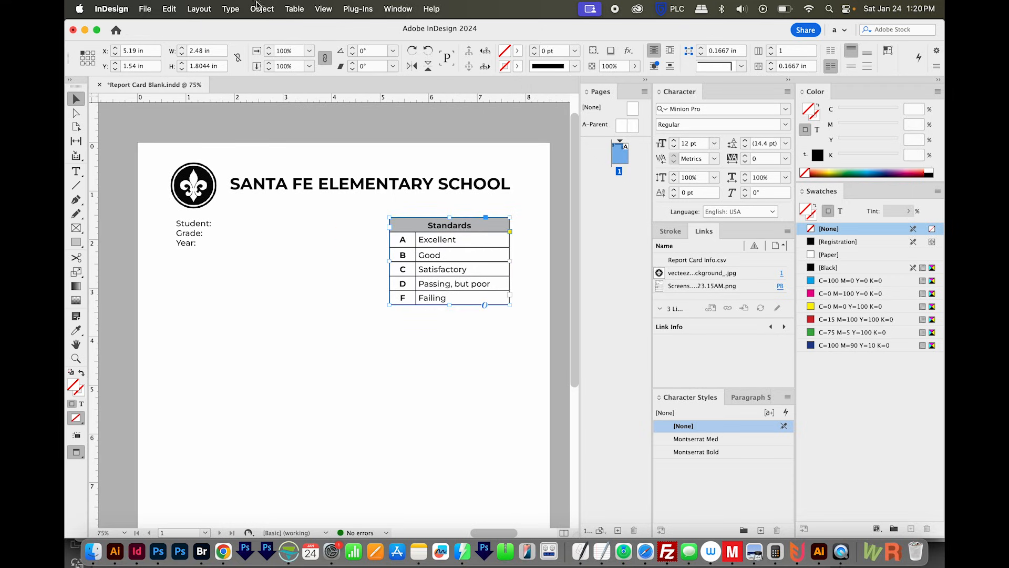
Create a table with 2 body rows, 4 columns and 0 header rows, about 4.66 in wide, below the student details
click(294, 9)
click(310, 30)
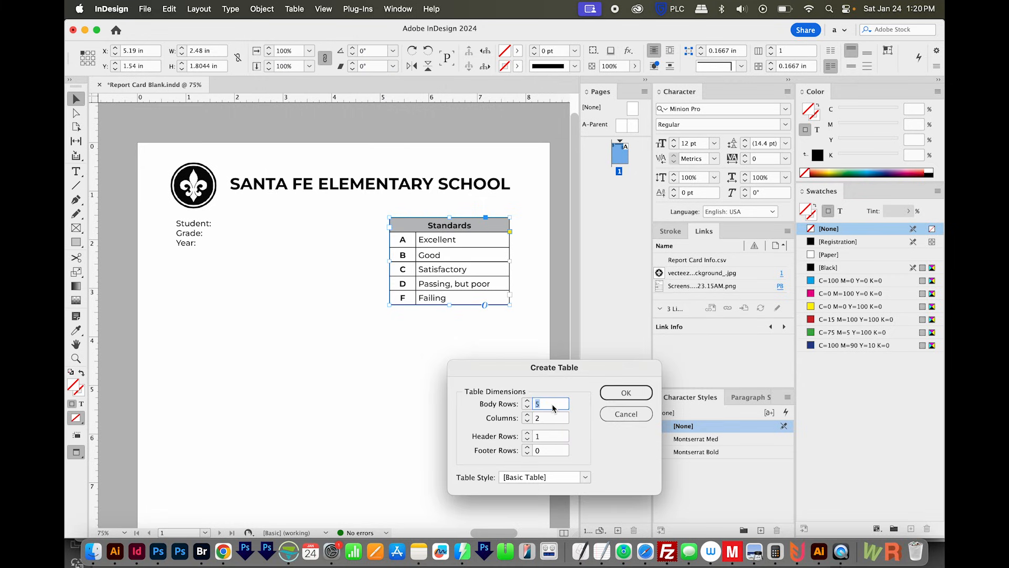
text(2)
key(Tab)
text(4)
key(Tab)
text(0)
click(626, 394)
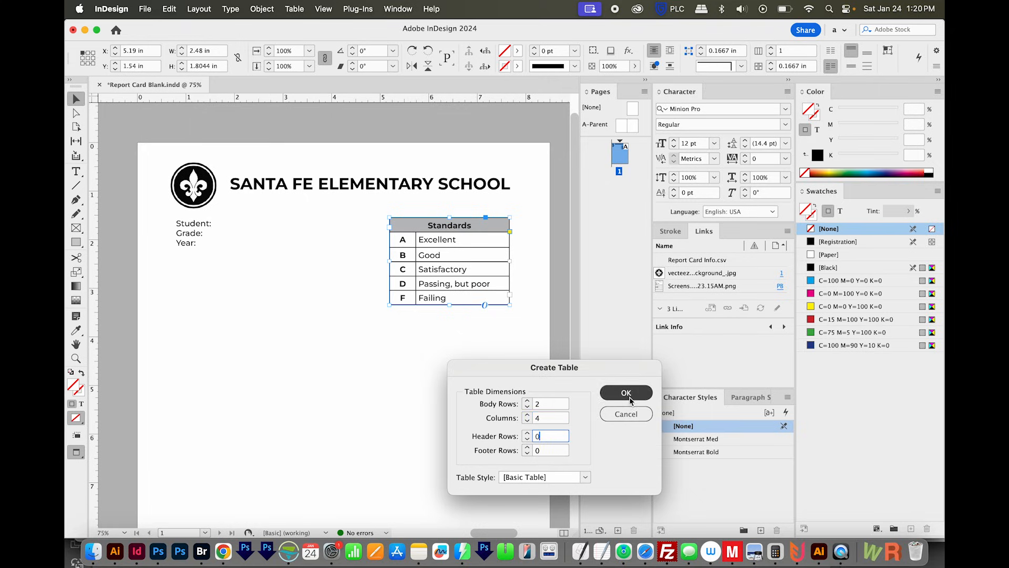
drag(172, 327, 397, 366)
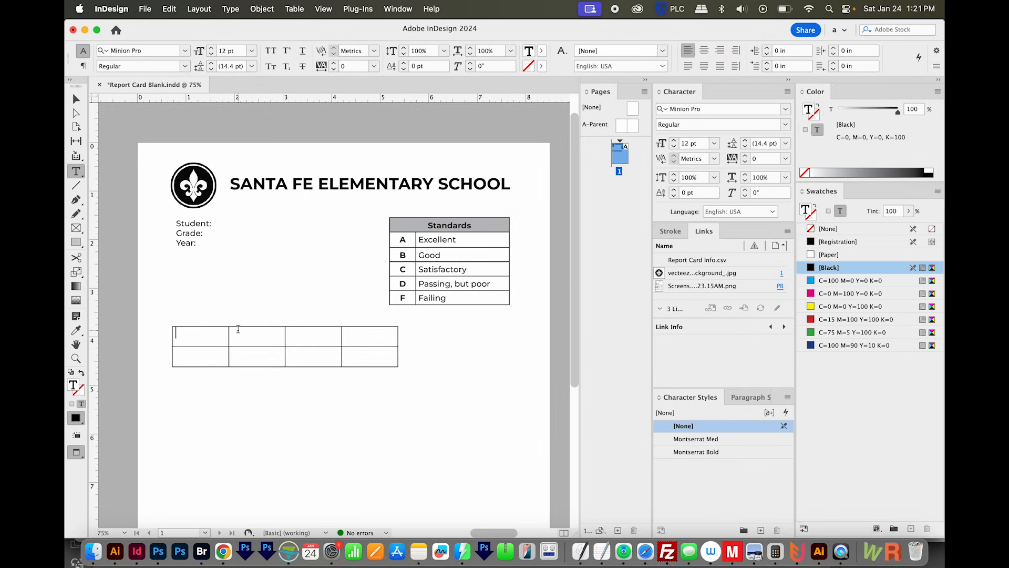
Fill the new table's first row with the subjects Math, English, Science and History
text(Math)
key(Tab)
text(English)
key(Tab)
text(Science)
key(Tab)
text(History)
Format the four subject headings with the Montserrat Bold style and centre them horizontally
drag(182, 332, 369, 336)
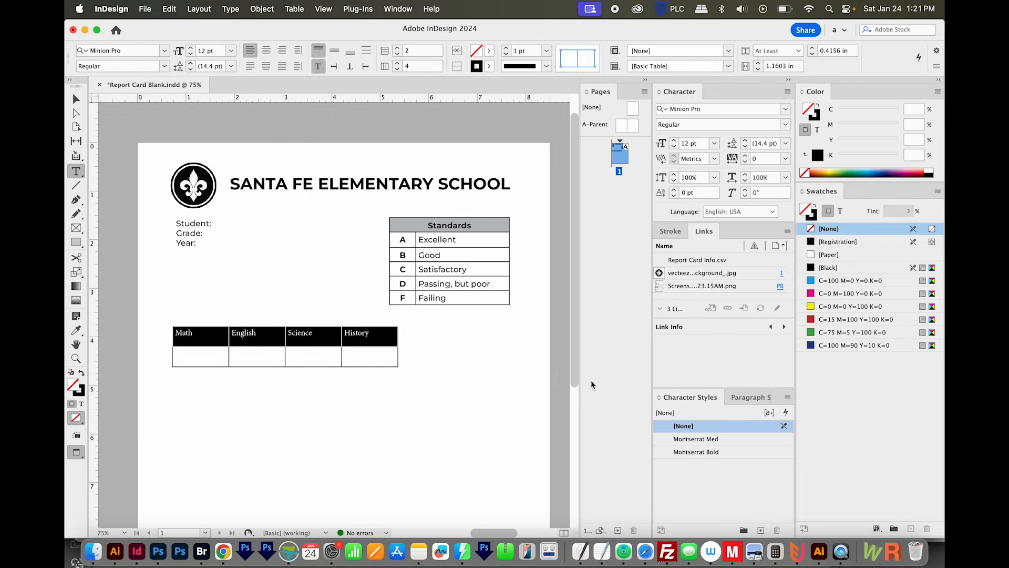
click(728, 452)
click(267, 50)
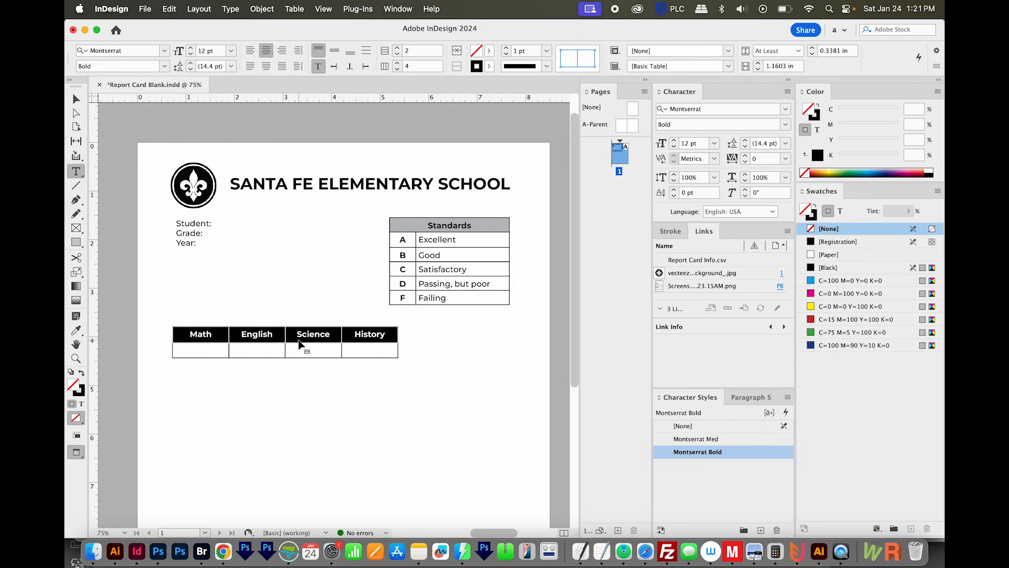
Set the vertical justification of the subject heading cells to Align Center
right_click(204, 337)
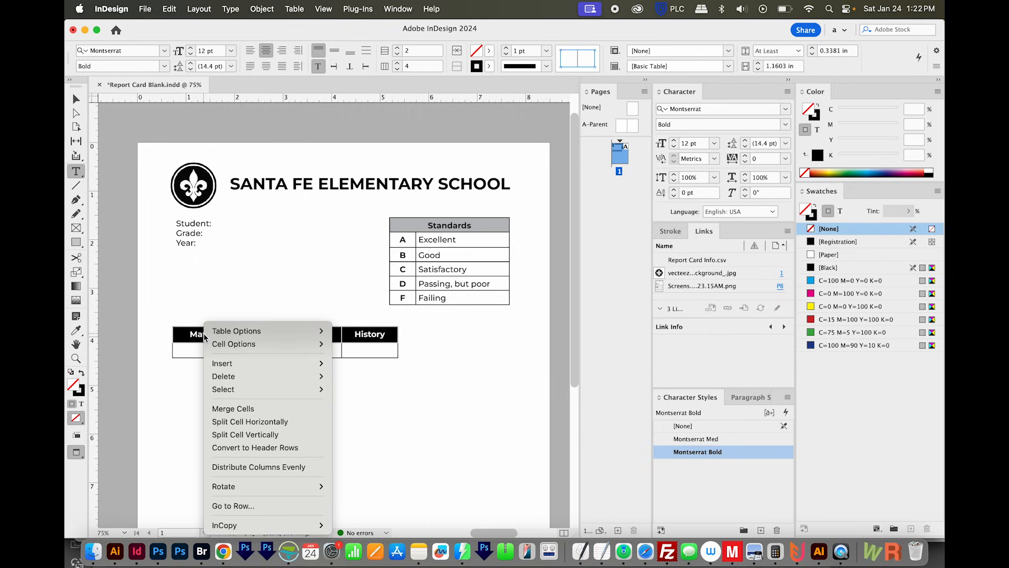
mouse_move(241, 348)
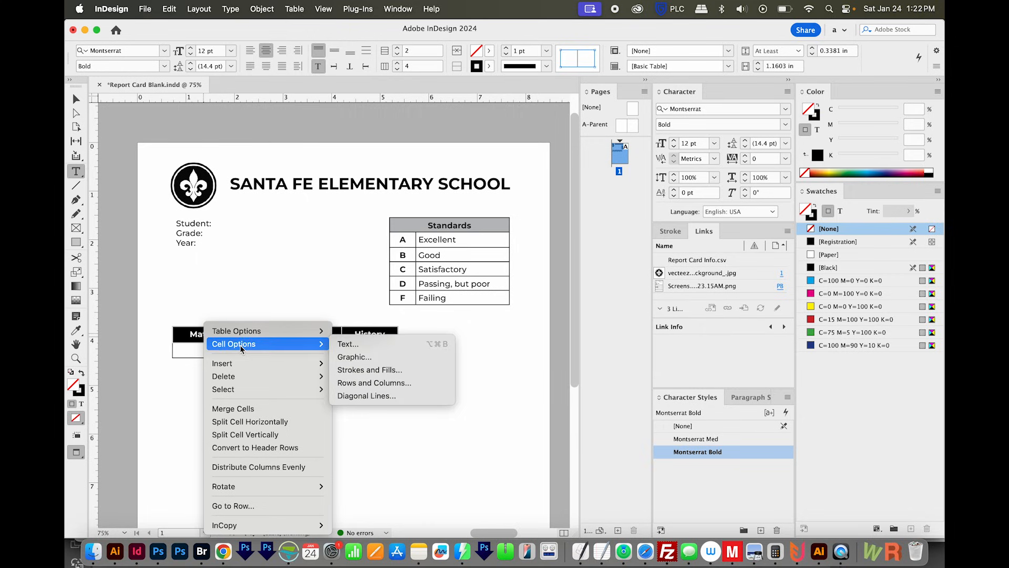
click(348, 344)
click(745, 314)
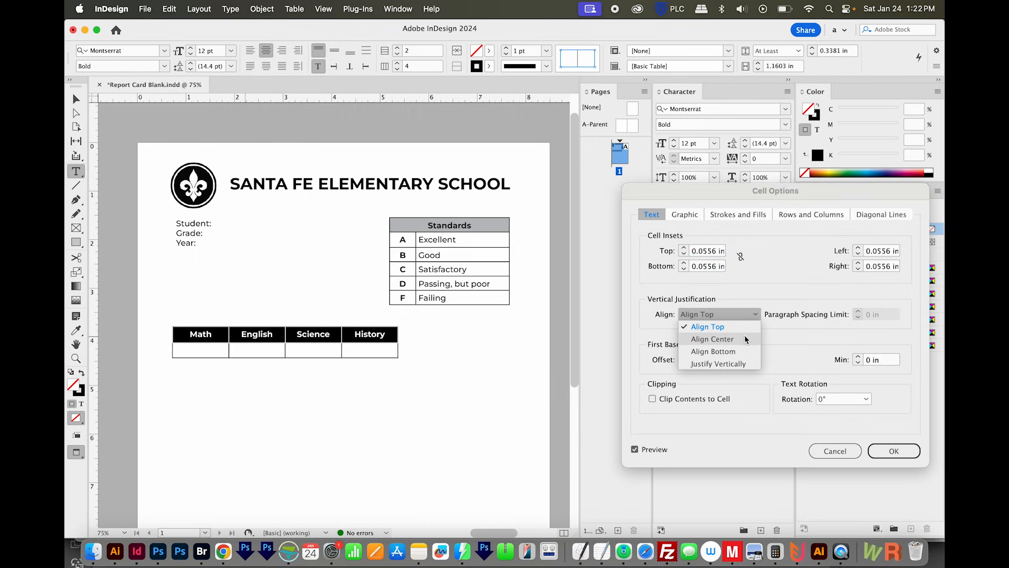
click(746, 339)
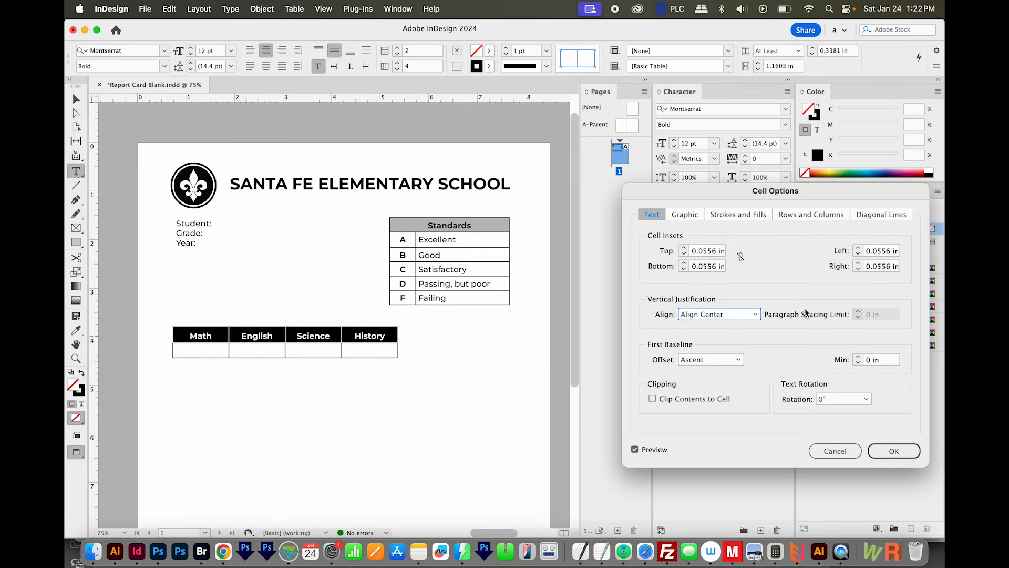
Increase the bottom cell inset of the subject heading cells to 0.125 in
double_click(696, 267)
text(0)
key(Up)
key(Up)
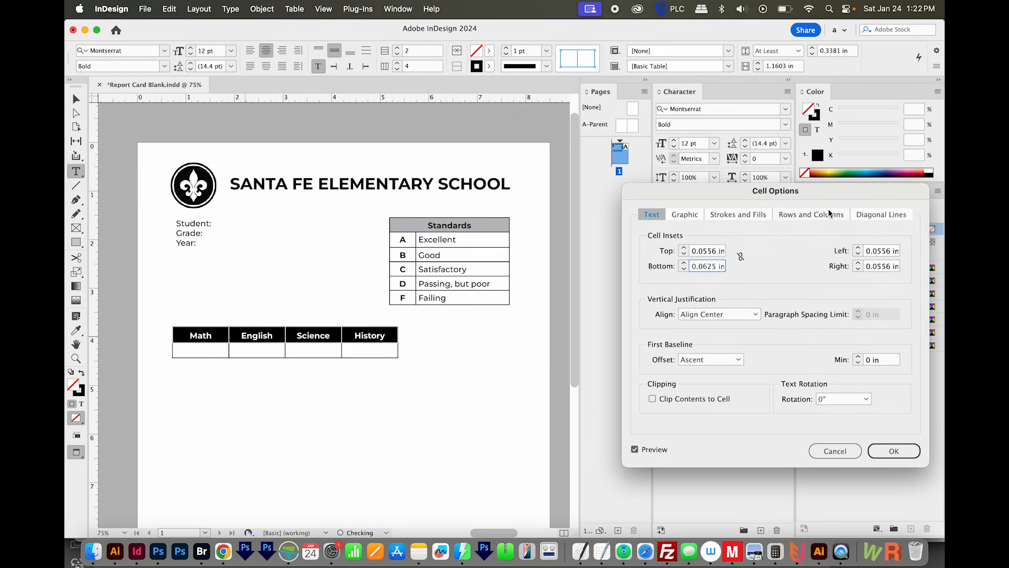
key(Down)
key(Up)
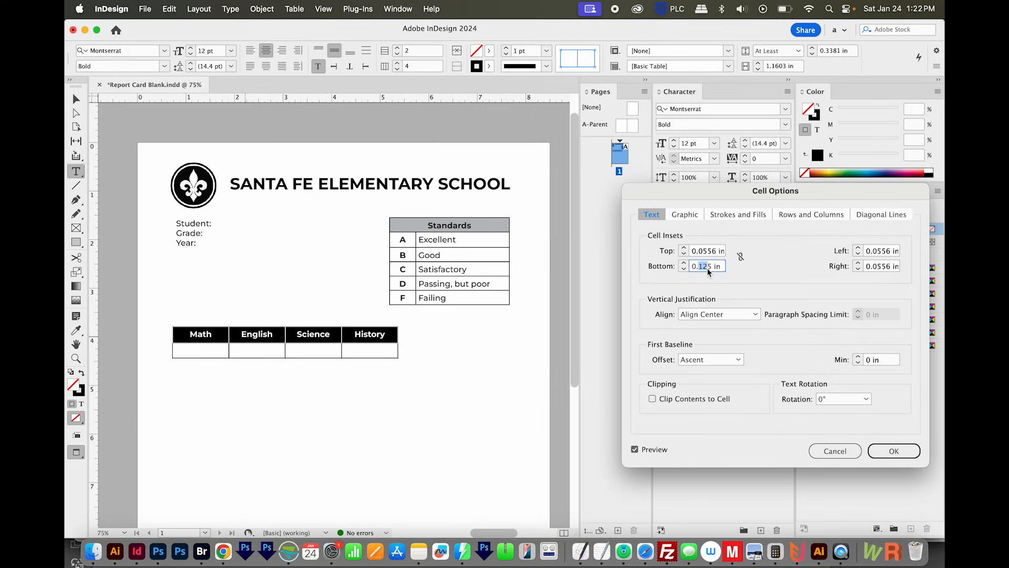
Duplicate the subject grade table beside the original and reduce the copy to two columns
drag(215, 335, 450, 328)
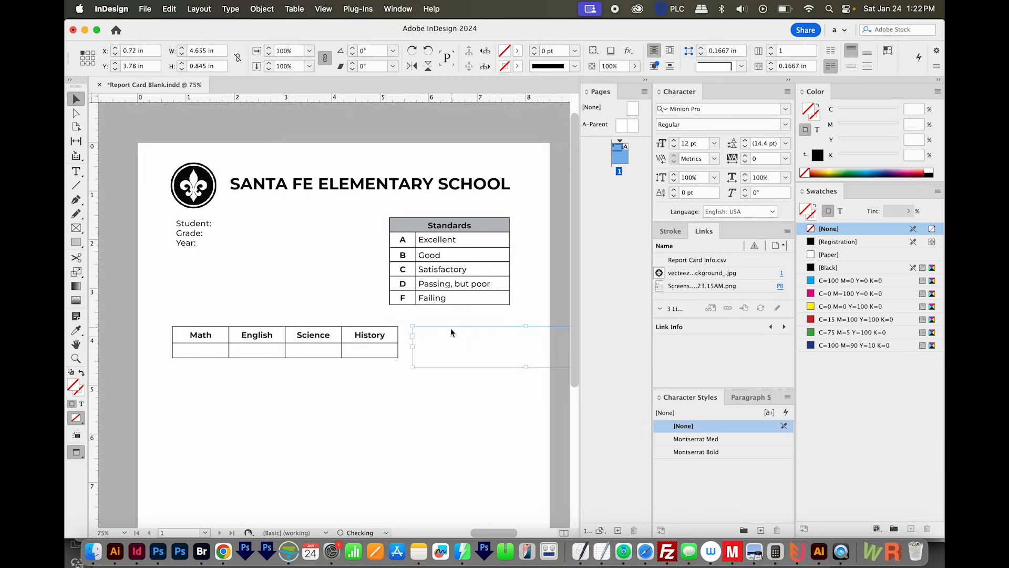
drag(493, 384, 445, 397)
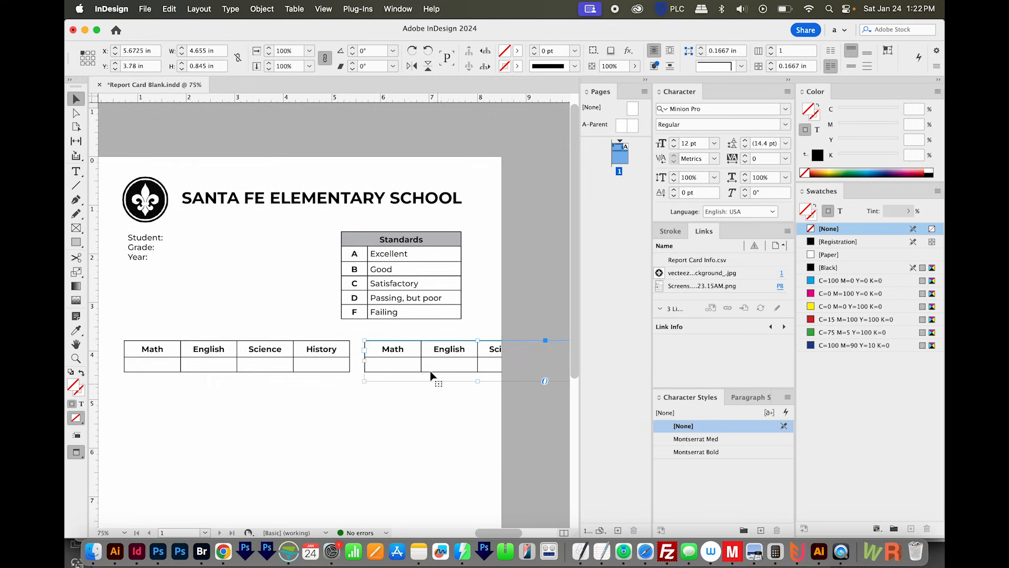
double_click(384, 351)
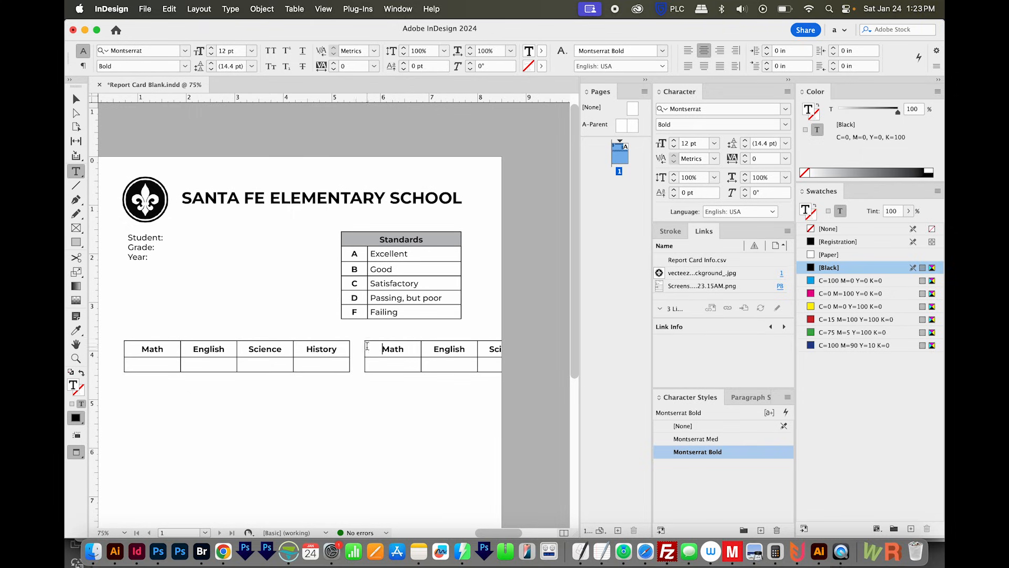
drag(362, 348, 364, 367)
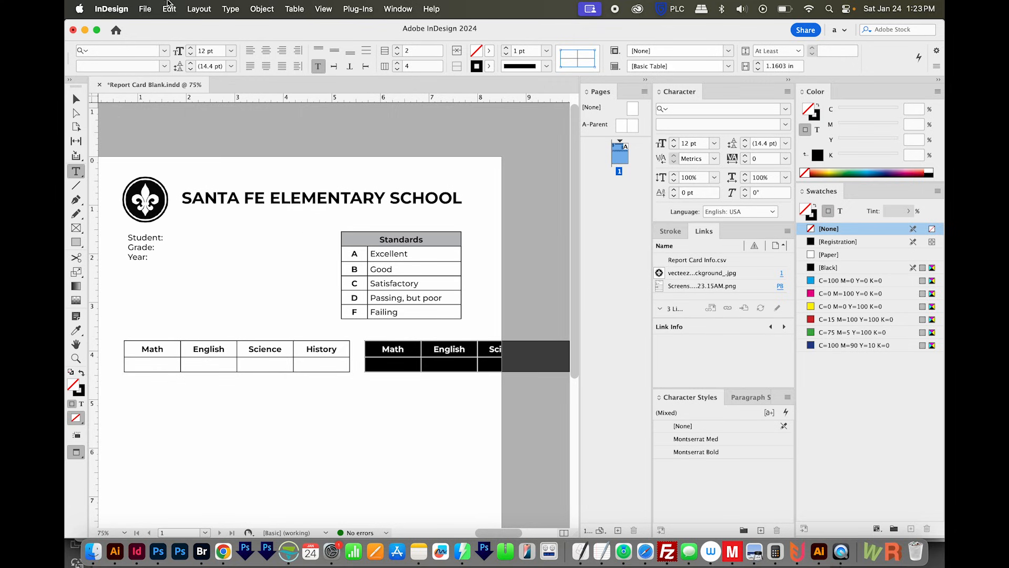
click(297, 10)
mouse_move(323, 74)
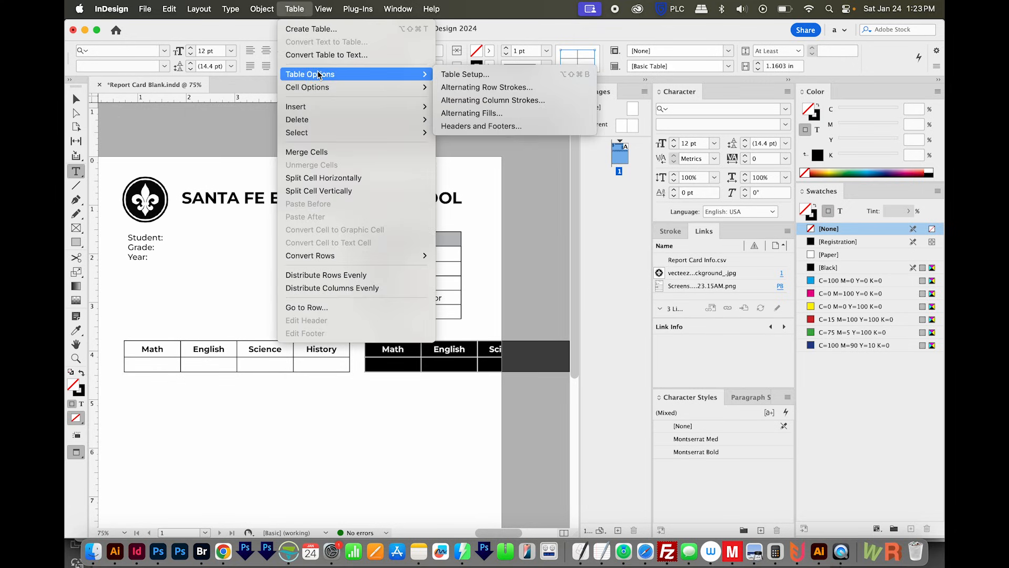
click(473, 74)
double_click(764, 239)
text(2)
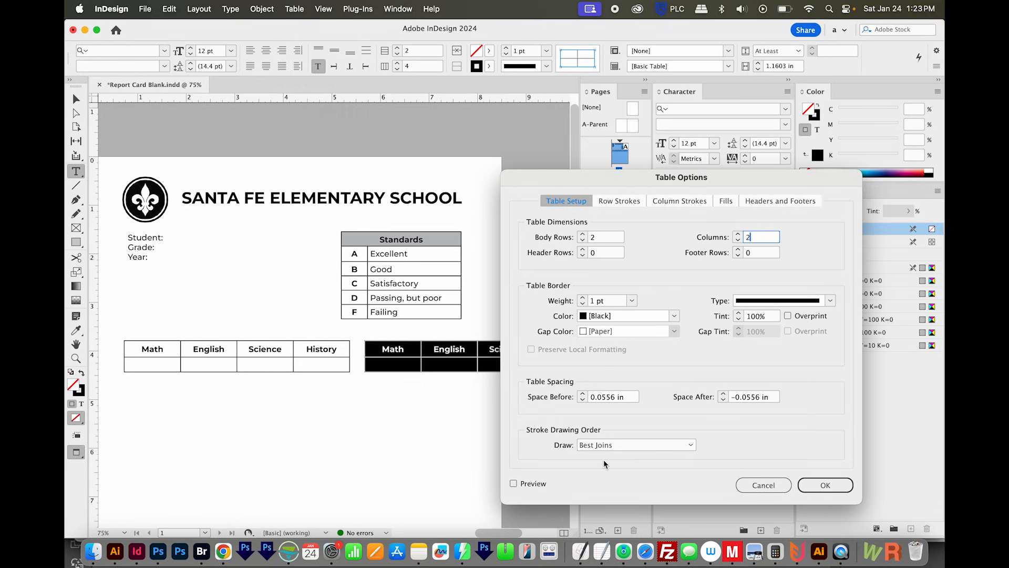
click(841, 486)
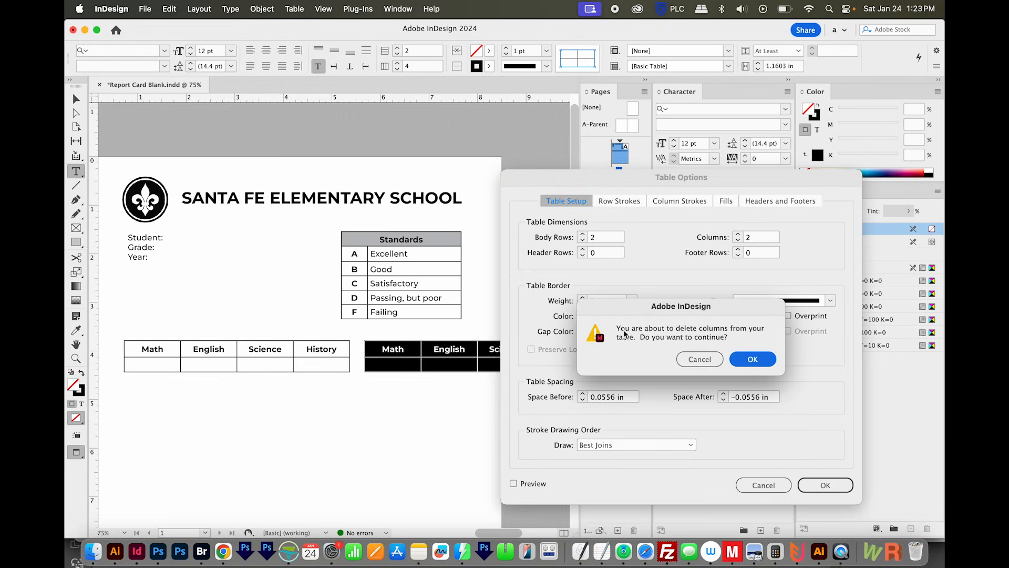
click(753, 359)
Replace the two headings of the duplicated table with Average and Grade
click(405, 349)
double_click(405, 349)
text(Average)
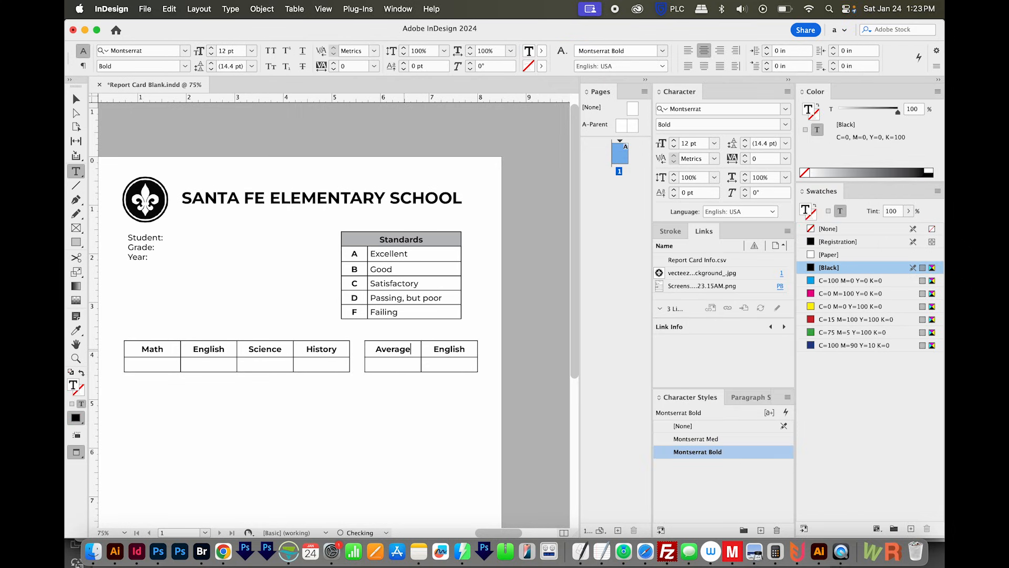
double_click(449, 349)
text(Grade)
key(Escape)
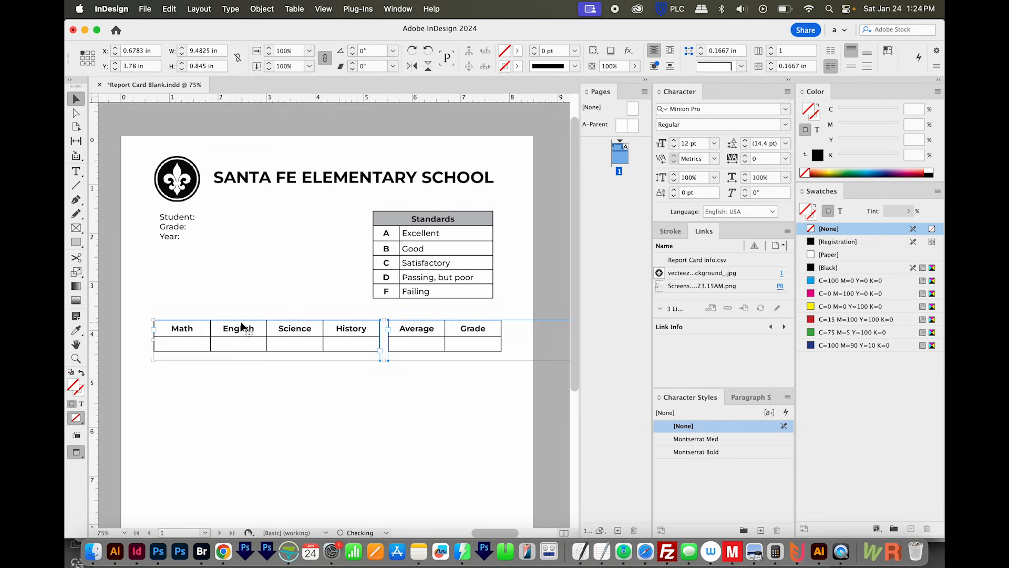
Nudge the two grade tables slightly left and shift the Standards table right towards the outer edge of the Average and Grade table
key(Left)
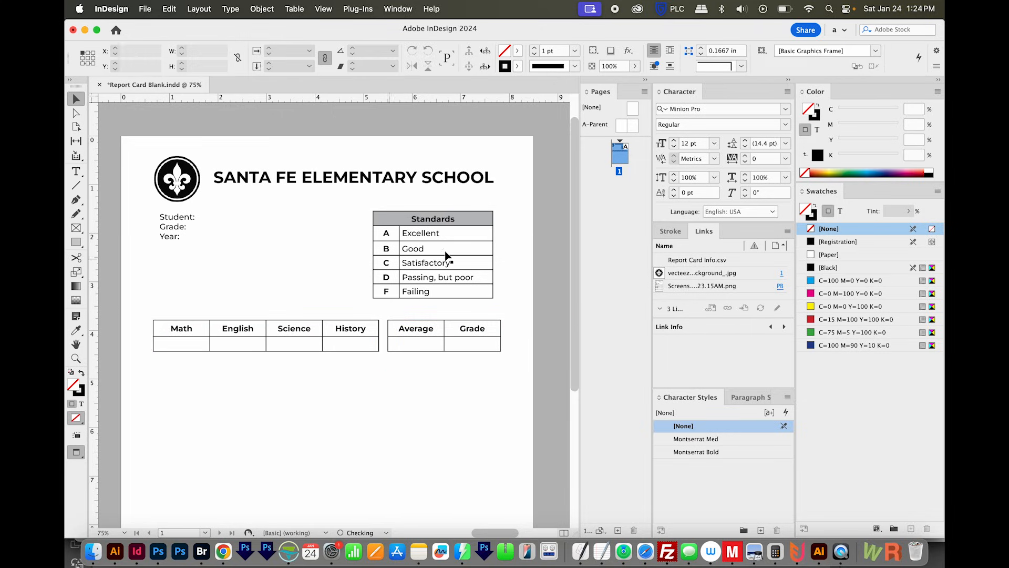
click(474, 253)
key(shift+Right)
key(Right)
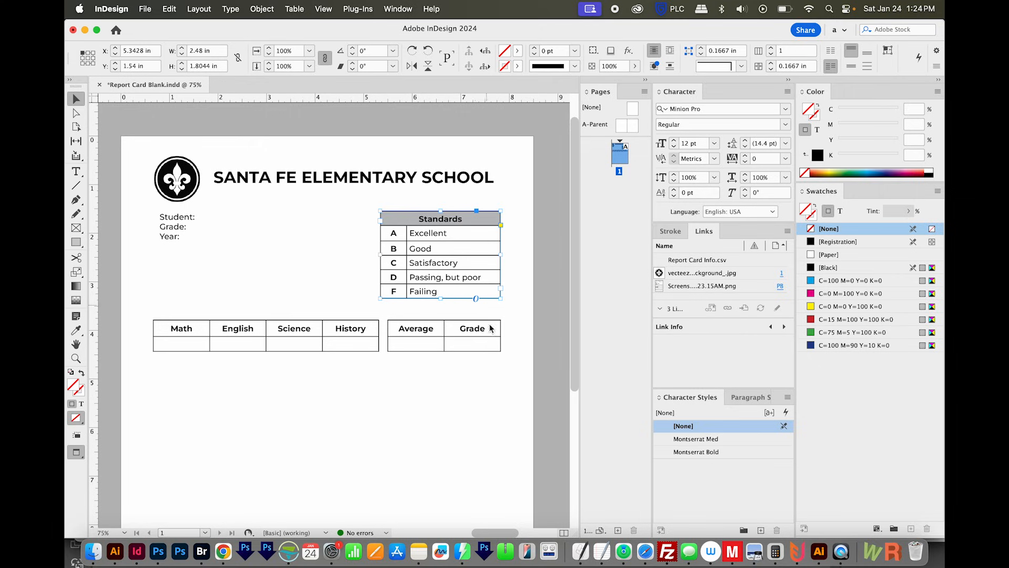
Align the right edges of the Standards table and the Average and Grade table, using Align to Selection
drag(532, 249, 456, 369)
click(398, 9)
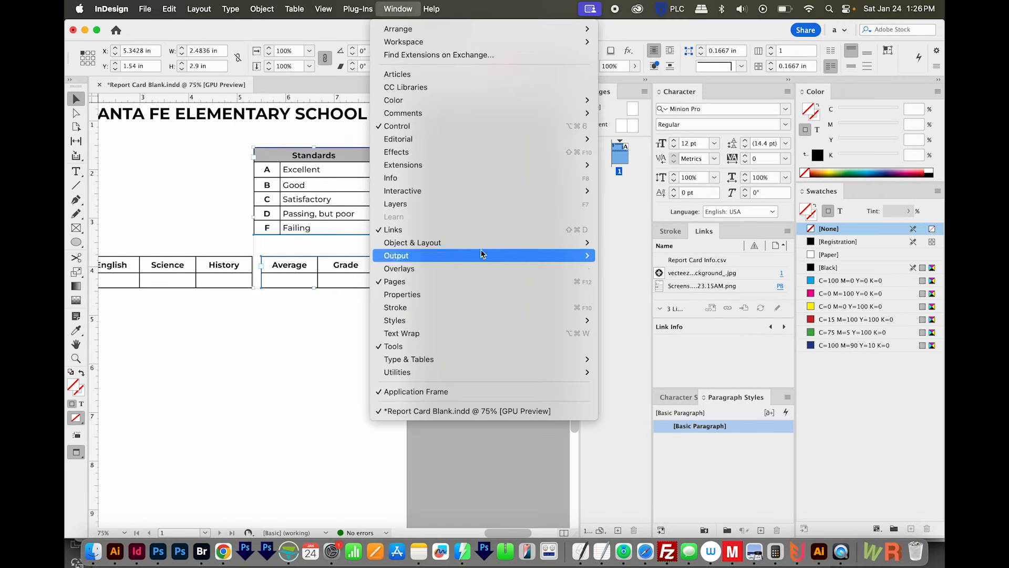
mouse_move(483, 241)
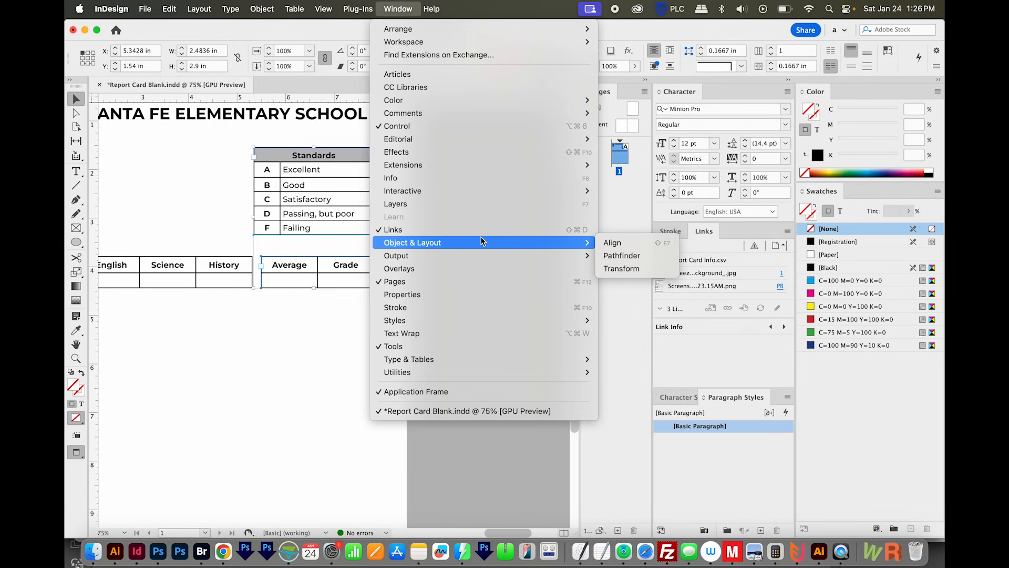
click(613, 242)
drag(503, 205, 500, 153)
click(489, 268)
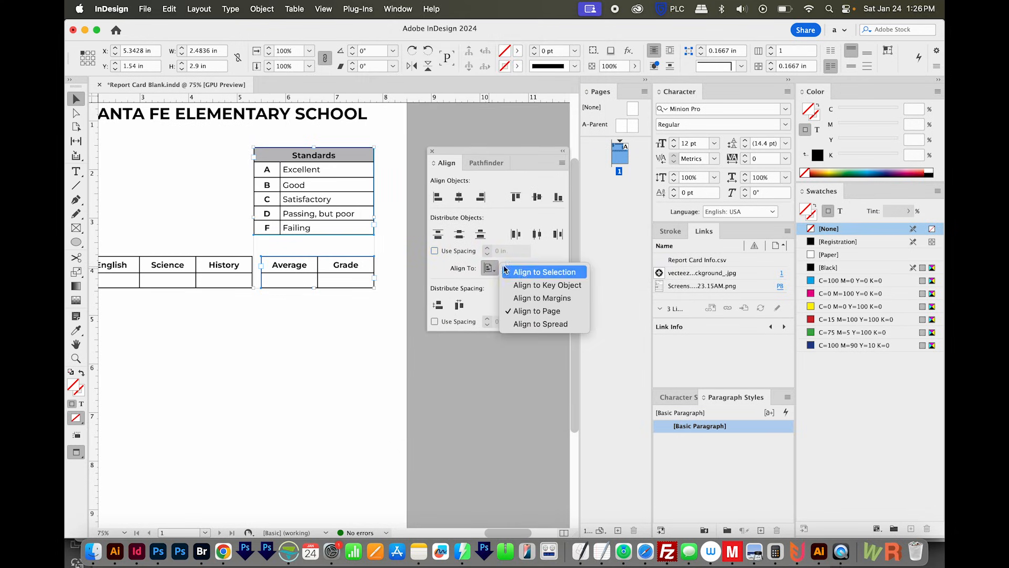
click(523, 274)
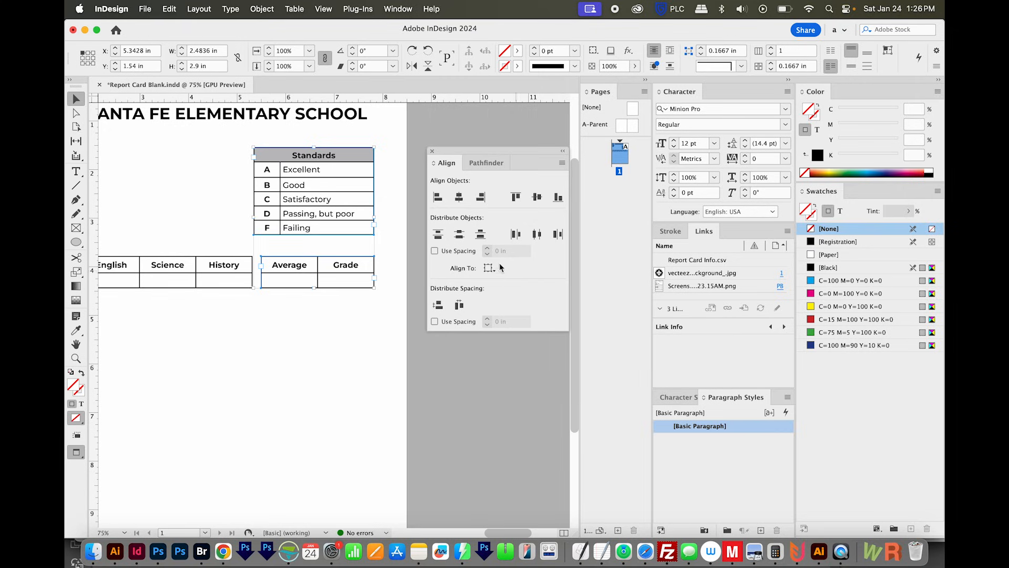
click(480, 197)
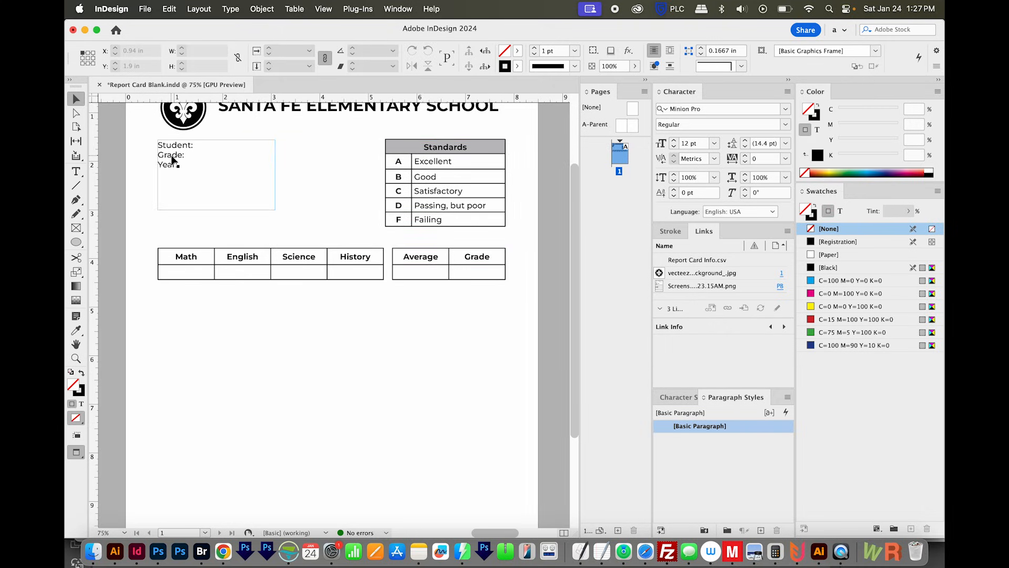
Duplicate the student information text frame below the subject table and replace its text with NOTES:
click(174, 157)
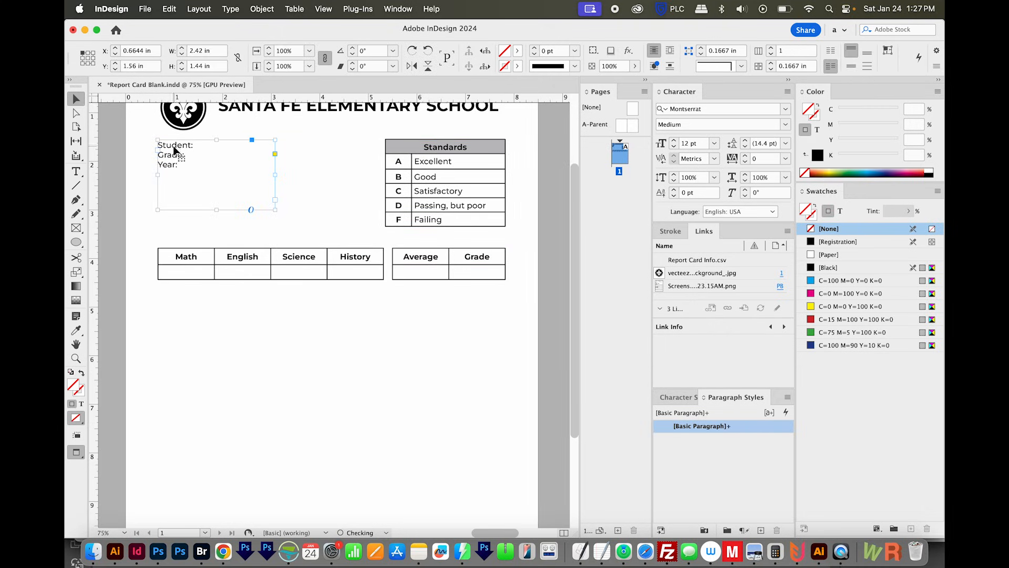
drag(175, 153, 189, 310)
double_click(189, 310)
key(super+a)
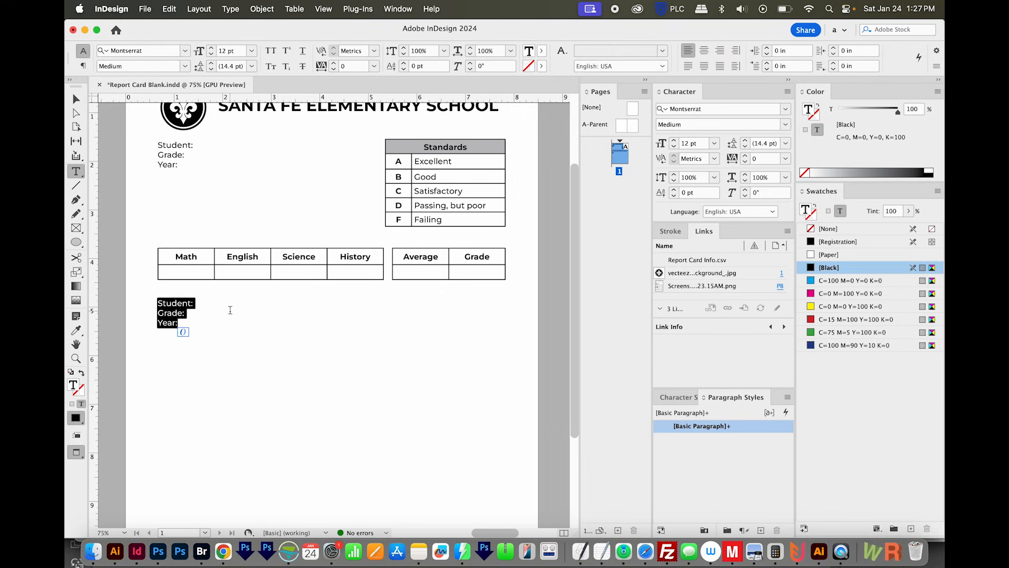
text(NOTES:)
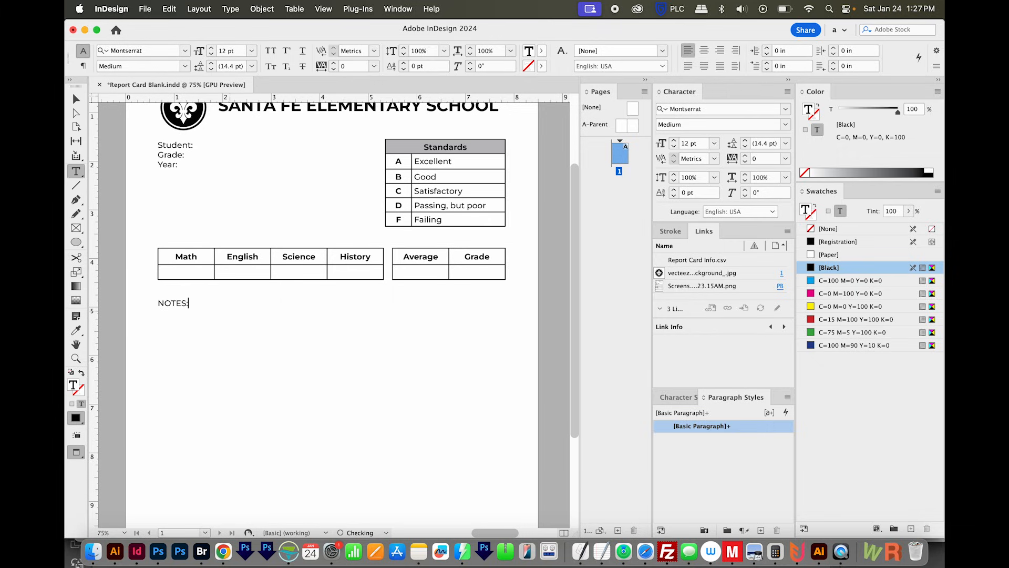
Apply the Montserrat Bold character style to NOTES: and widen its text frame to the right edge of the Average and Grade table
key(super+a)
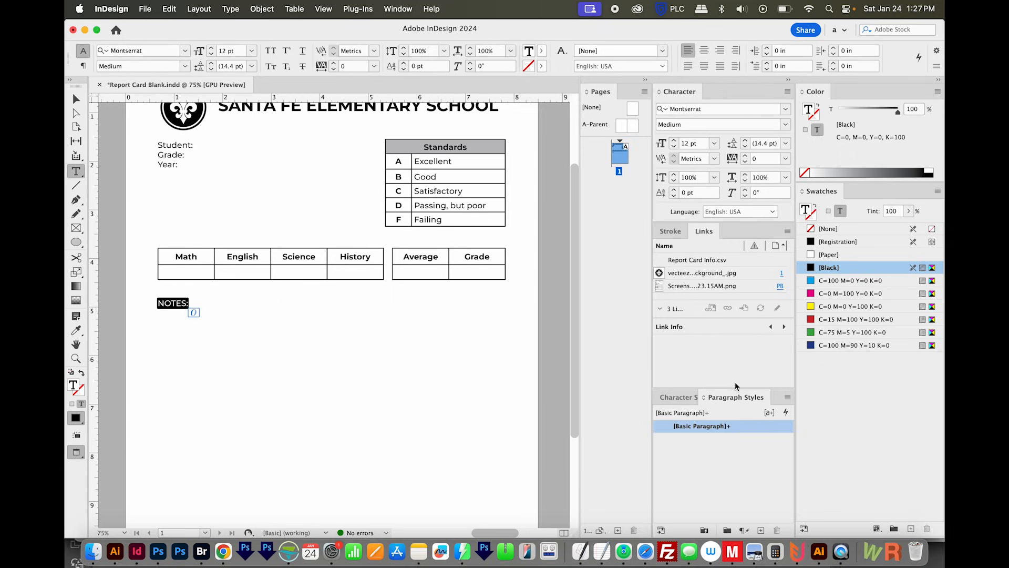
click(686, 398)
click(709, 452)
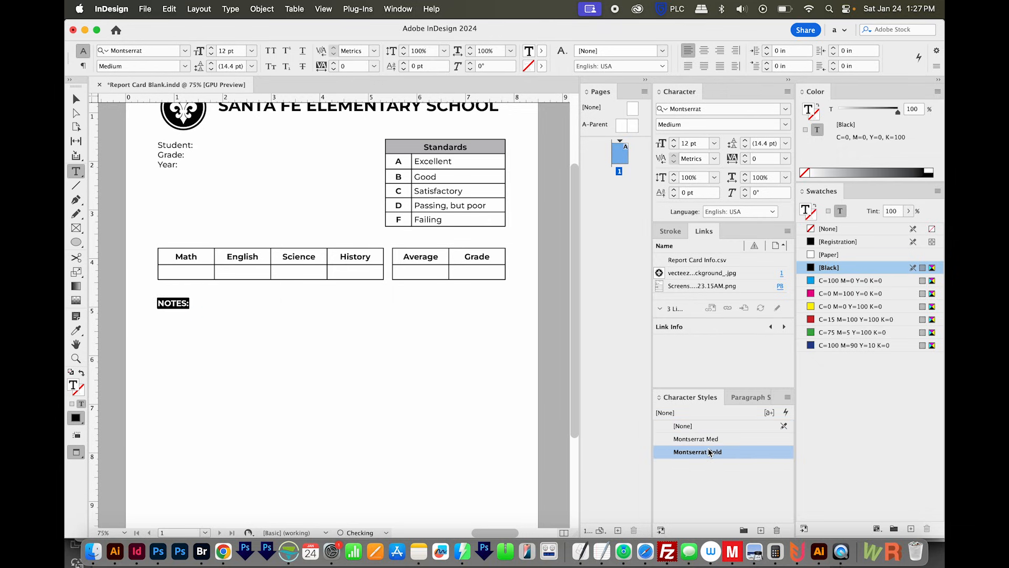
key(Escape)
scroll(306, 378, up, 1)
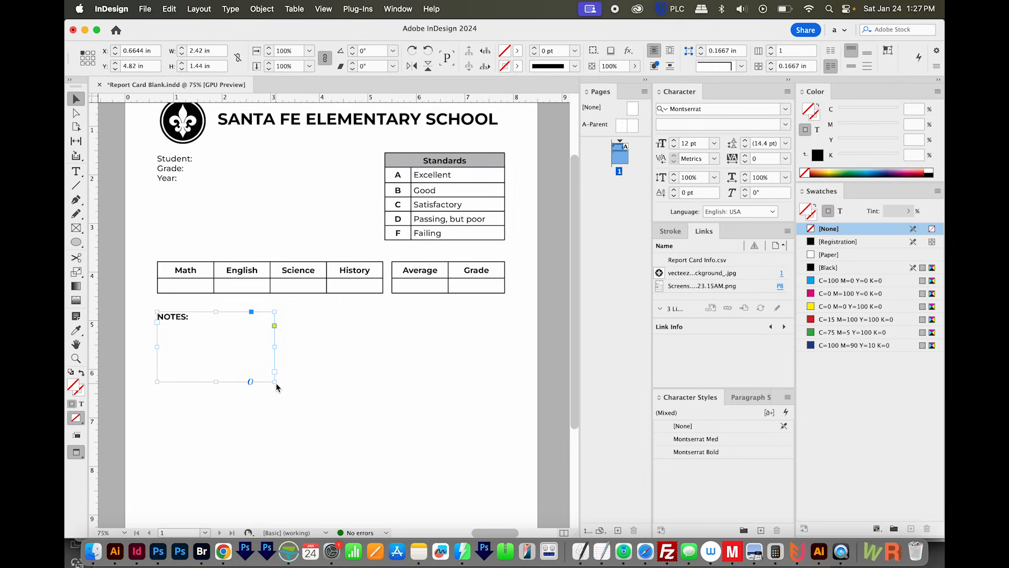
drag(275, 382, 504, 359)
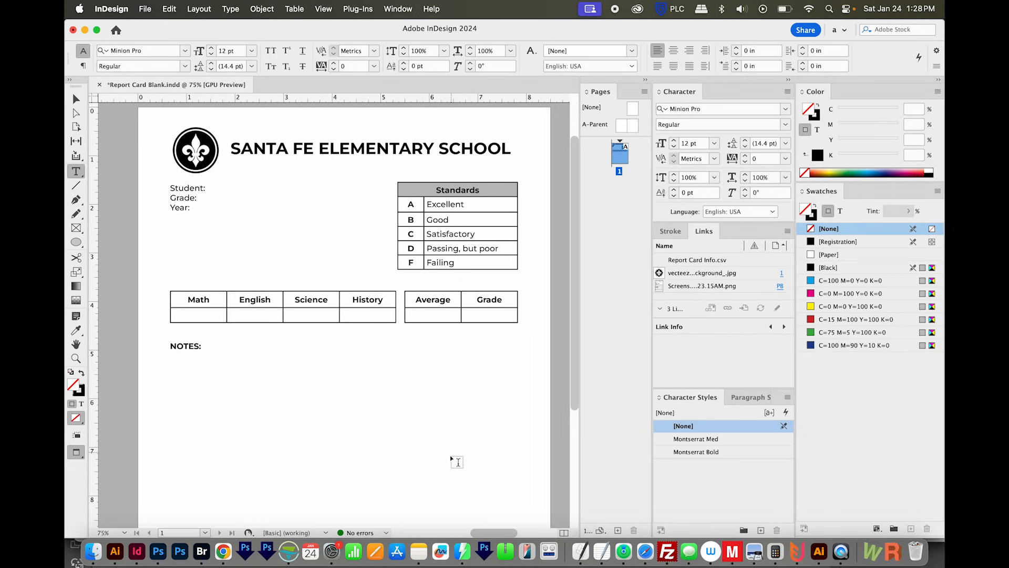
Select Report Card Info.csv as the data merge source and enlarge the Data Merge panel to show every field
click(396, 10)
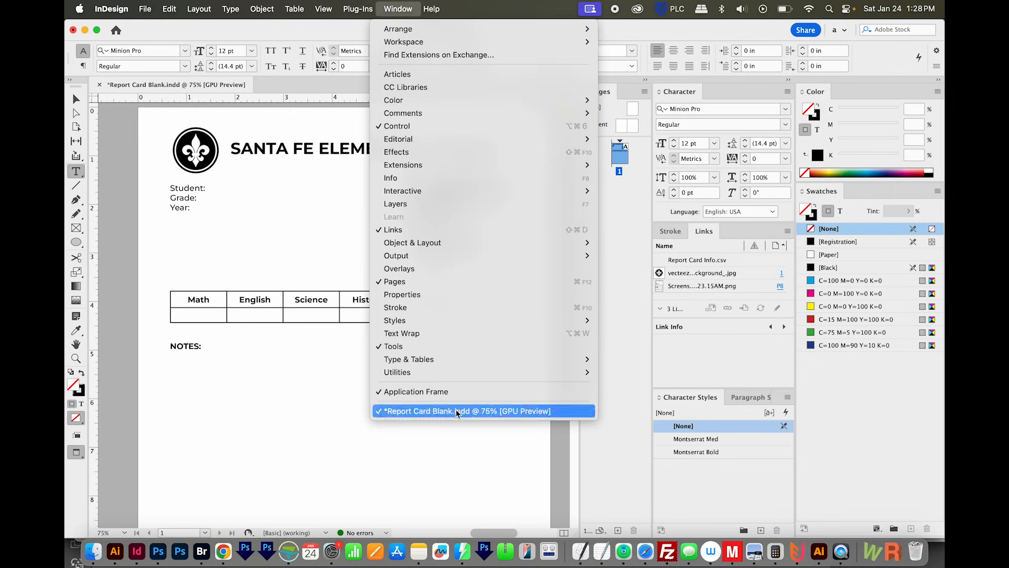
mouse_move(482, 380)
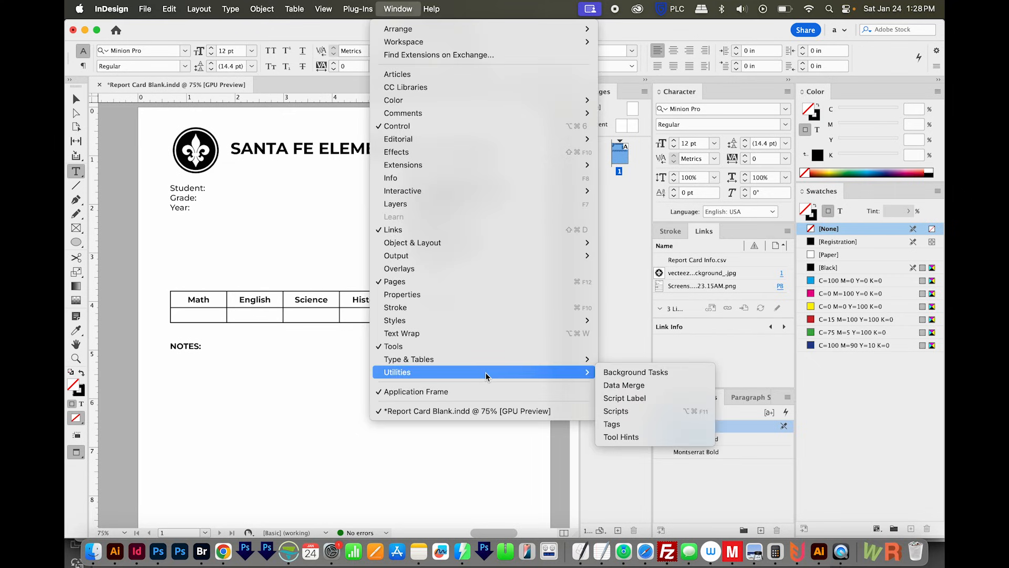
click(642, 385)
drag(494, 232, 626, 211)
click(694, 222)
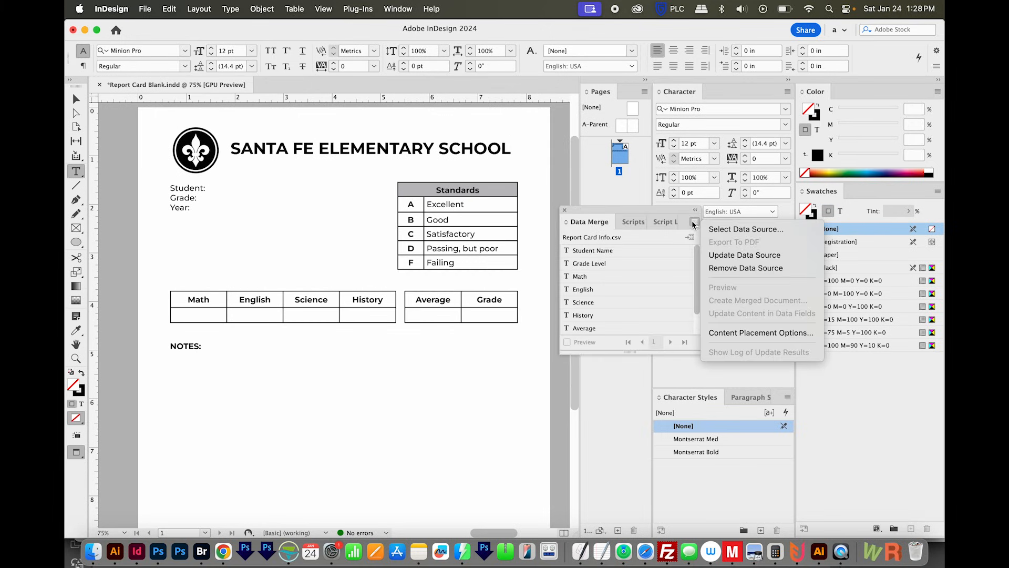
click(724, 230)
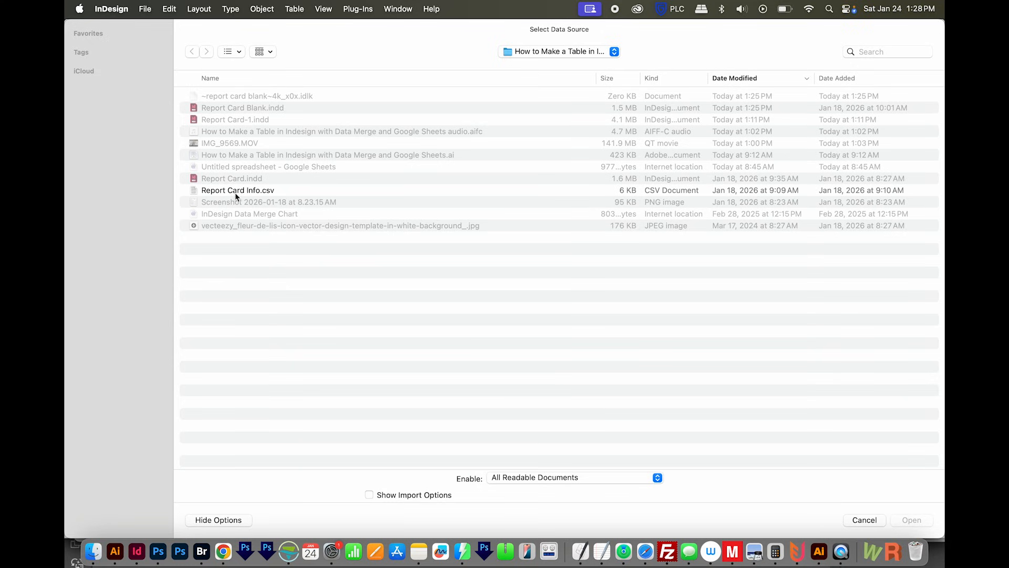
click(235, 193)
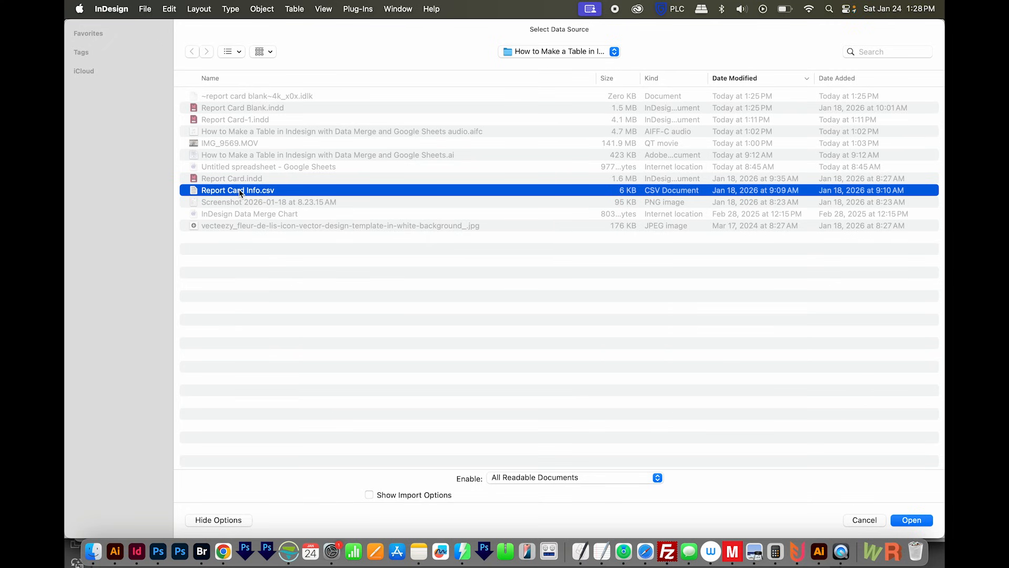
click(914, 519)
drag(605, 220, 525, 219)
drag(552, 353, 548, 410)
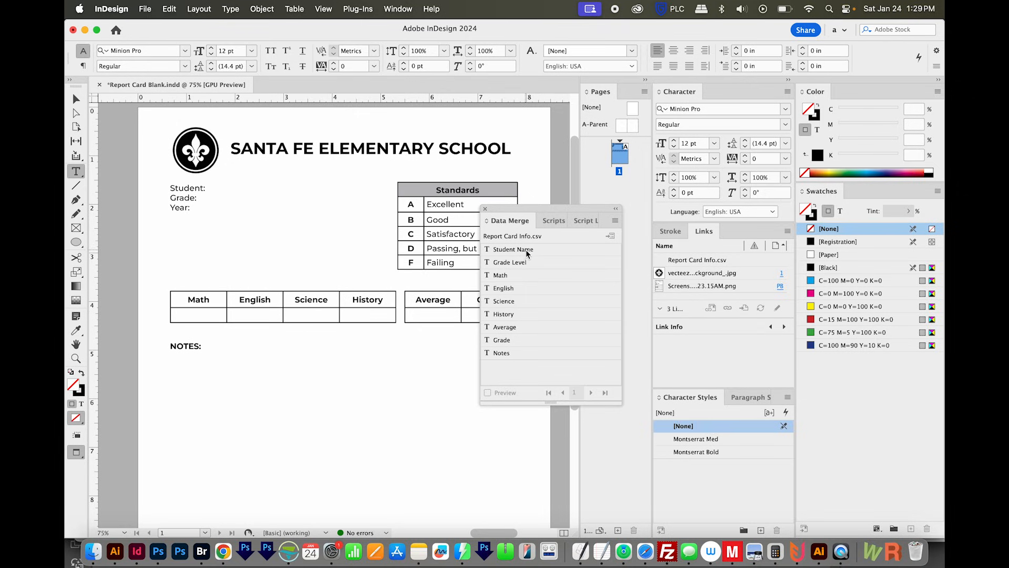
Complete the student information lines with the Student Name field, the Grade Level field and the year 2026
click(190, 187)
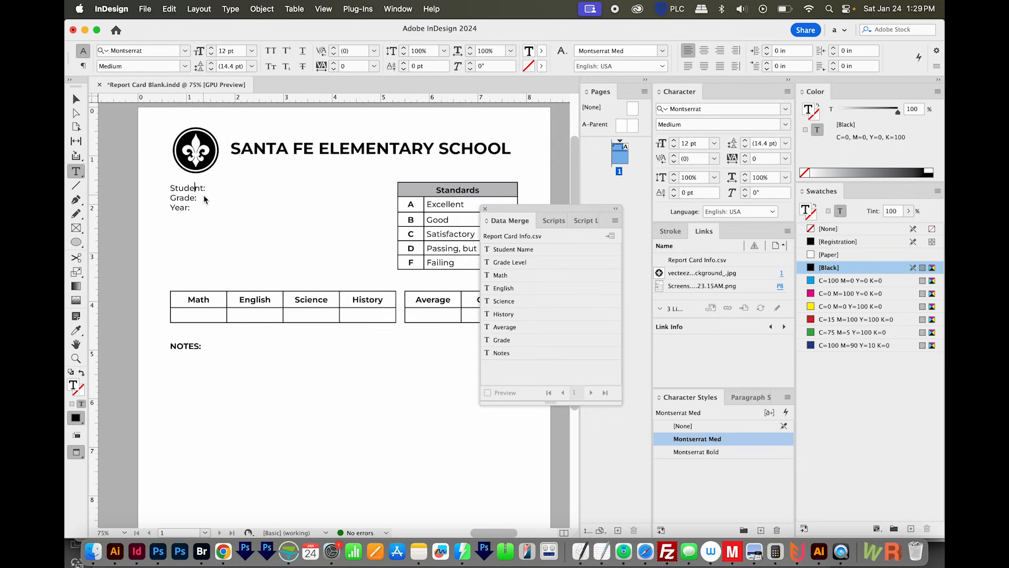
click(212, 188)
click(519, 250)
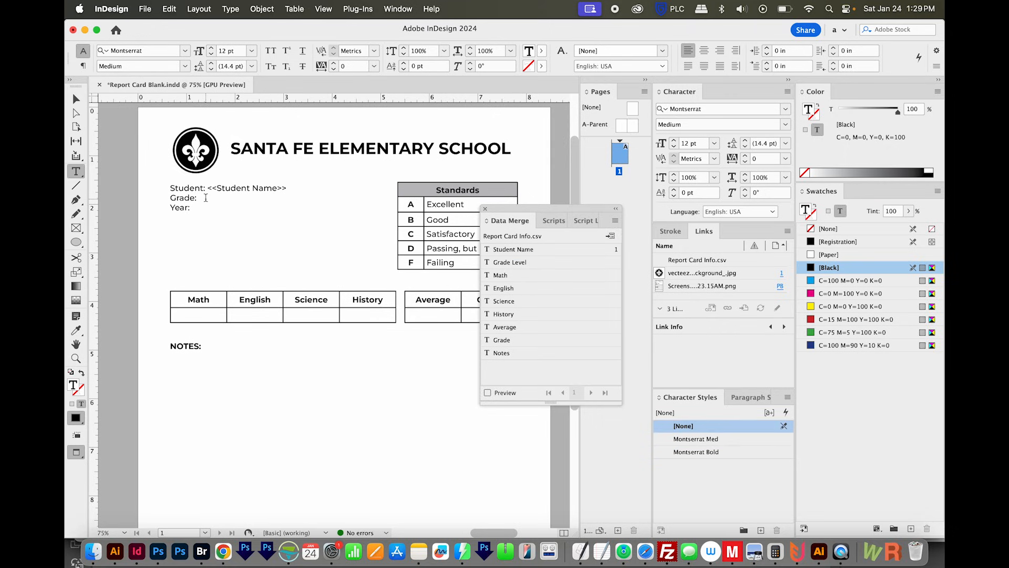
click(518, 262)
click(207, 210)
text(2026)
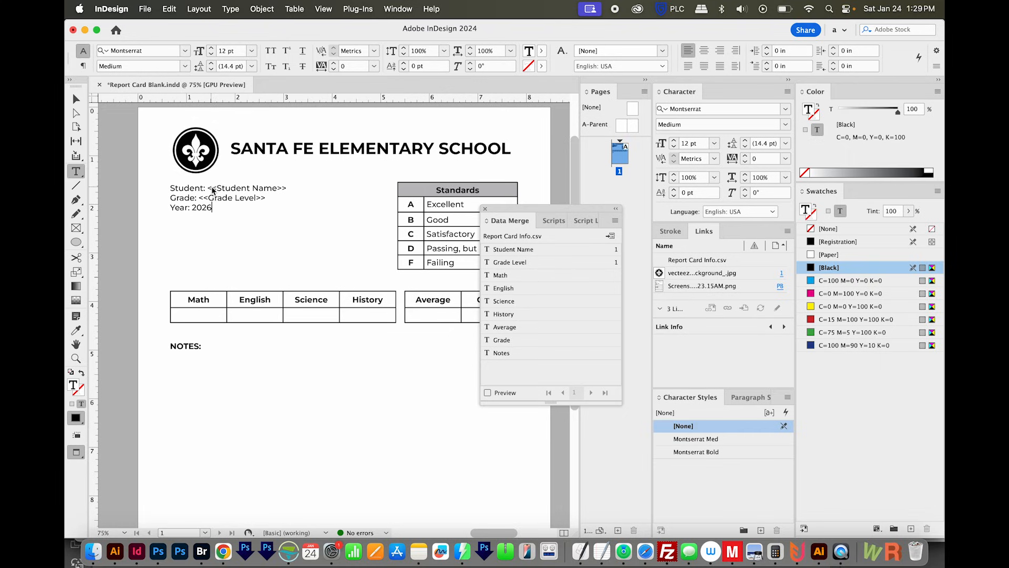
Apply the Montserrat Bold character style to the Student Name placeholder
drag(210, 188, 289, 189)
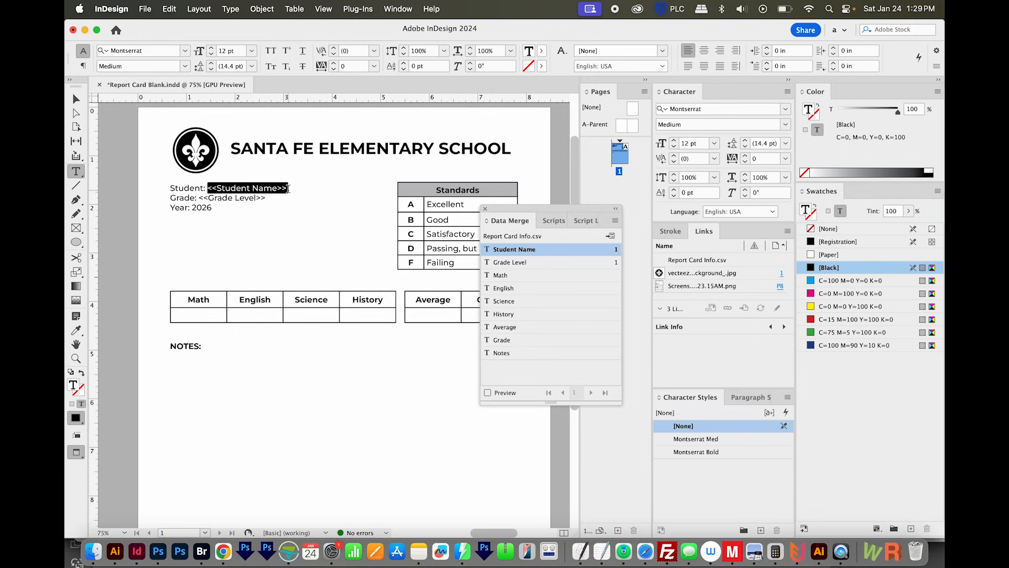
click(722, 455)
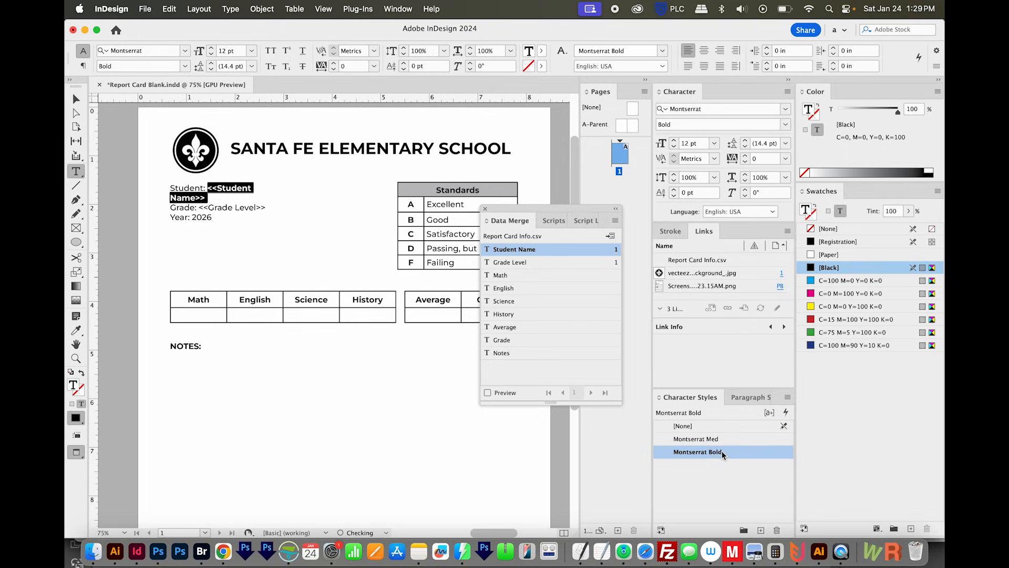
key(Escape)
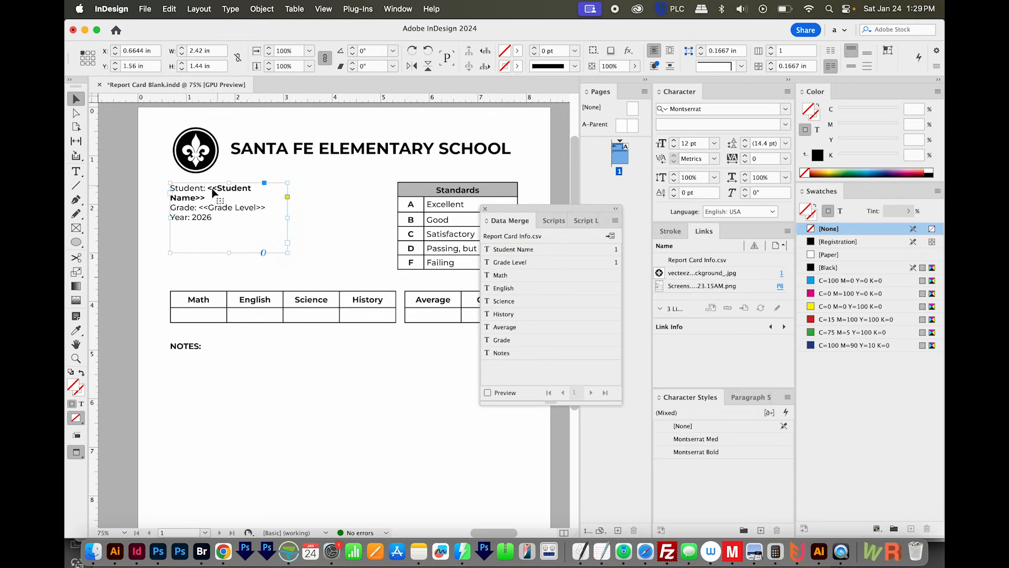
Widen the student information frame to fit Student Name on one line and apply the Montserrat Bold character style to the Grade Level placeholder
drag(288, 218, 339, 220)
key(t)
drag(198, 198, 267, 194)
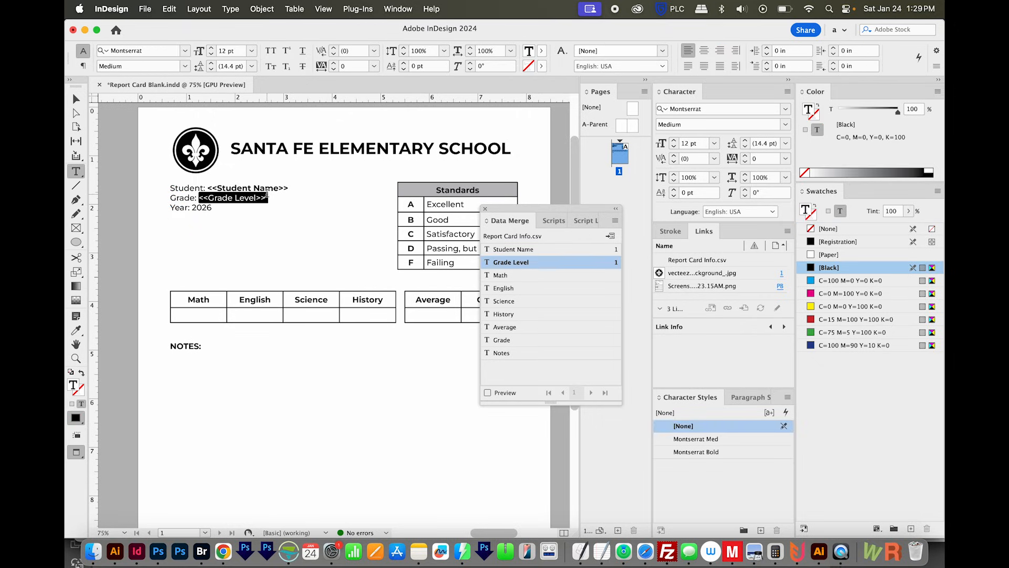
click(722, 452)
Apply the Montserrat Bold character style to the year 2026 and delete that year from the Year line
drag(191, 208, 218, 208)
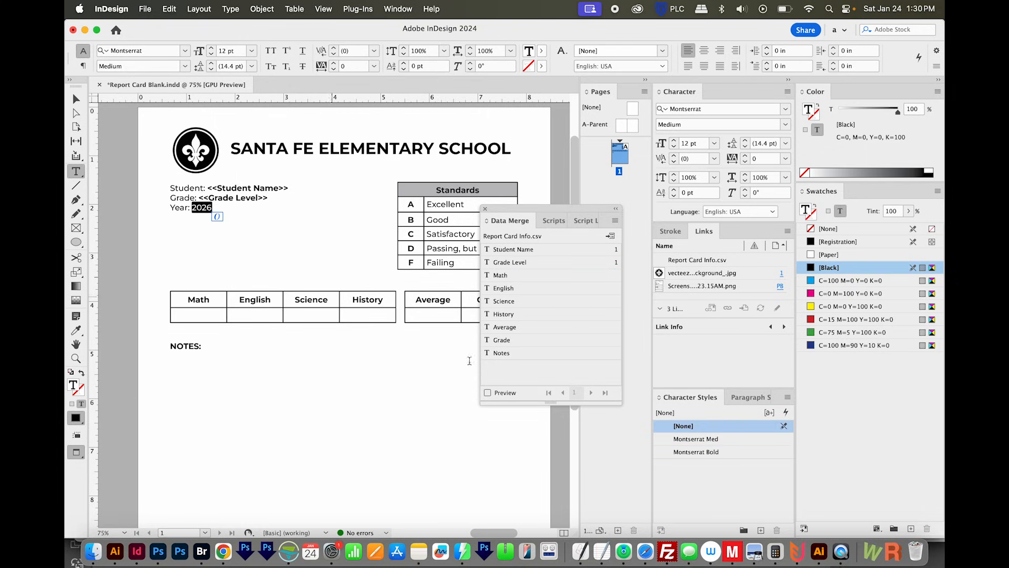
click(727, 453)
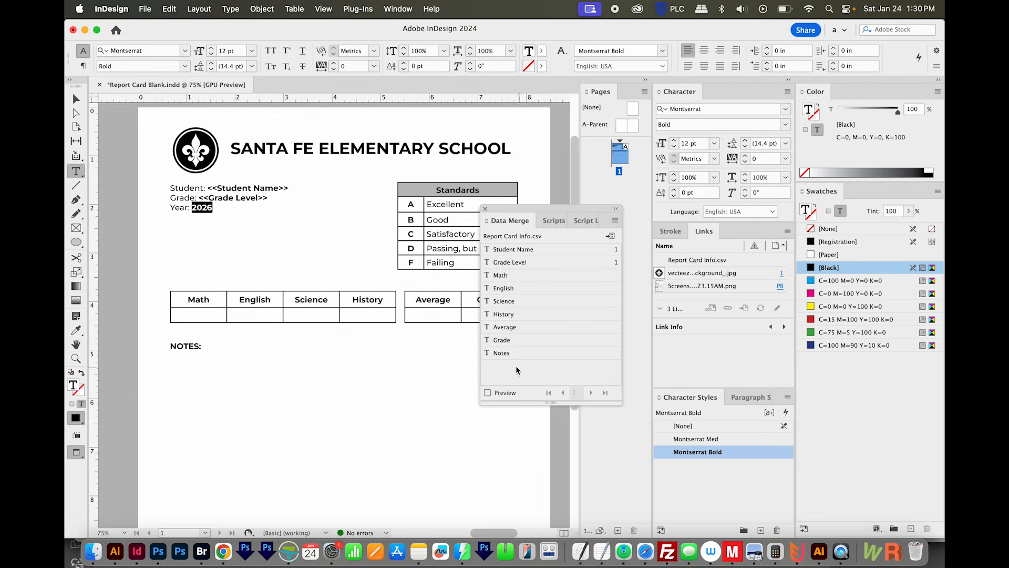
key(BackSpace)
Insert the Math, English, Science and History merge fields into the empty cells under their headings
click(197, 315)
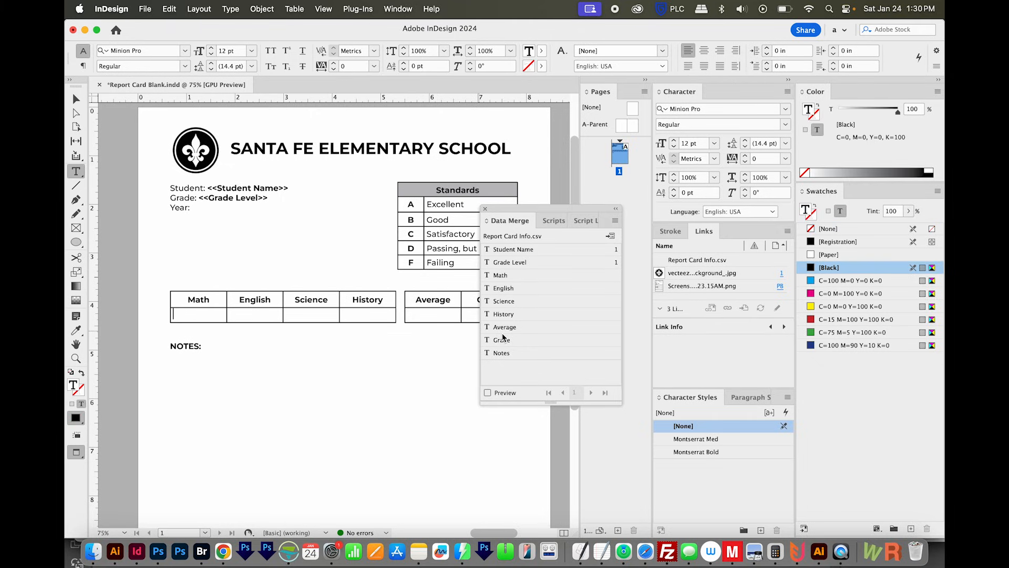
click(501, 275)
key(Tab)
click(516, 290)
key(Tab)
click(512, 303)
click(503, 315)
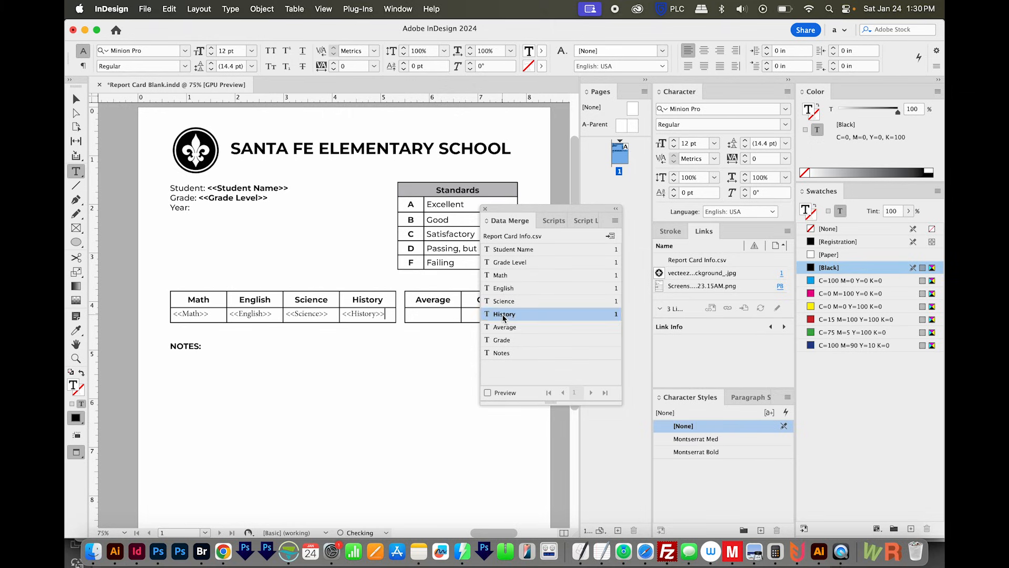
Apply the Montserrat Med character style to the row of subject placeholders and center it
double_click(185, 313)
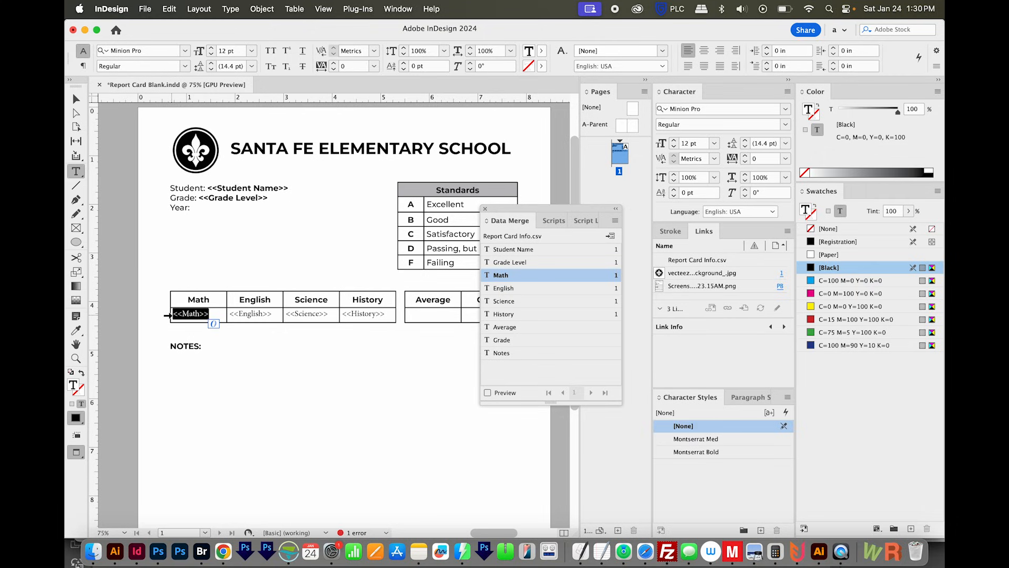
click(166, 315)
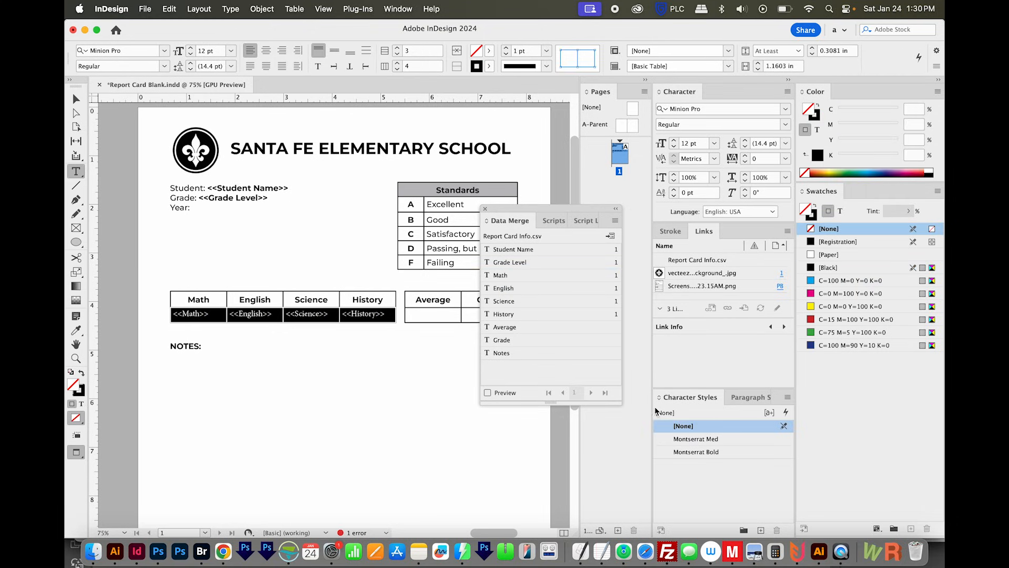
click(713, 440)
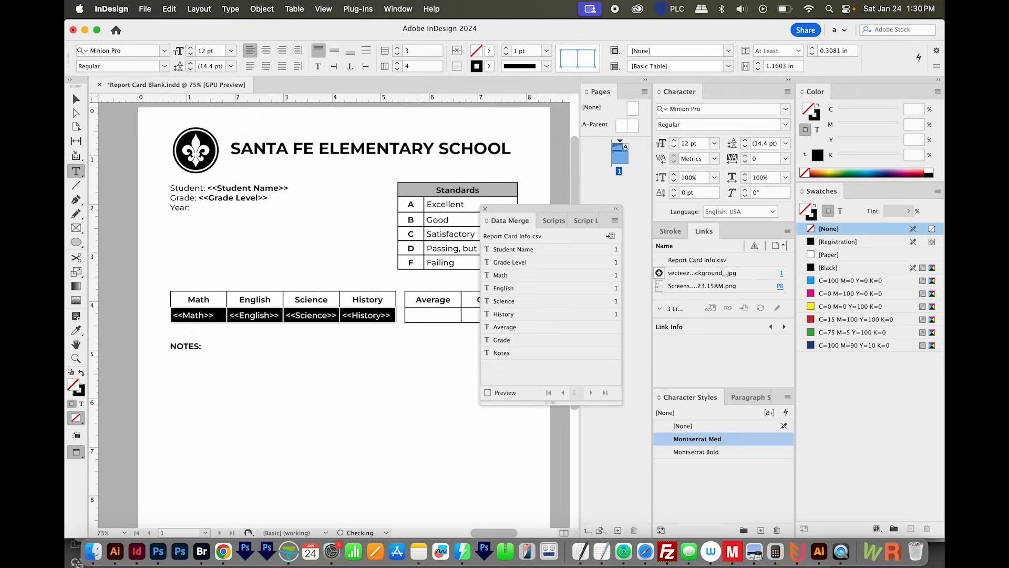
click(267, 51)
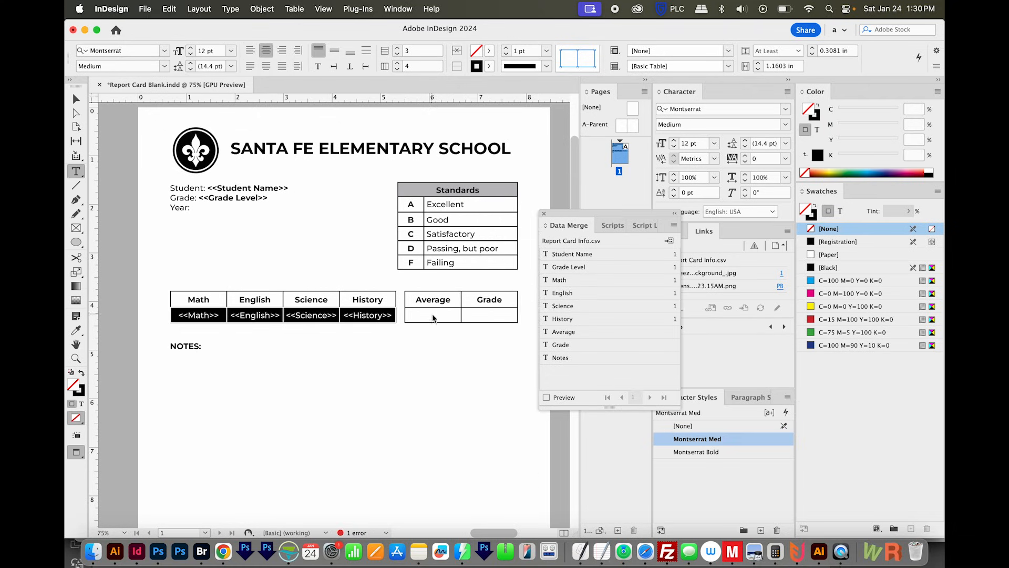
Insert the Average and Grade merge fields into the empty cells of the Average and Grade table
click(434, 315)
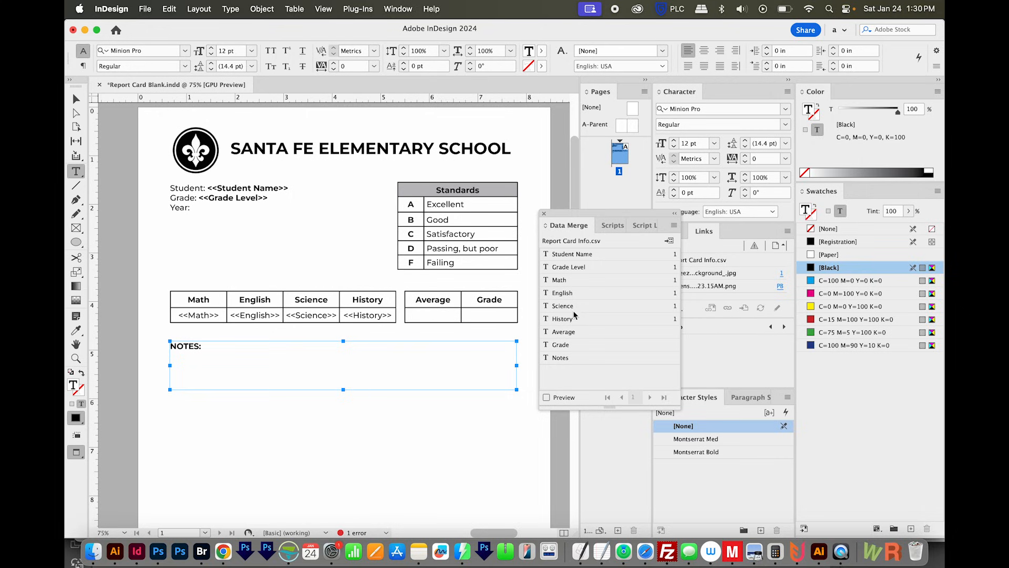
click(564, 333)
click(489, 316)
click(568, 345)
Copy the Math placeholder's text formatting onto the Average and Grade placeholders and enlarge their table frame to about 2.51 by 1.14 in
click(401, 314)
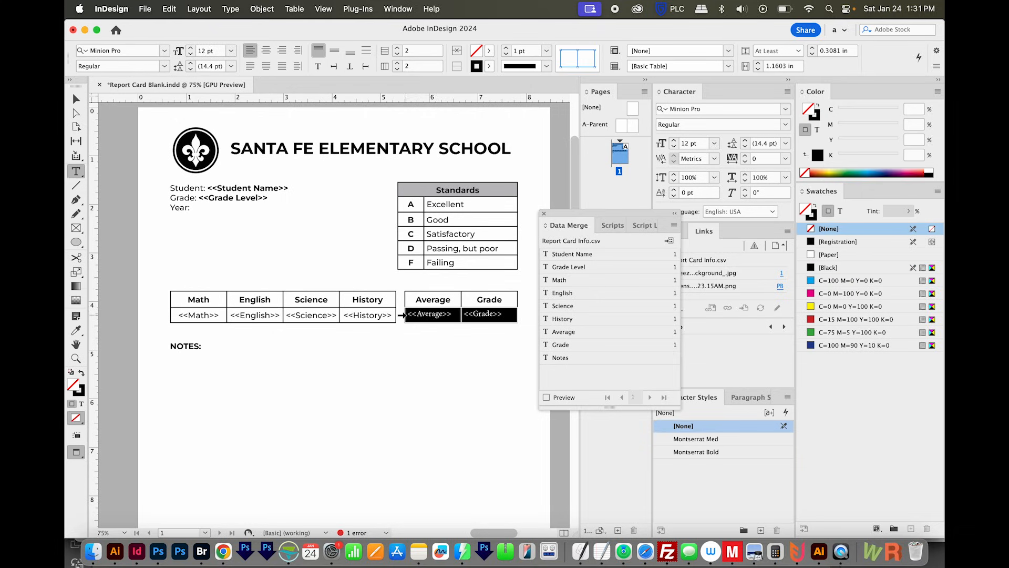
click(76, 331)
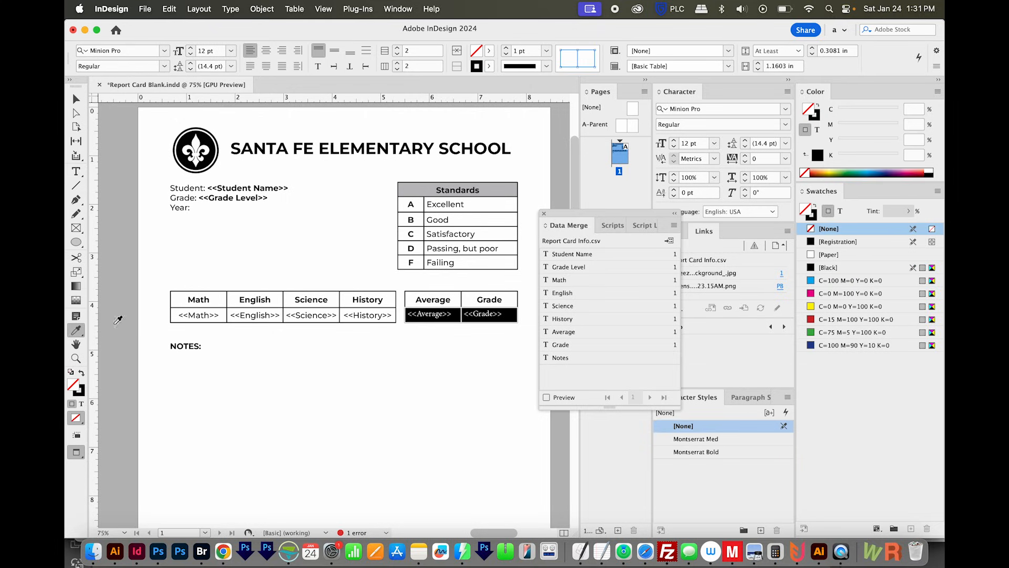
click(192, 311)
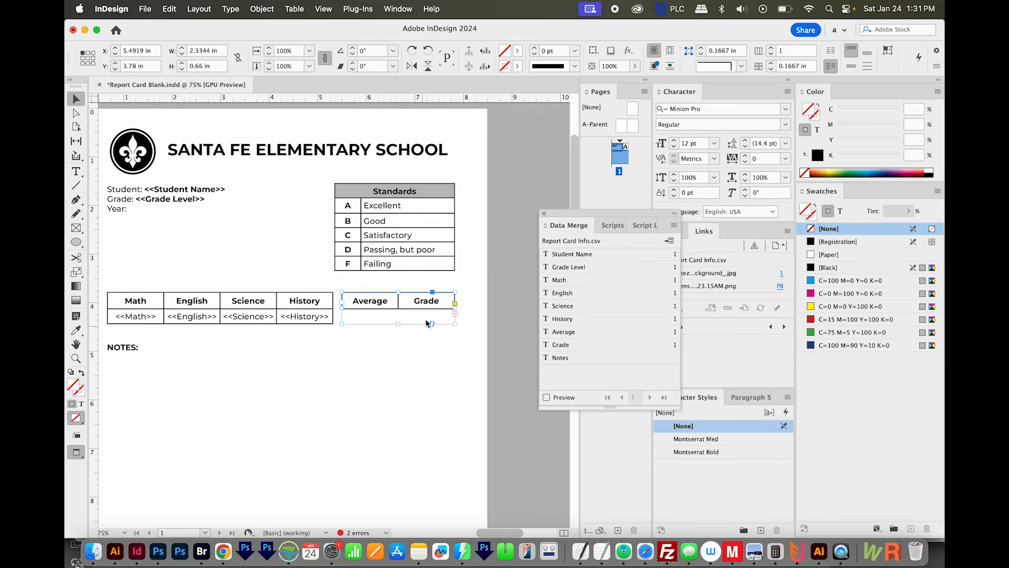
drag(456, 324, 403, 347)
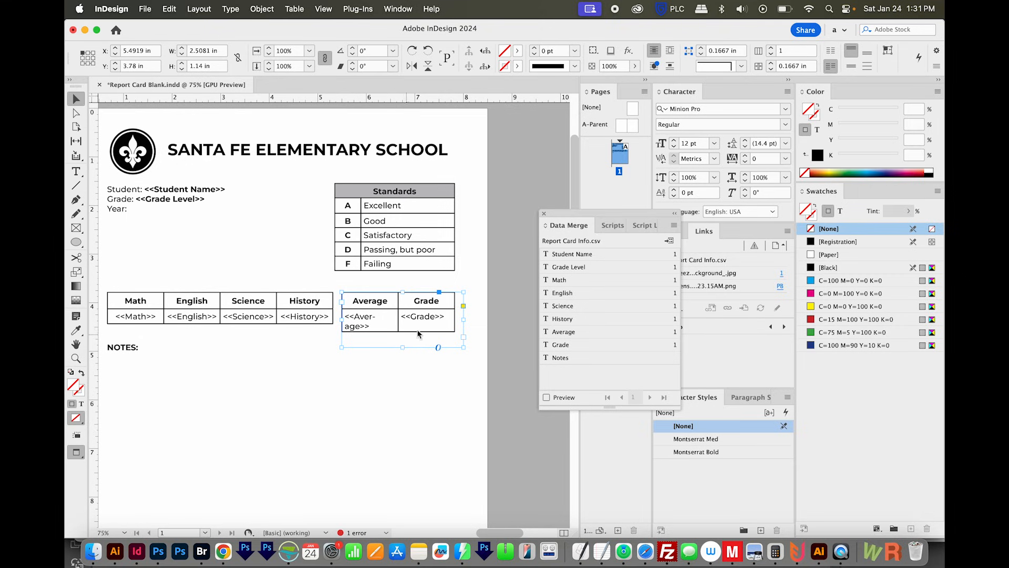
Insert the Notes merge field after NOTES: and apply the Montserrat Med character style to it
drag(277, 367, 345, 339)
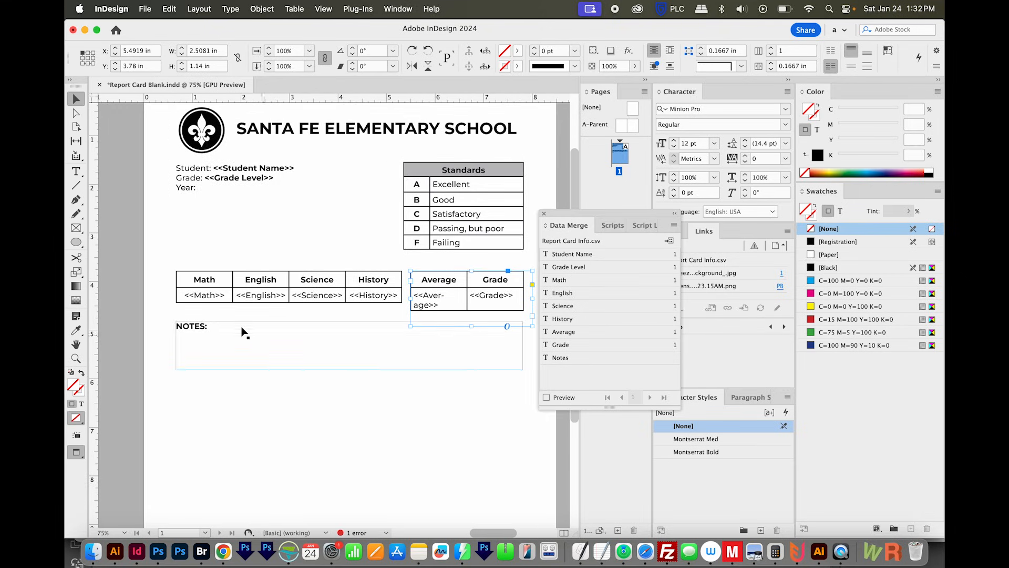
key(t)
double_click(194, 325)
click(242, 328)
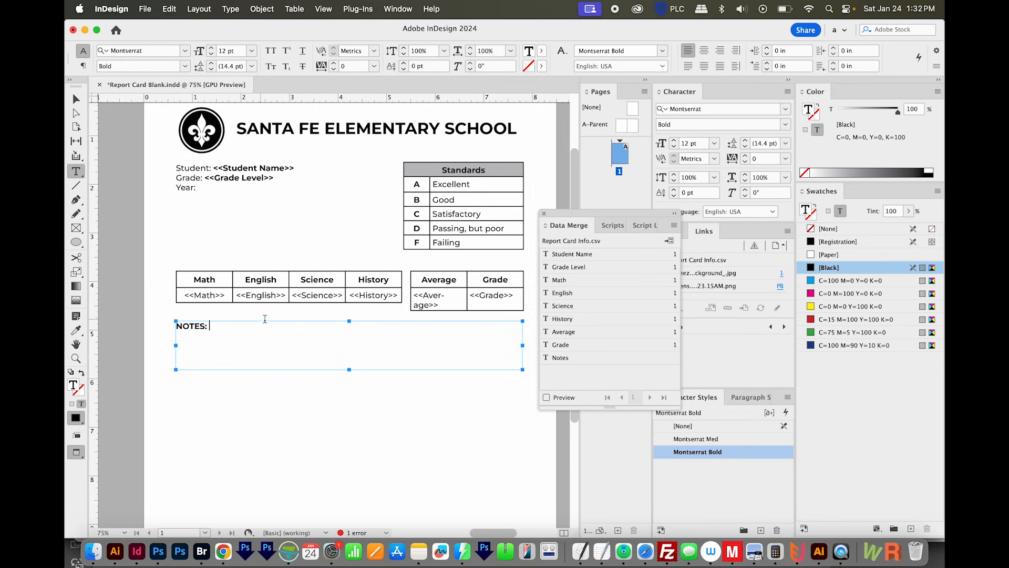
click(570, 362)
double_click(209, 326)
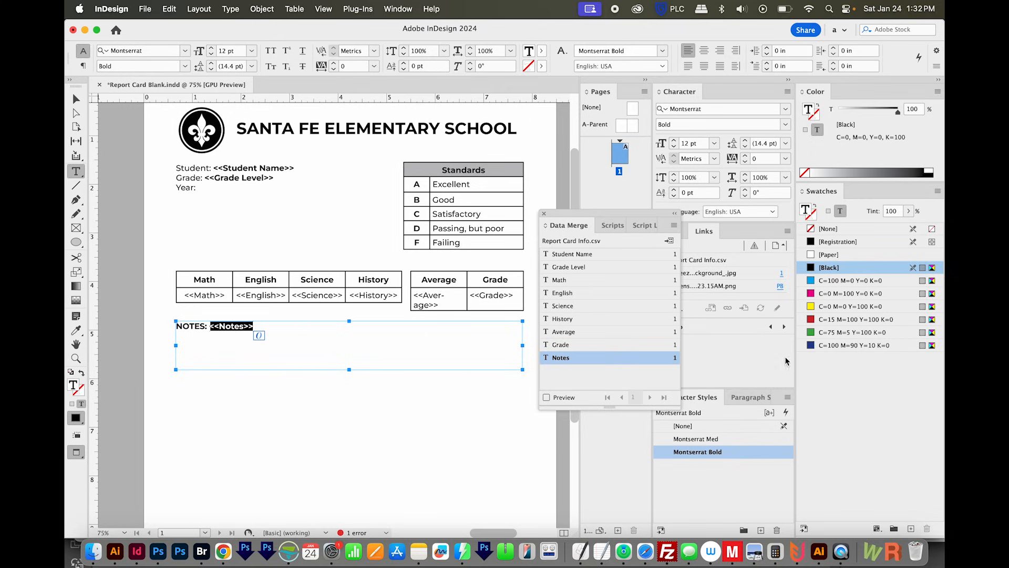
click(697, 439)
Turn off hyphenation for the NOTES: paragraph
triple_click(269, 338)
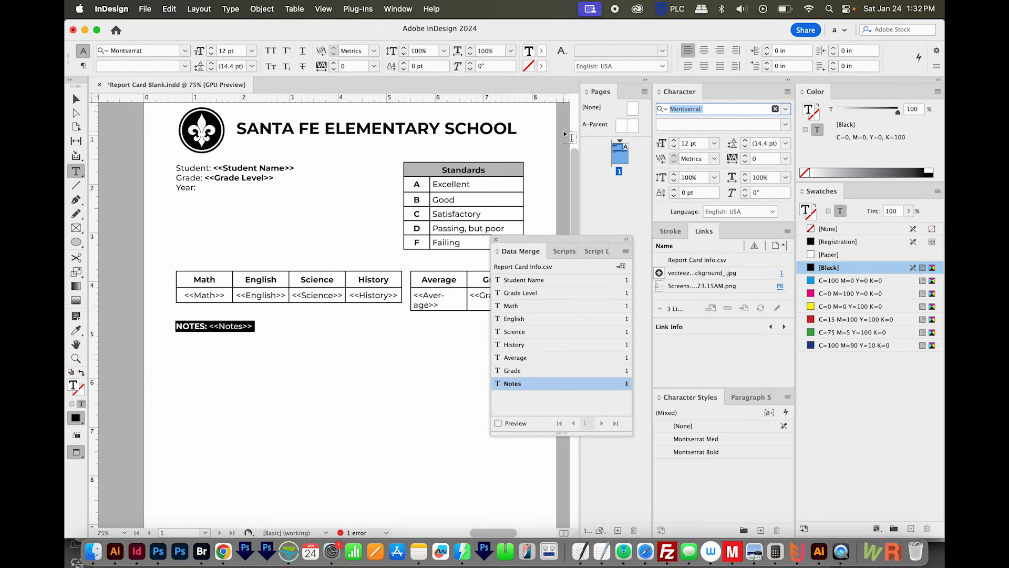
click(397, 9)
mouse_move(401, 38)
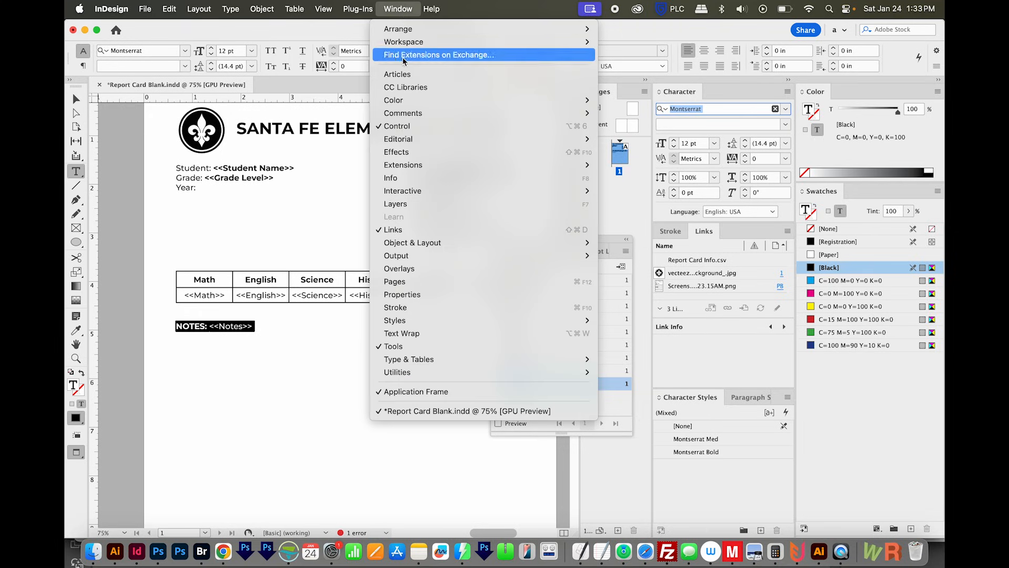
mouse_move(455, 361)
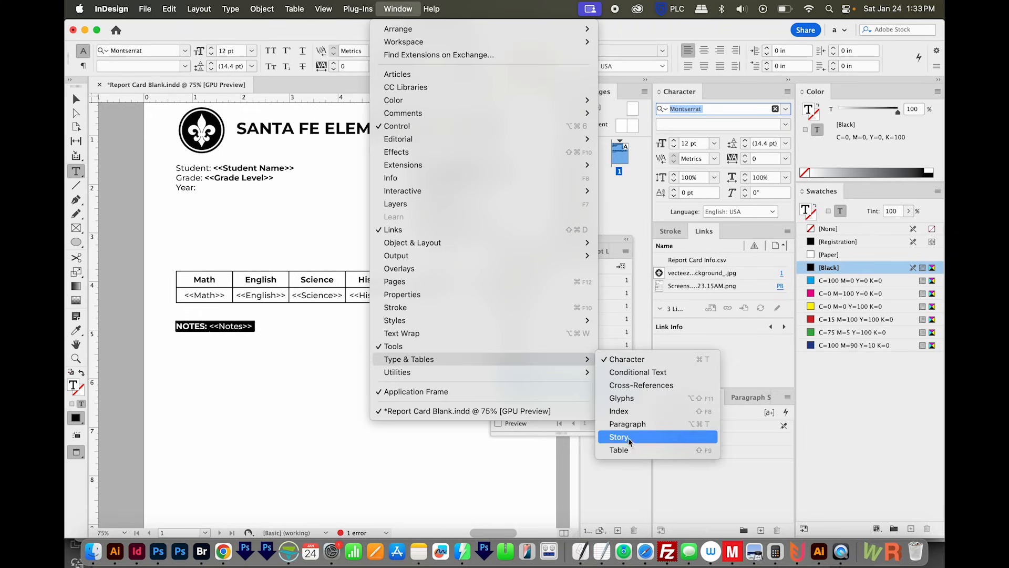
click(633, 424)
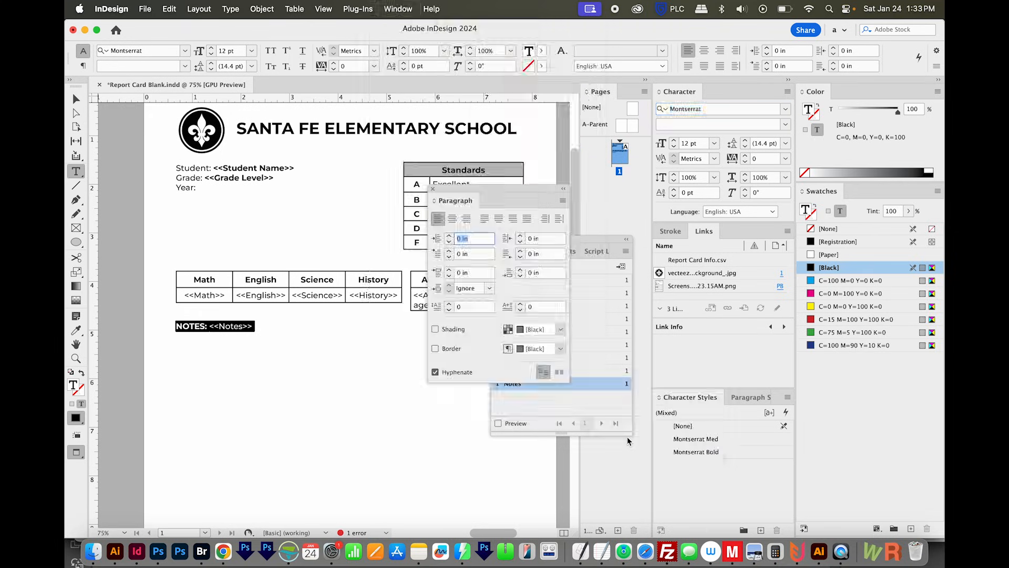
click(436, 372)
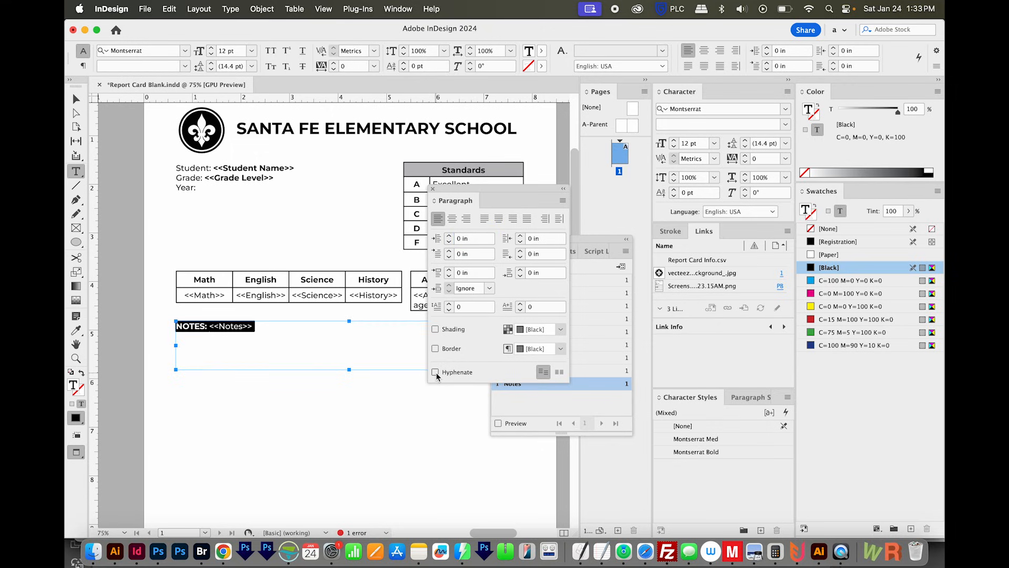
click(433, 188)
Move both grade tables and the notes frame up together to a Y position of 3.6133 in
key(Escape)
drag(520, 240, 597, 293)
drag(535, 284, 342, 425)
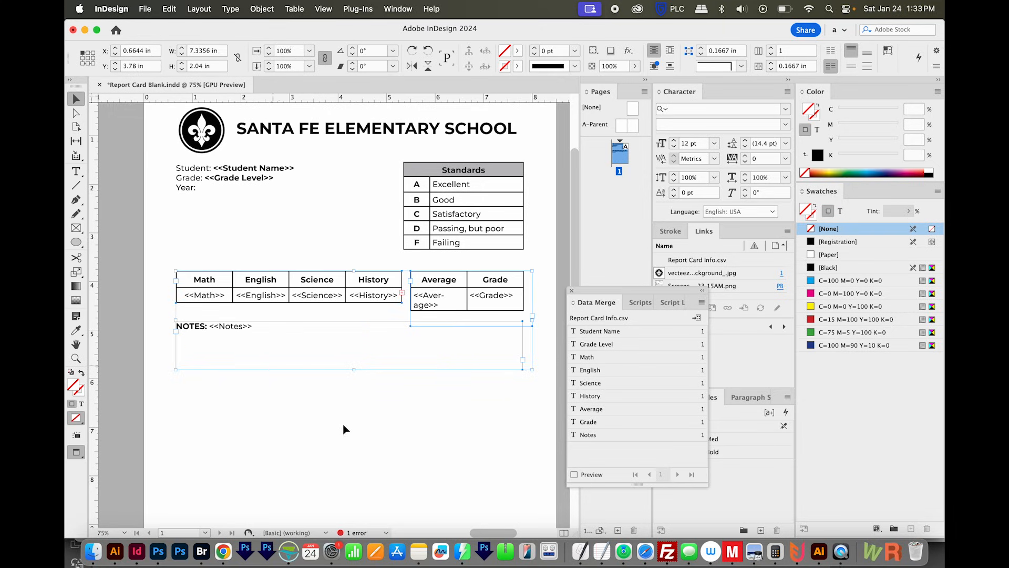
drag(543, 262, 153, 389)
key(Up)
key(Up)
key(Up)
key(Up)
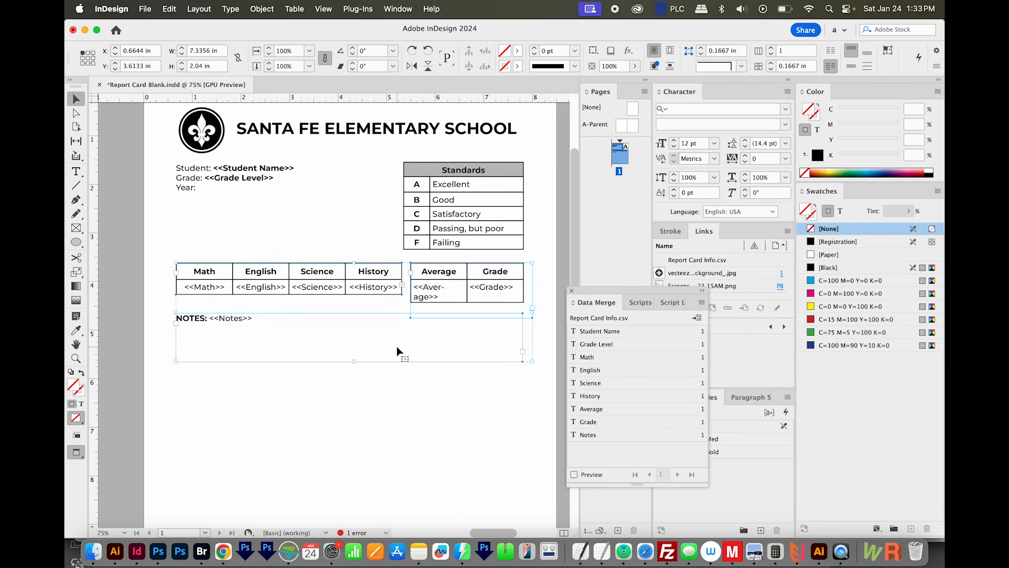
Shorten the notes text frame from its bottom edge to a height of about 0.89 in
drag(397, 386, 351, 347)
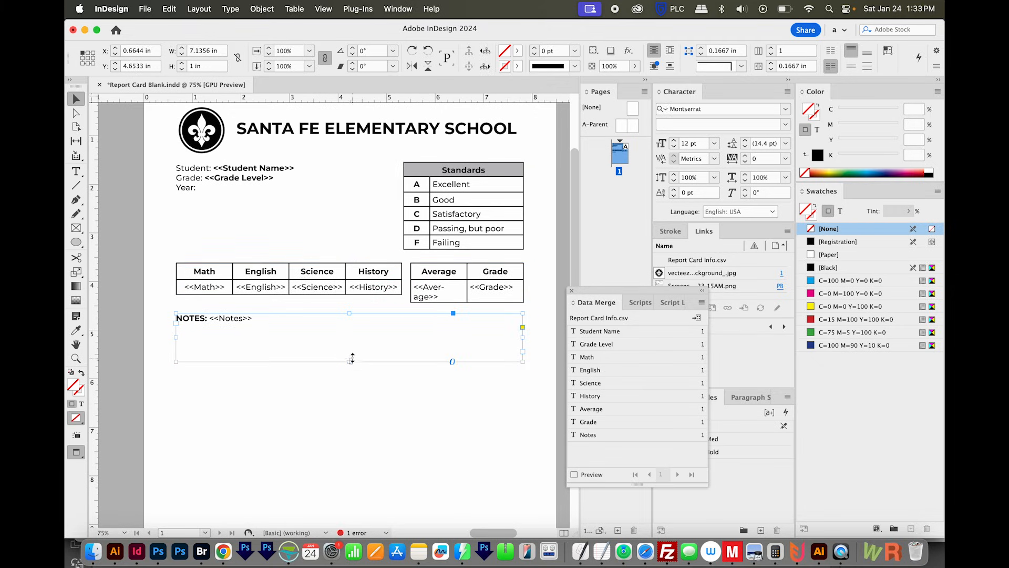
drag(352, 360, 352, 356)
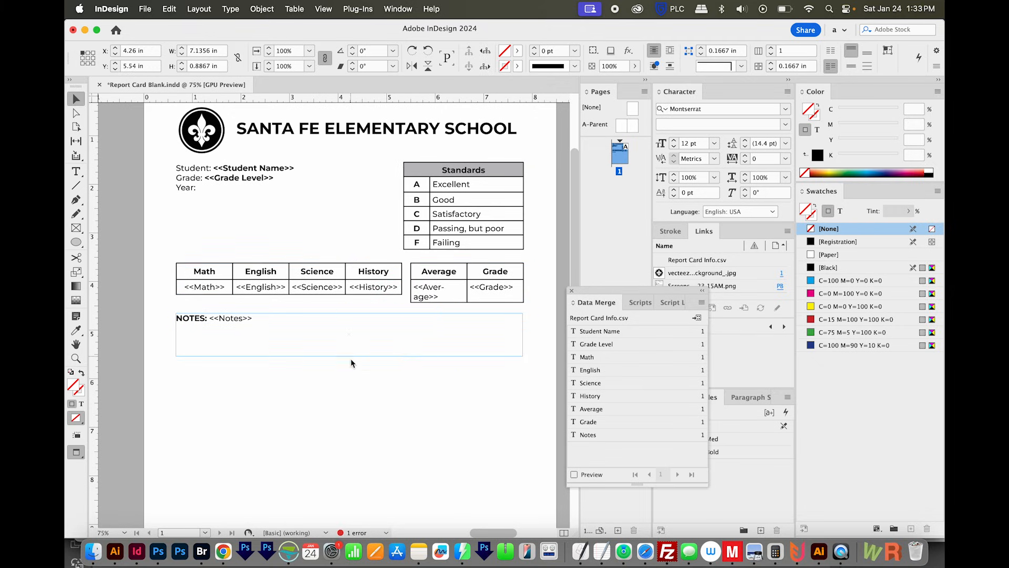
click(351, 360)
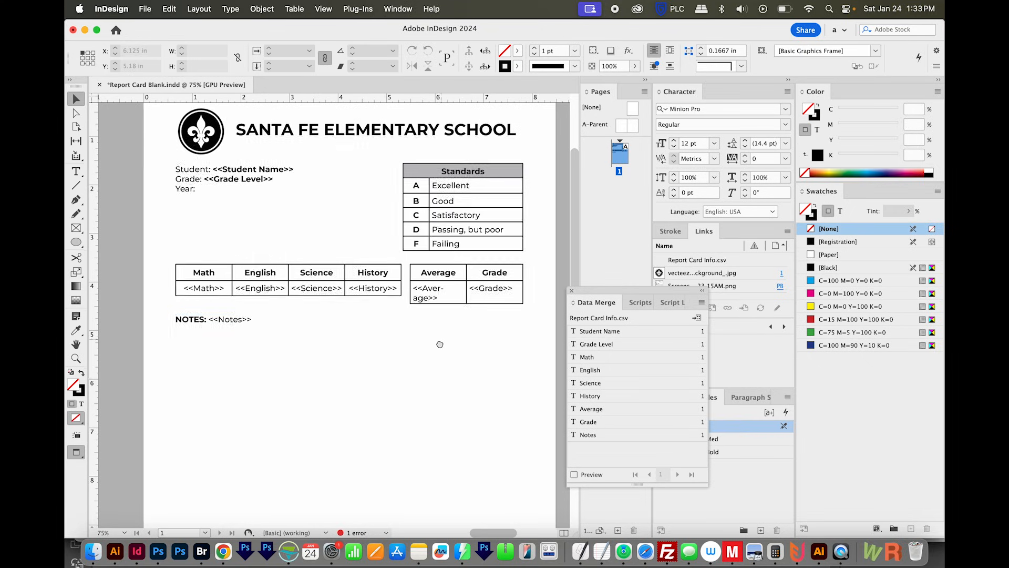
Start creating the merged document for all records with Multiple Records per page and preview the multiple record layout
click(698, 322)
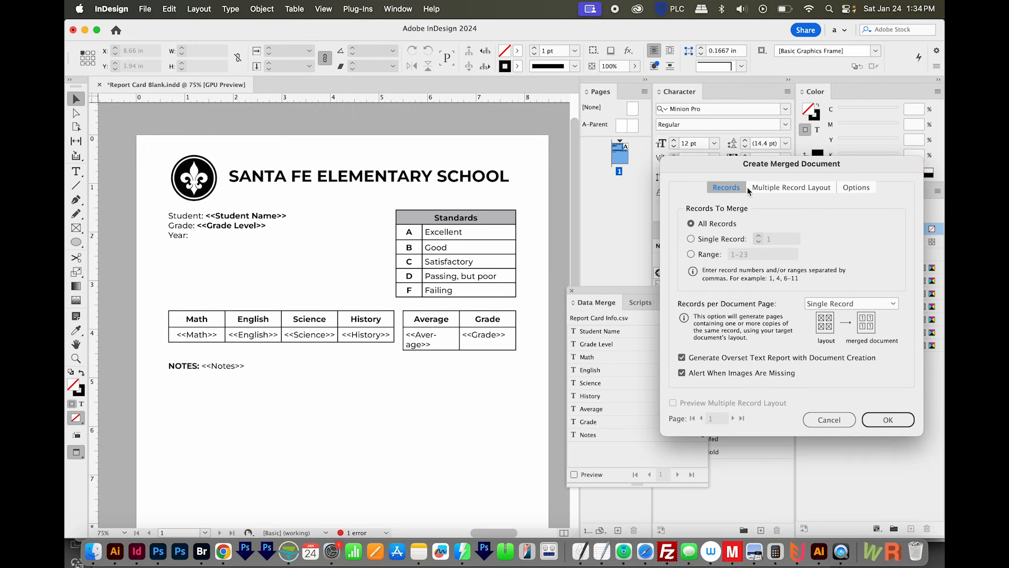
drag(766, 167, 564, 161)
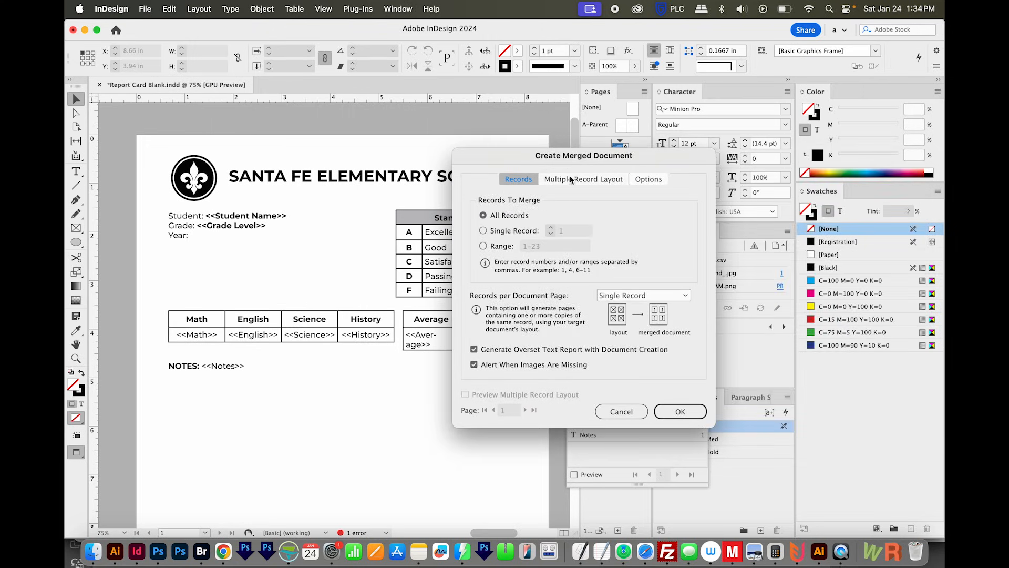
click(642, 299)
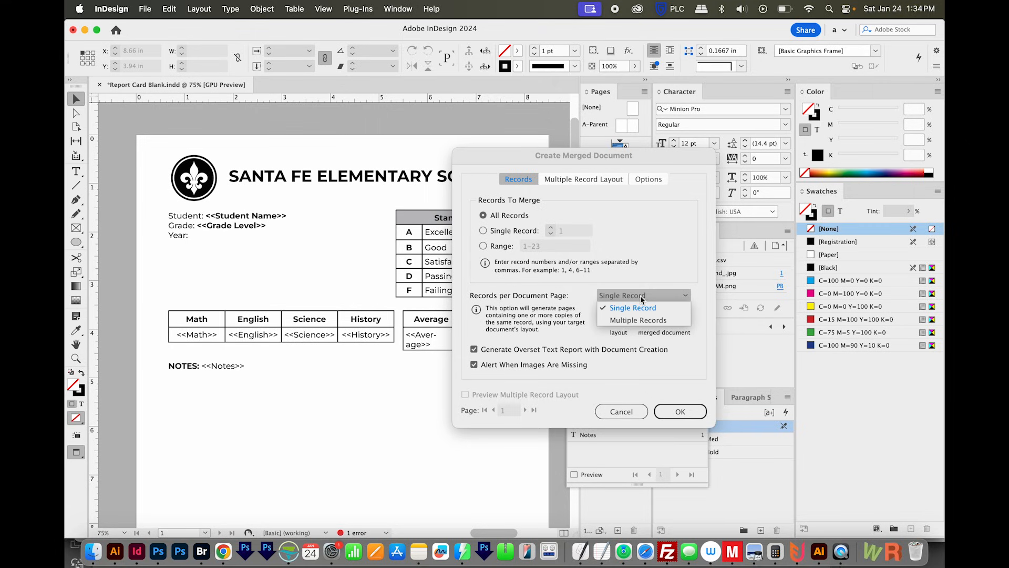
click(638, 317)
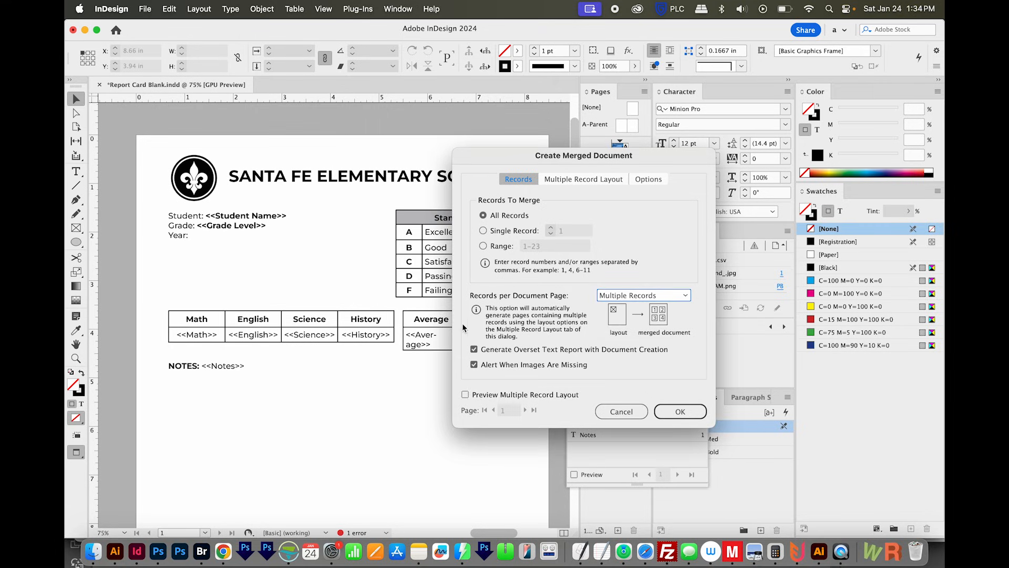
click(465, 395)
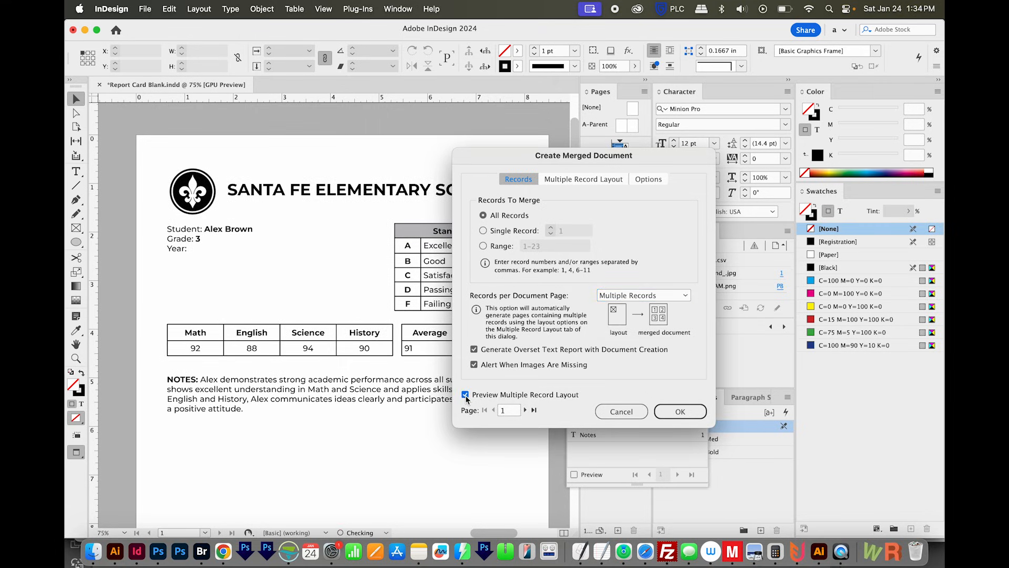
drag(497, 415, 606, 390)
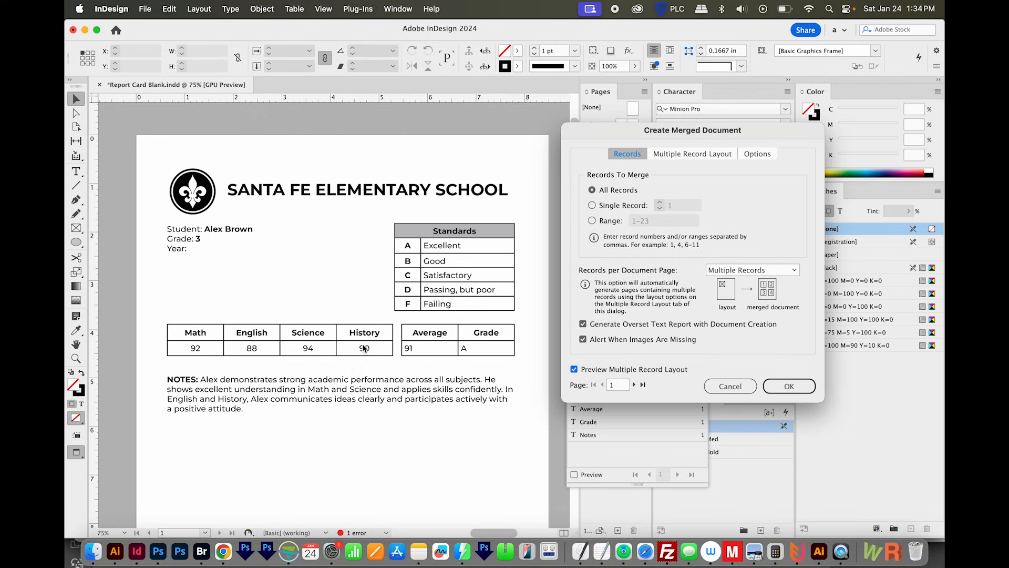
Set the top margin of the multiple record layout to 0.3125 in
click(694, 154)
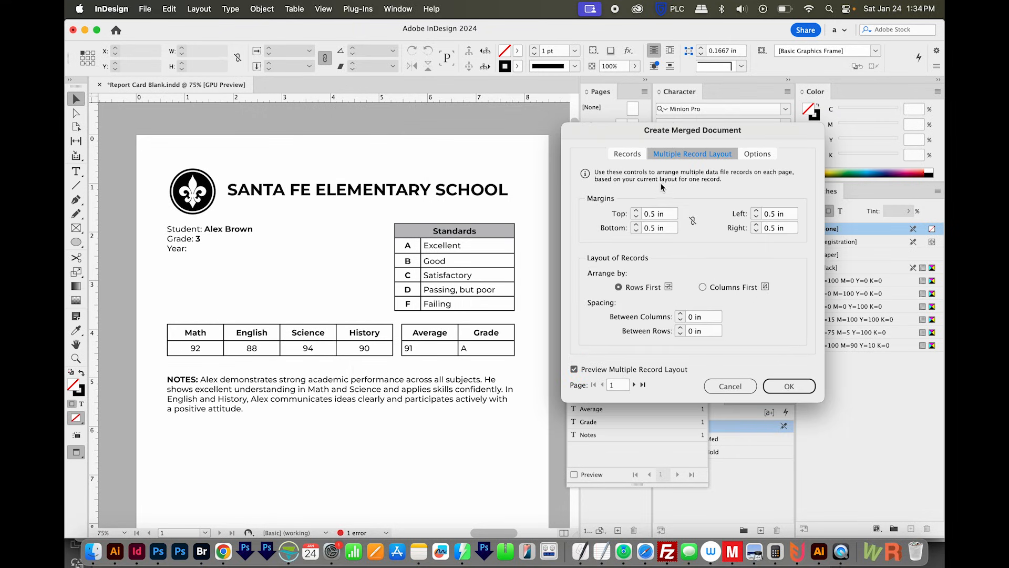
click(654, 213)
key(Down)
key(Down)
key(Down)
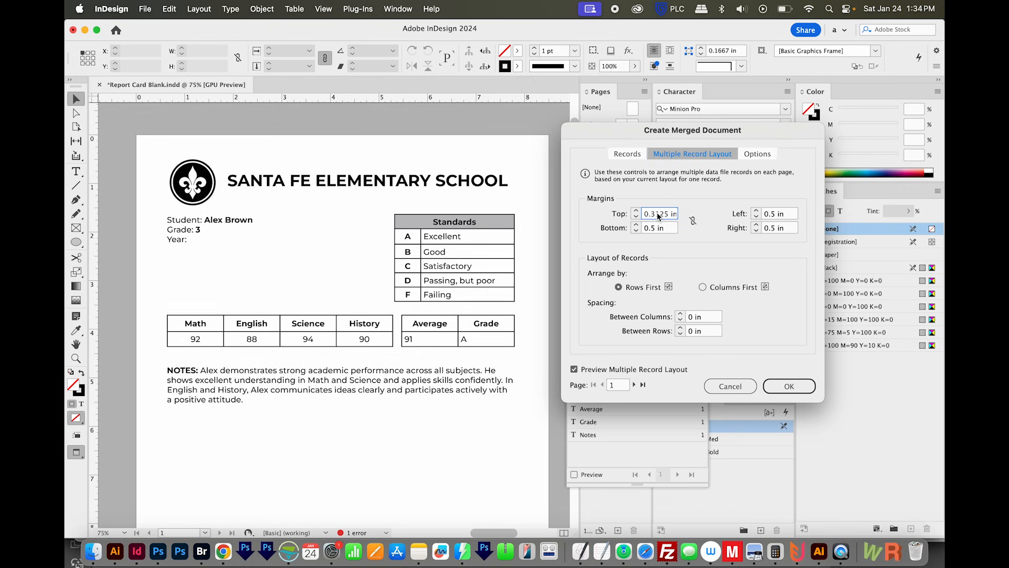
Try a 0.25 in top margin and a 0.0625 in bottom margin for the multiple record layout, and cancel the merge
key(Down)
key(Tab)
key(Down)
key(Down)
key(Down)
key(Down)
key(Down)
key(Down)
key(Down)
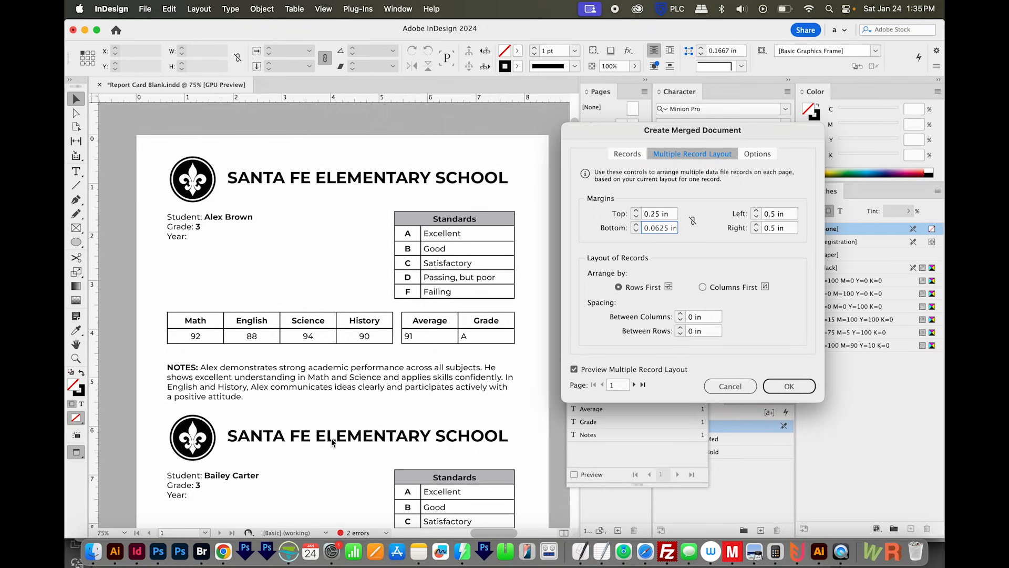
click(725, 240)
click(725, 390)
Enter 2026 as the year and center the placeholder text in the Average and Grade cells
click(190, 235)
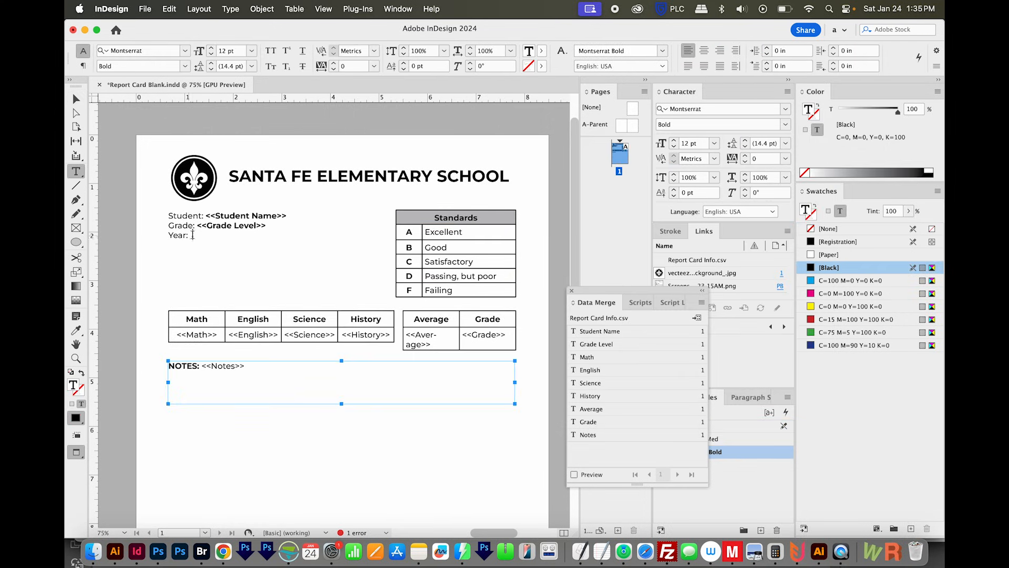
text(2026)
drag(412, 339, 492, 340)
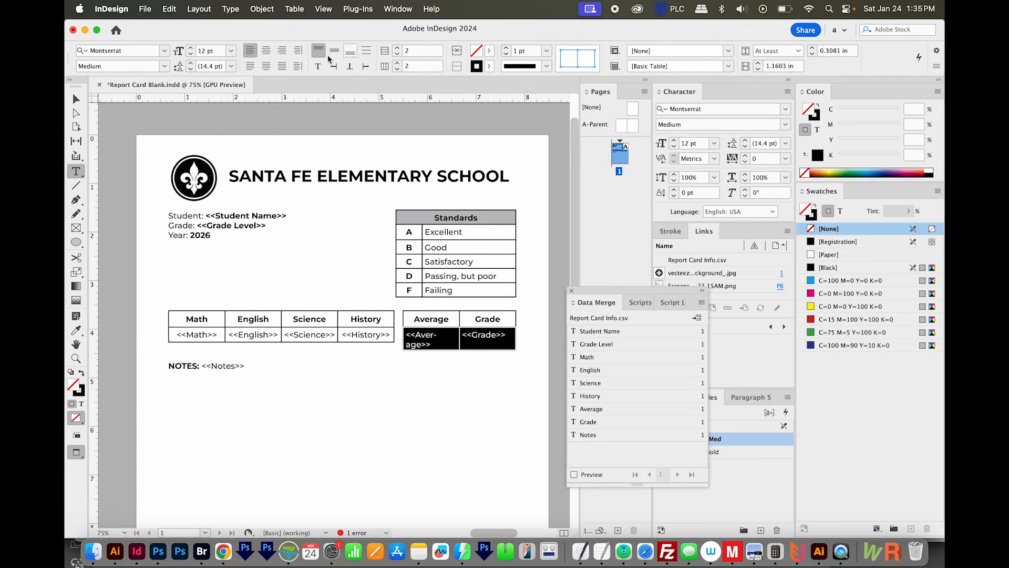
click(266, 51)
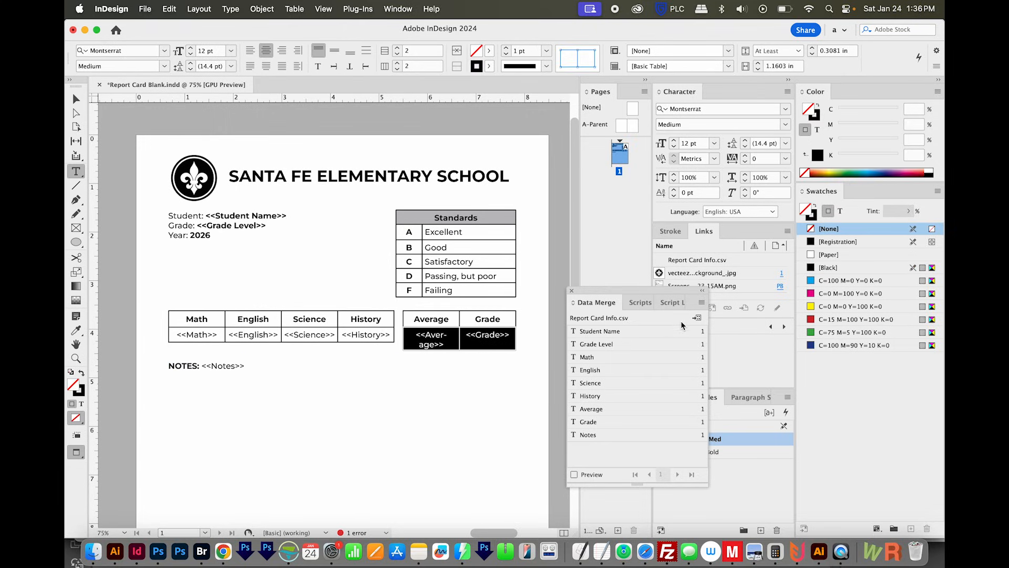
Start a new merged document for all records with Multiple Records per page and show its multiple record layout settings
click(574, 474)
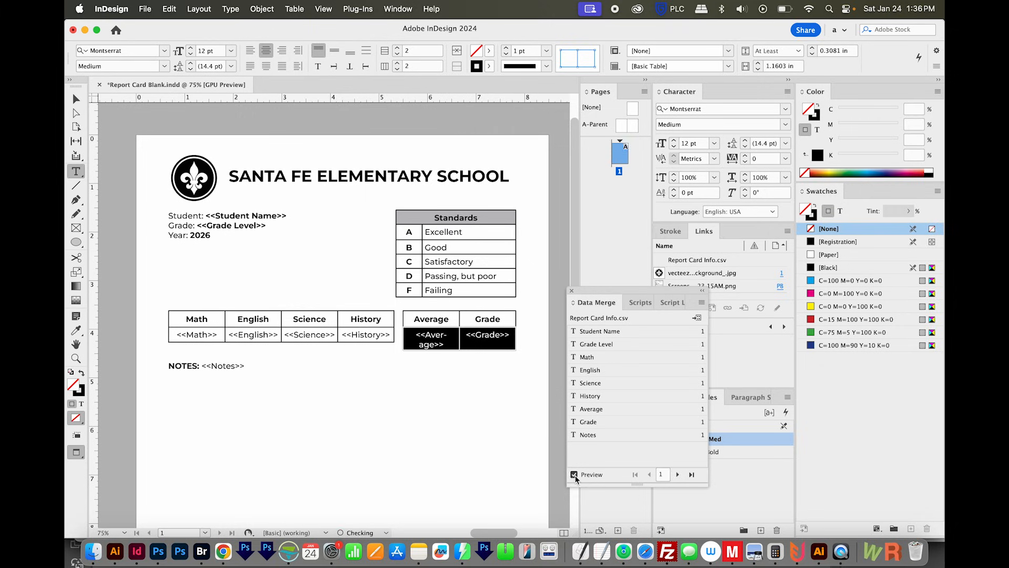
click(697, 317)
click(731, 272)
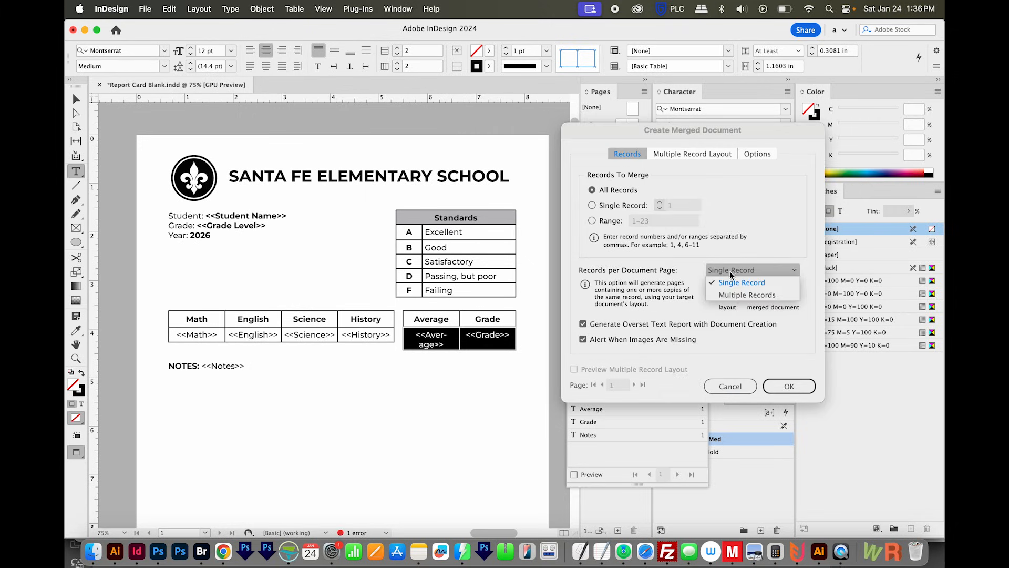
click(747, 295)
click(689, 154)
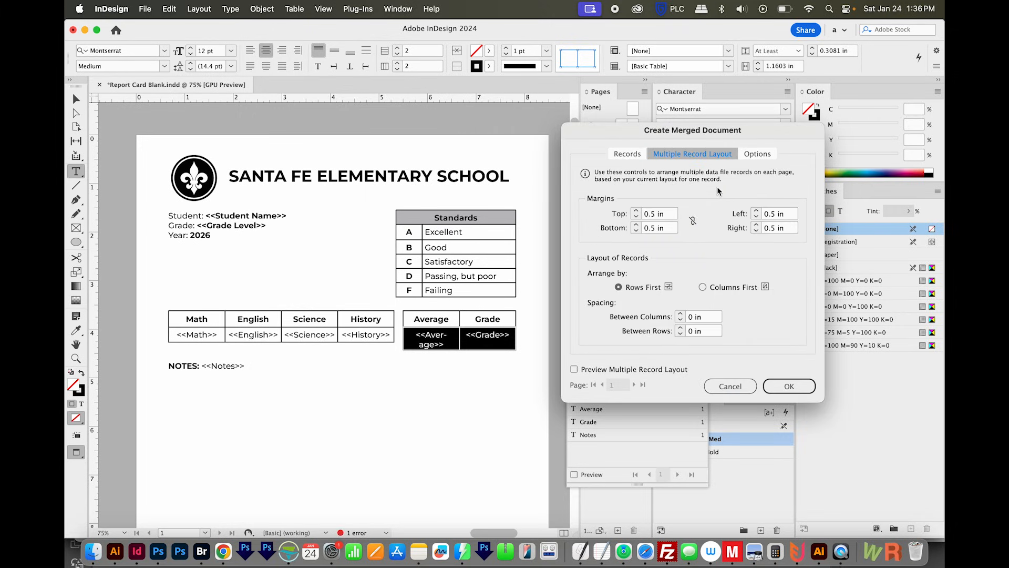
Set the layout margins to 0.1875 in top and 0.0625 in bottom, and preview the multiple record layout
drag(673, 214, 632, 213)
text(0.1875 in)
click(636, 211)
click(635, 230)
click(635, 230)
click(636, 230)
click(636, 230)
click(635, 231)
click(636, 231)
click(636, 230)
click(636, 230)
click(636, 216)
click(574, 369)
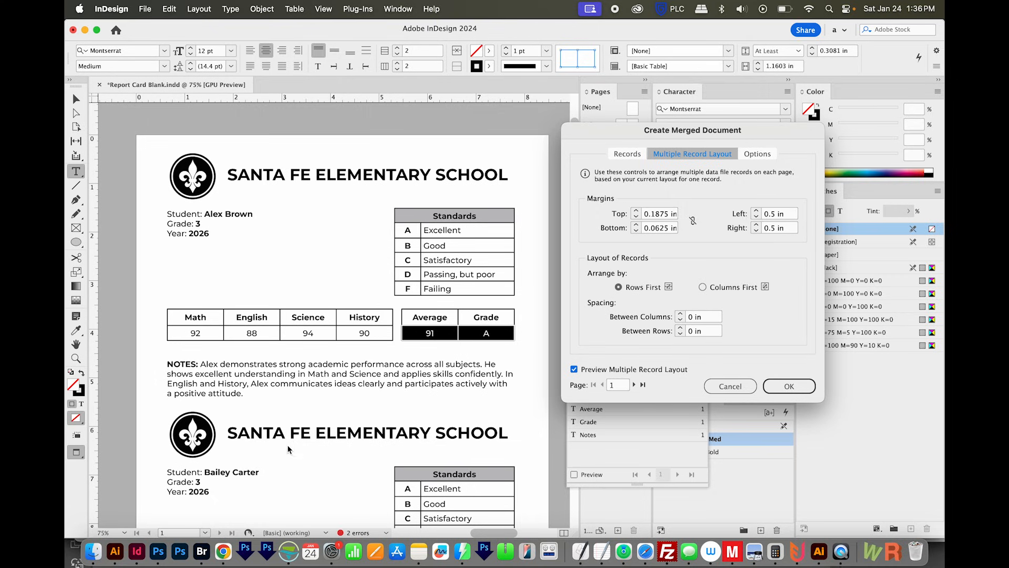
Check the record preview through page 5 and generate the merged document, dismissing the overset text report
click(635, 385)
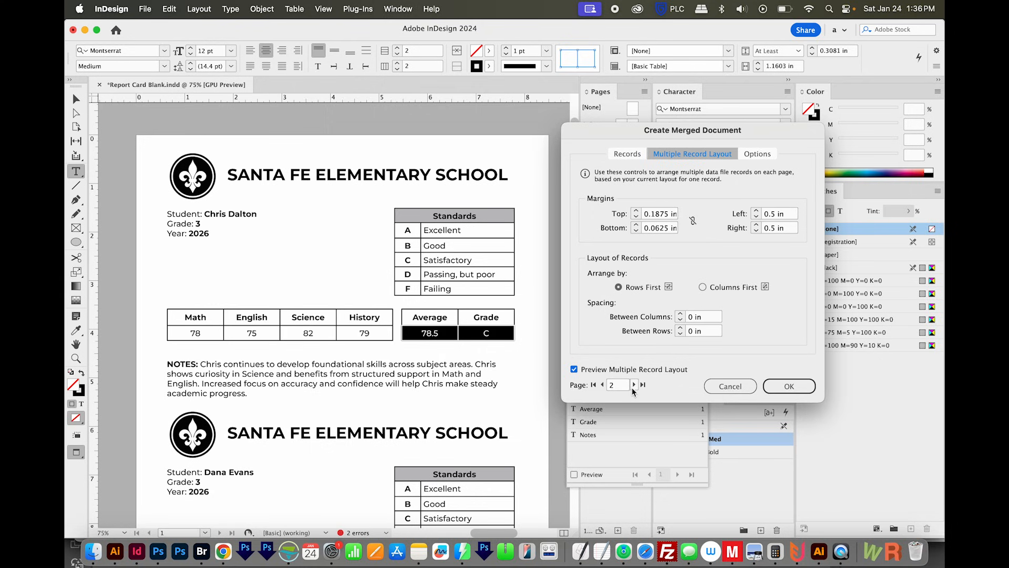
click(634, 386)
click(634, 385)
click(635, 386)
click(797, 386)
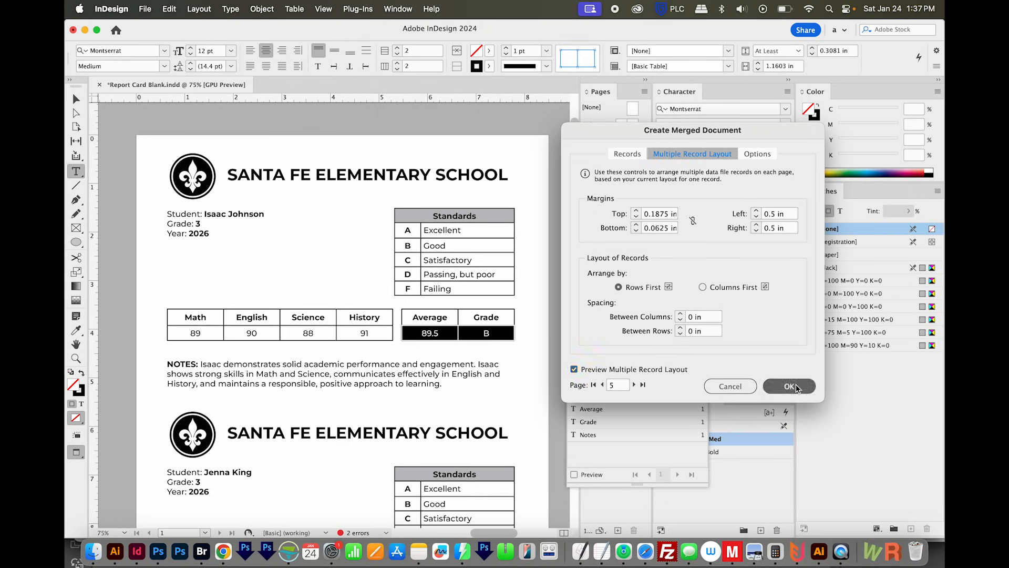
mouse_move(677, 159)
mouse_down()
mouse_move(503, 134)
mouse_move(716, 142)
mouse_move(688, 143)
mouse_up()
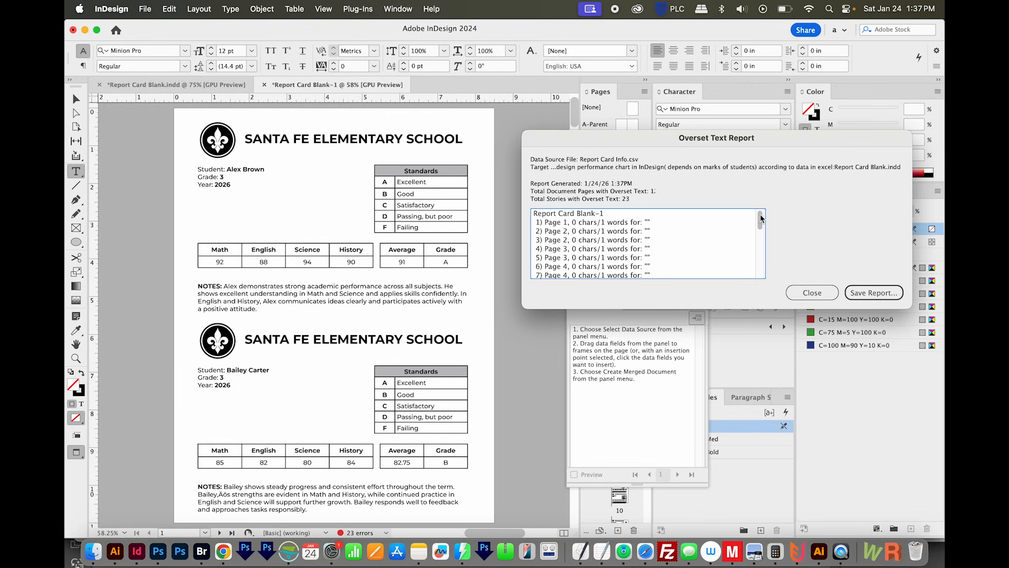
drag(760, 218, 761, 277)
click(812, 292)
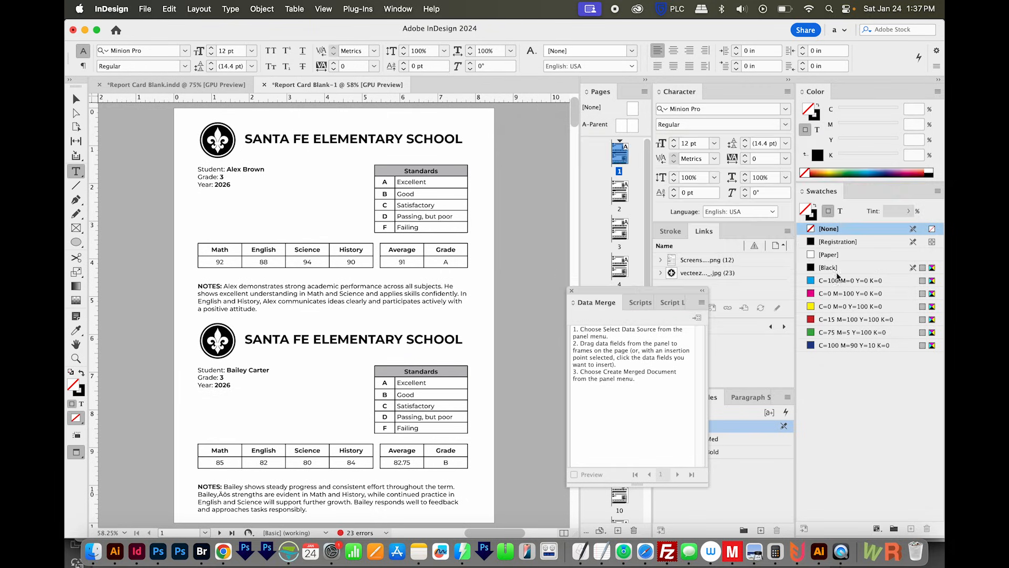
Inspect the Standards, student details and subject grades frames in the merged document, and close it without saving
key(v)
click(489, 269)
click(501, 147)
click(412, 180)
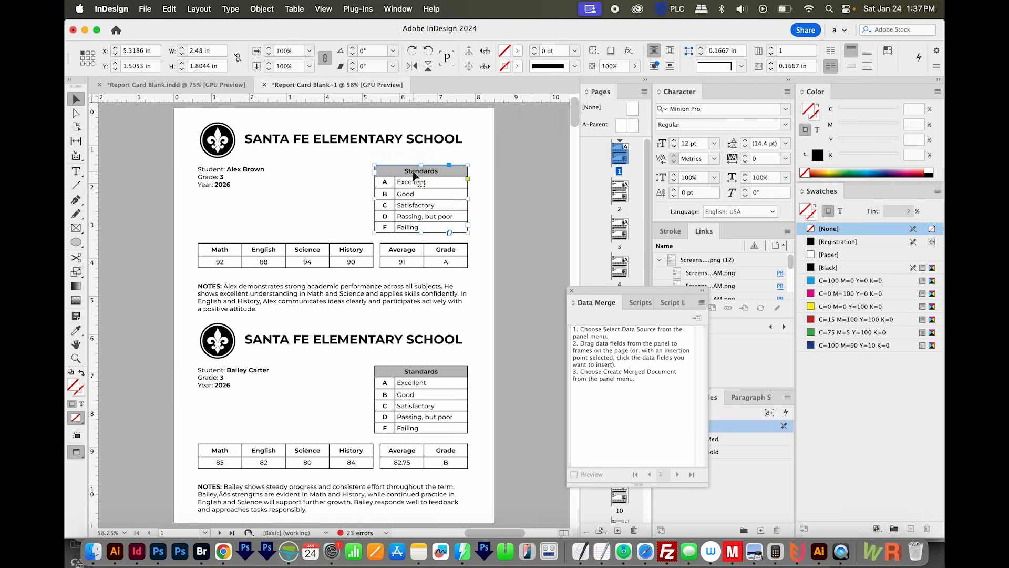
click(247, 195)
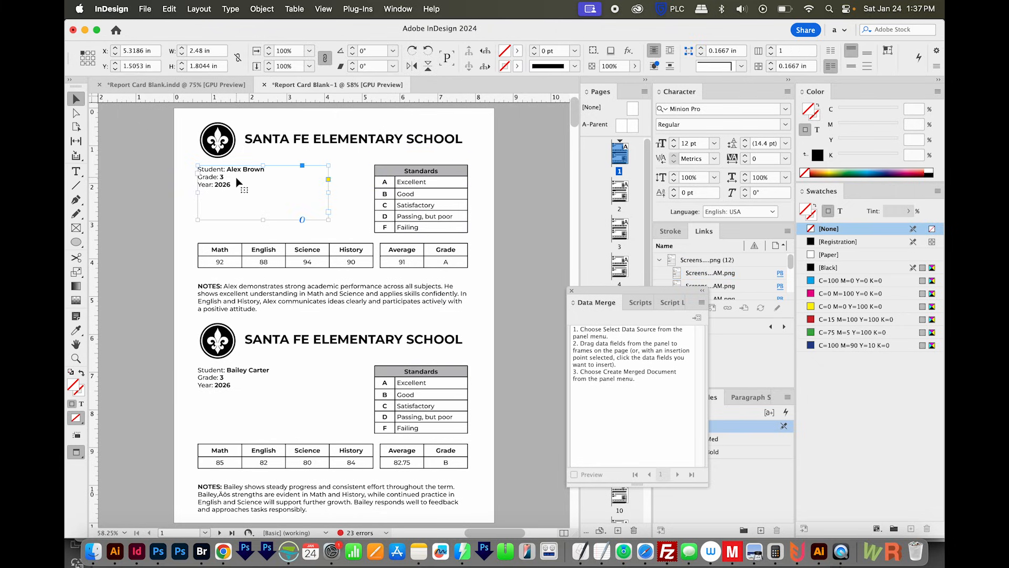
click(305, 256)
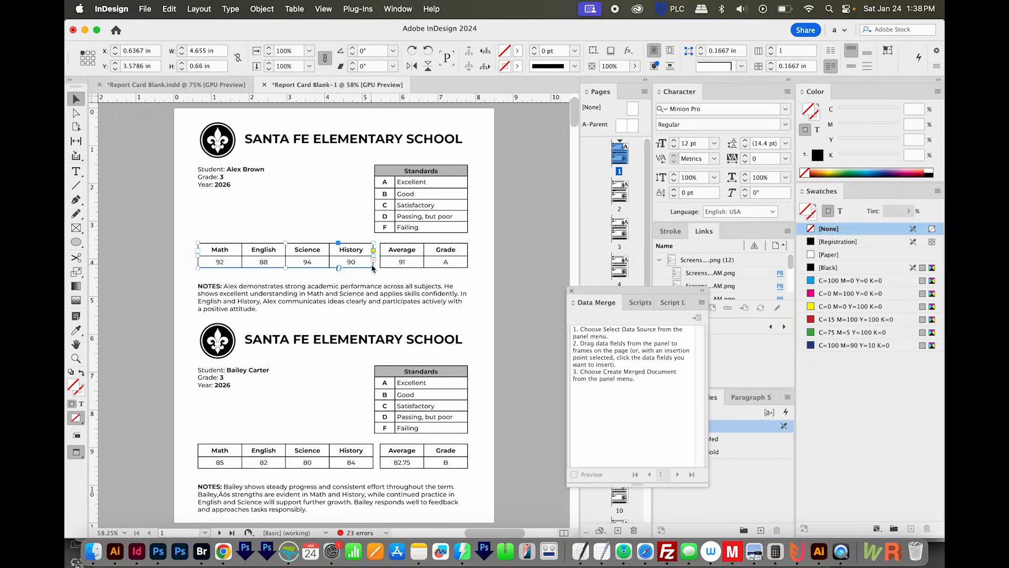
click(227, 33)
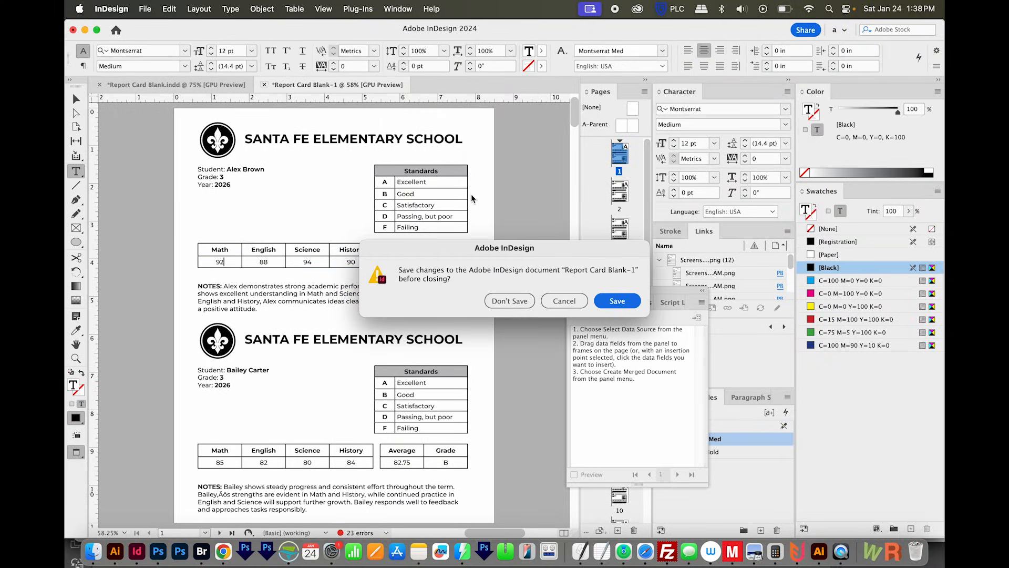
click(509, 302)
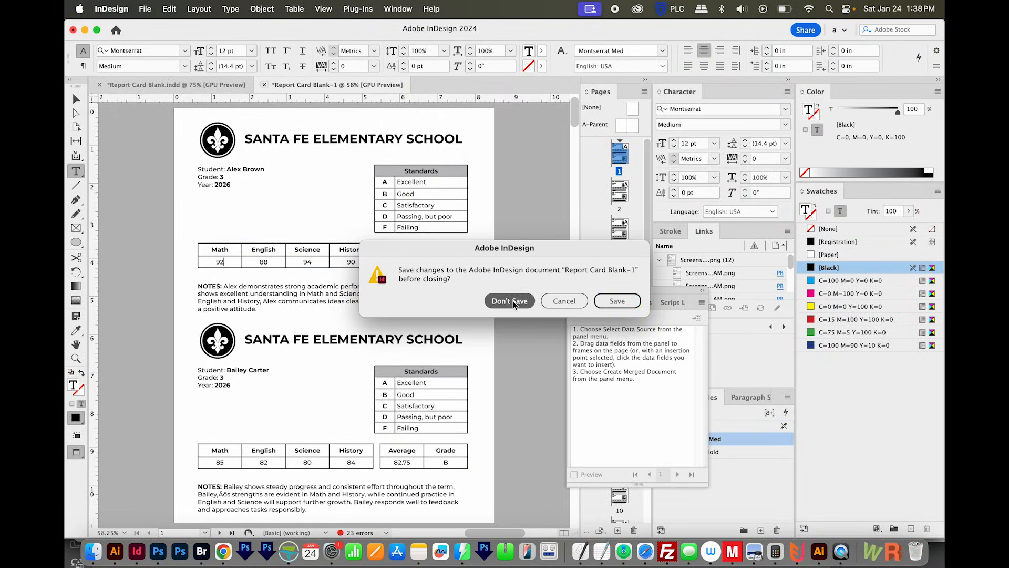
Move the notes text frame in the template up to a Y position of 4.5006 in
double_click(366, 335)
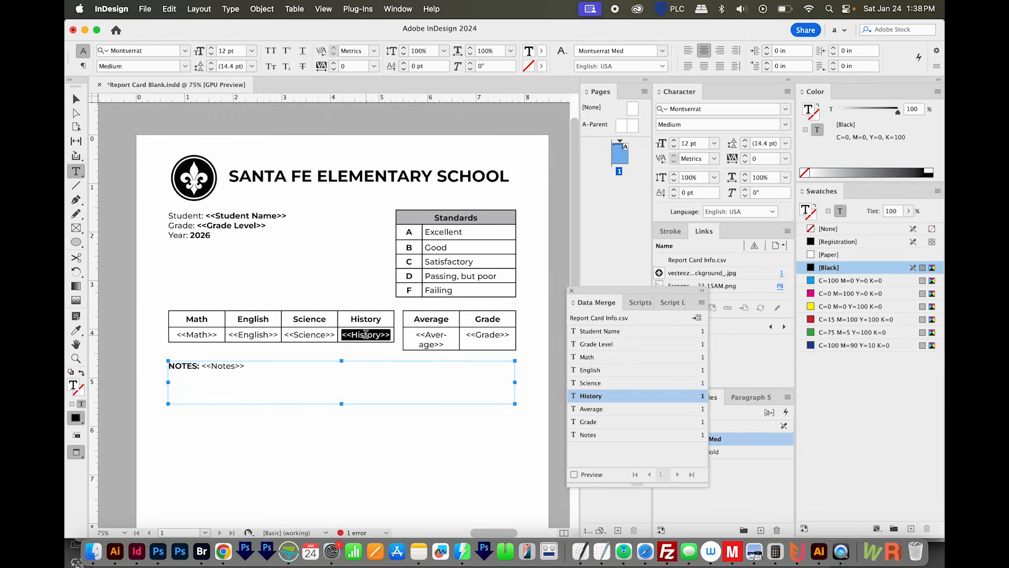
key(super+shift+a)
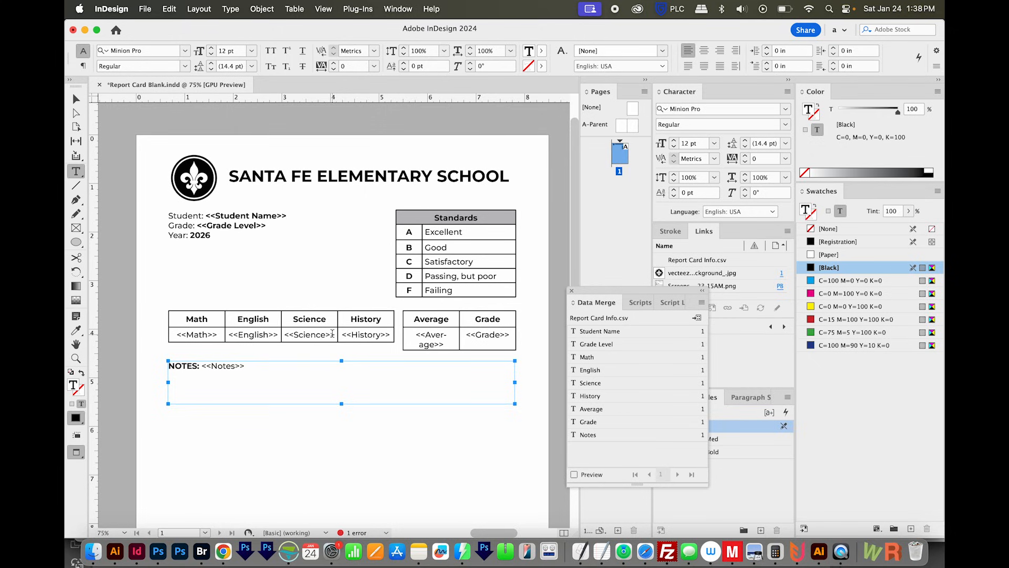
click(338, 338)
key(super+shift+a)
key(Escape)
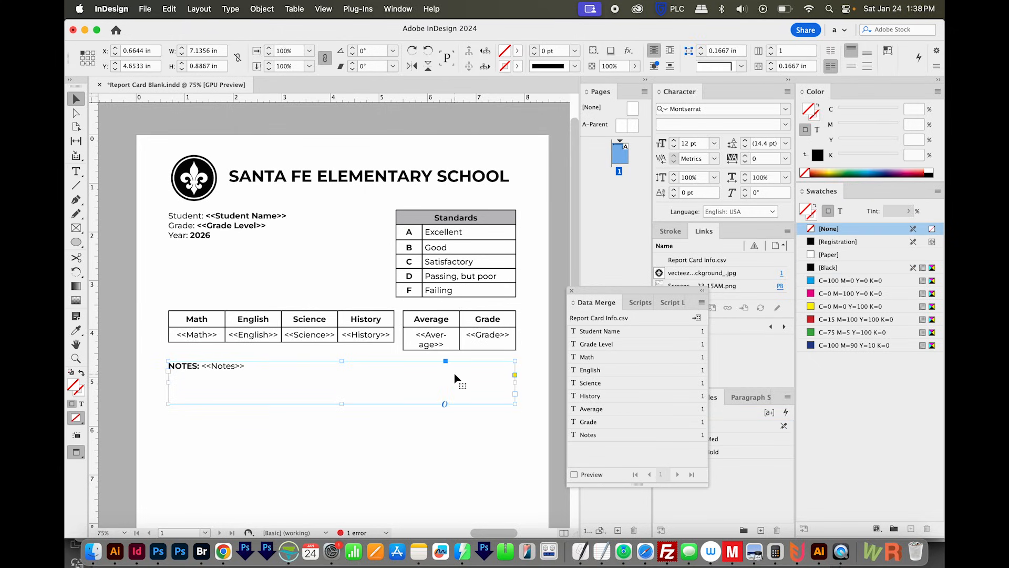
key(shift+Up)
key(Up)
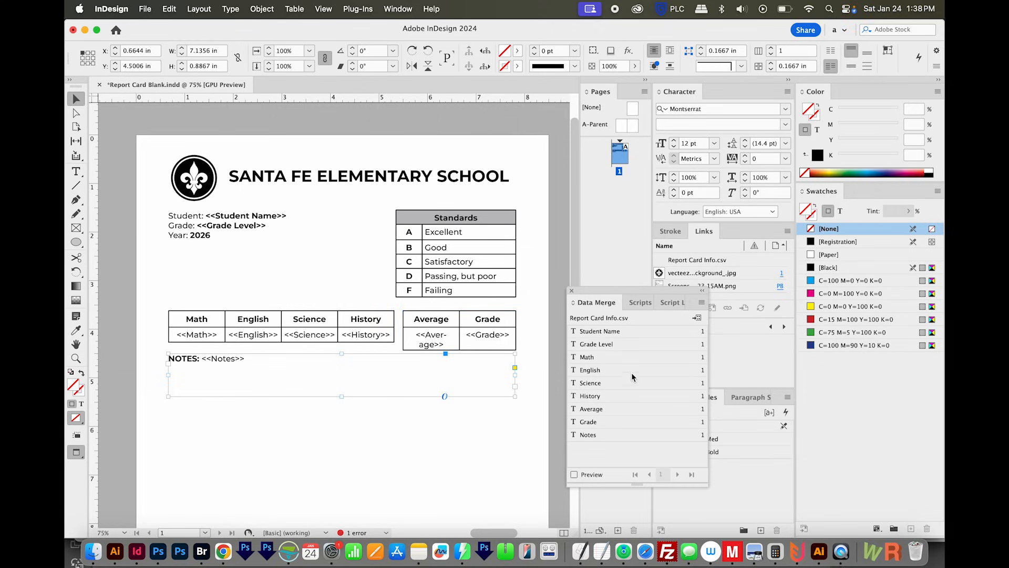
Create the merged document again with the multiple record layout previewed, dismiss the overset text report and review the merged report cards
click(697, 318)
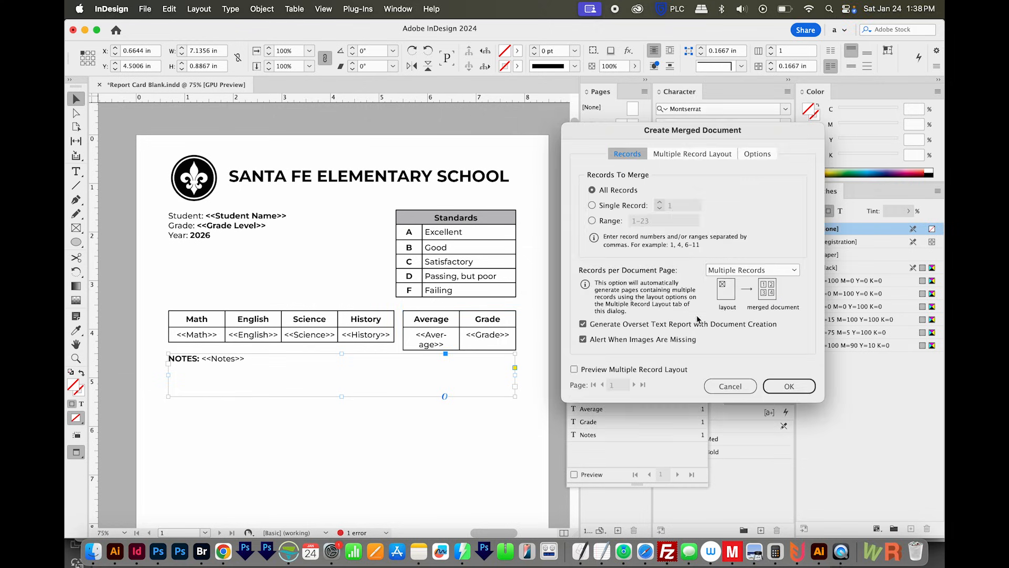
click(693, 153)
click(574, 369)
click(789, 386)
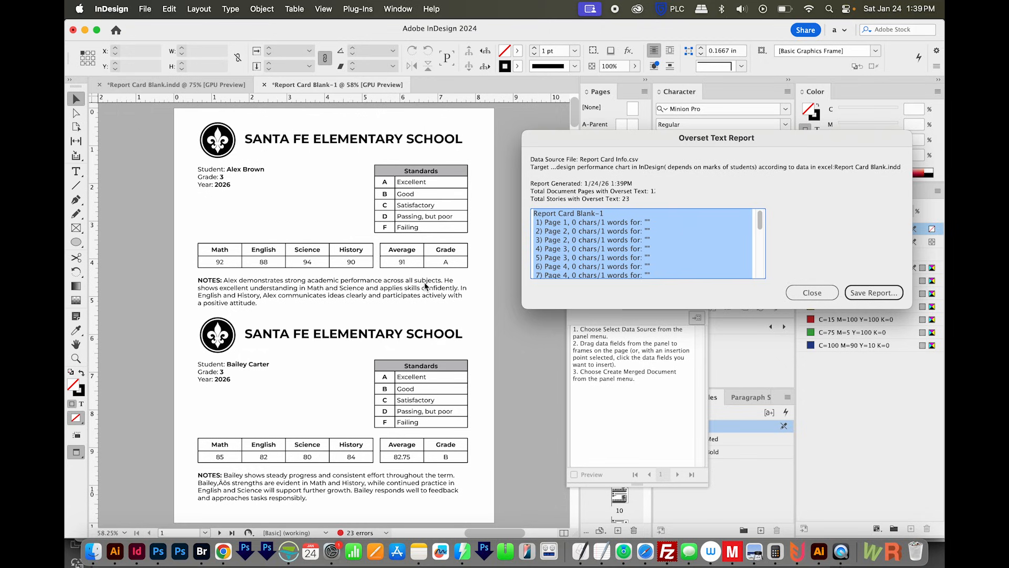
click(812, 293)
scroll(367, 415, down, 20)
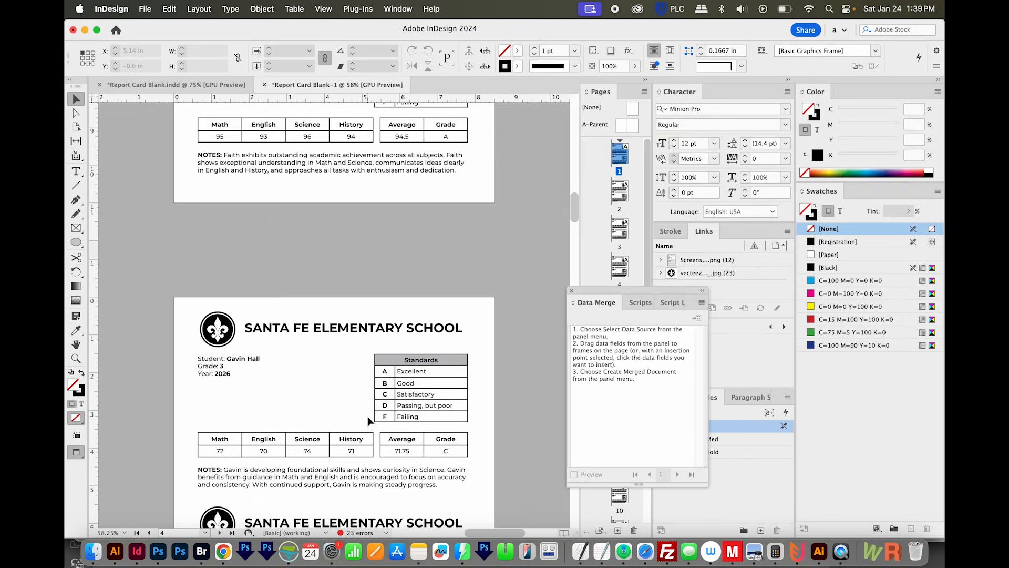
scroll(367, 418, up, 20)
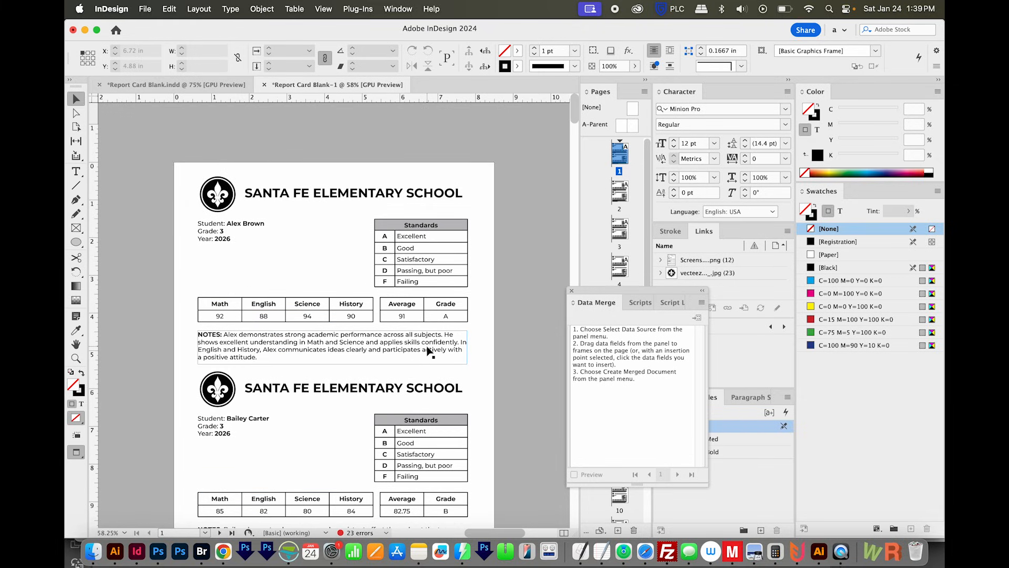
scroll(430, 351, down, 8)
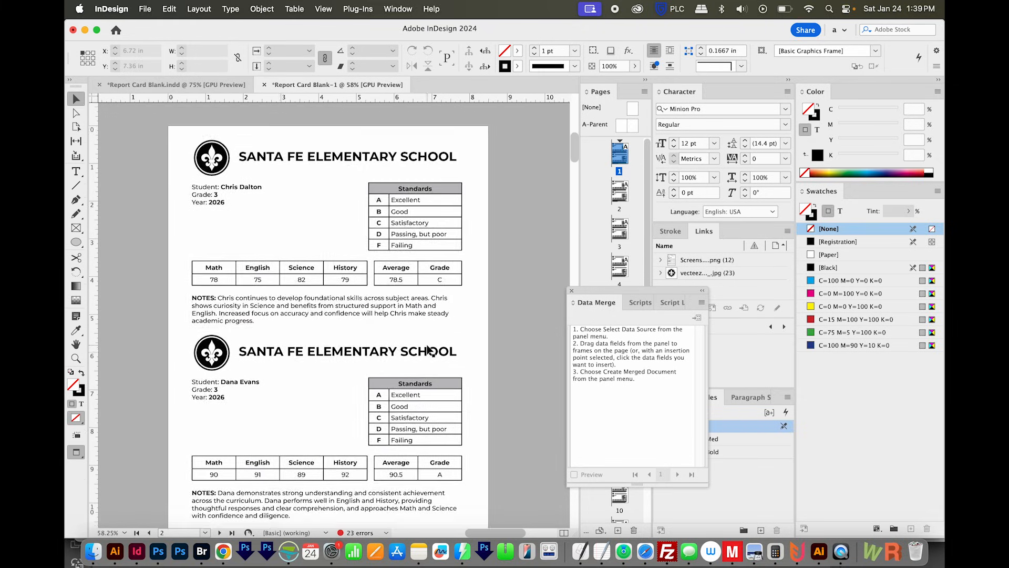